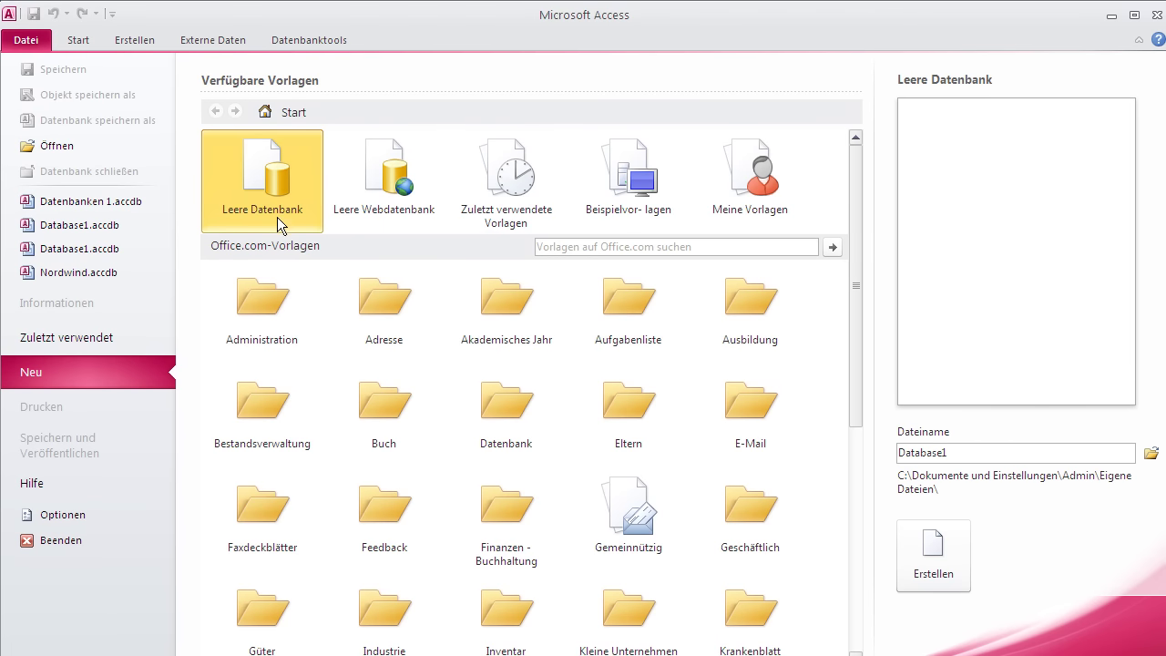
Create a new blank database, Database1, which opens with the empty table Tabelle1
double_click(276, 216)
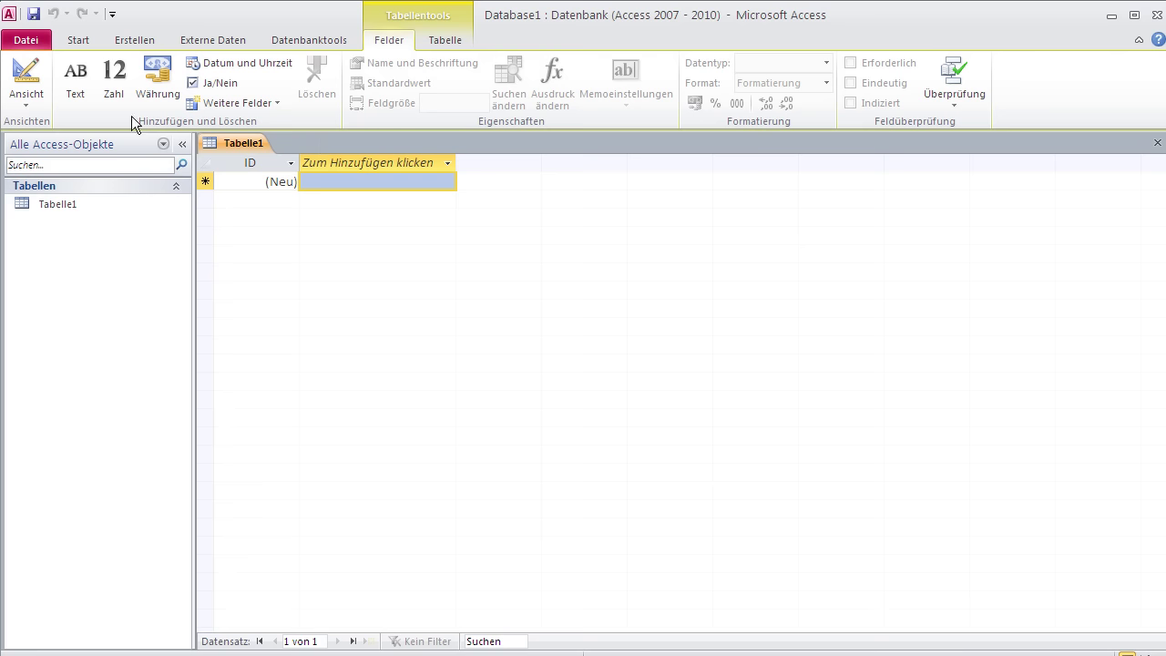
Save the new table under the name 'Kontakte'
click(34, 16)
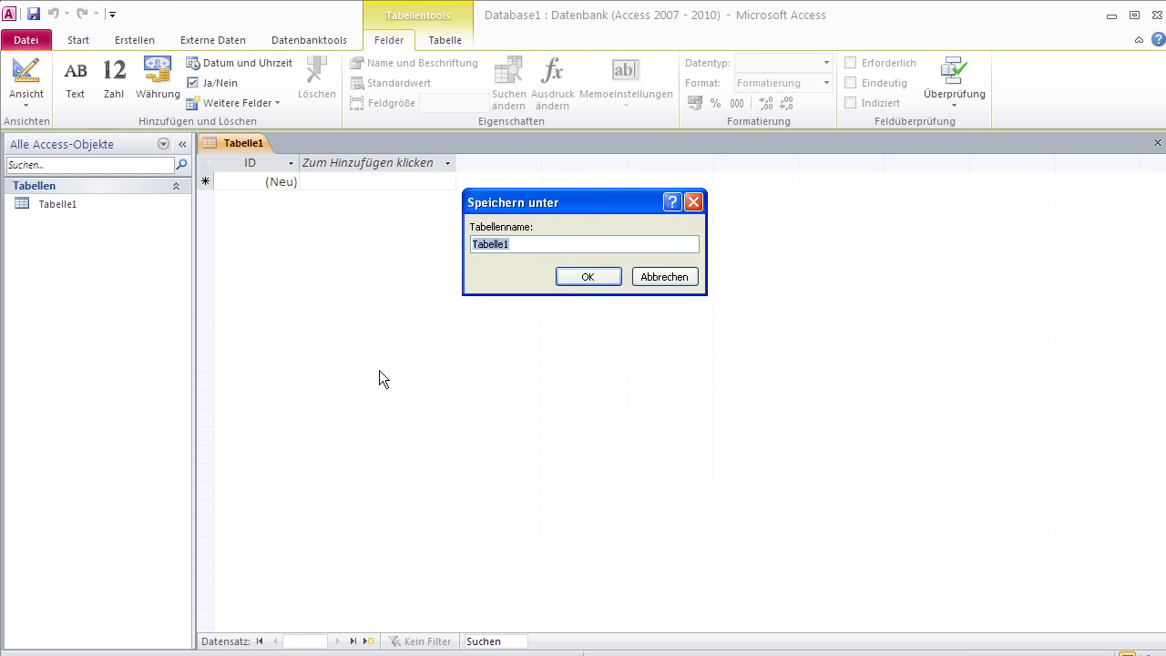
text(Kontakte)
click(589, 276)
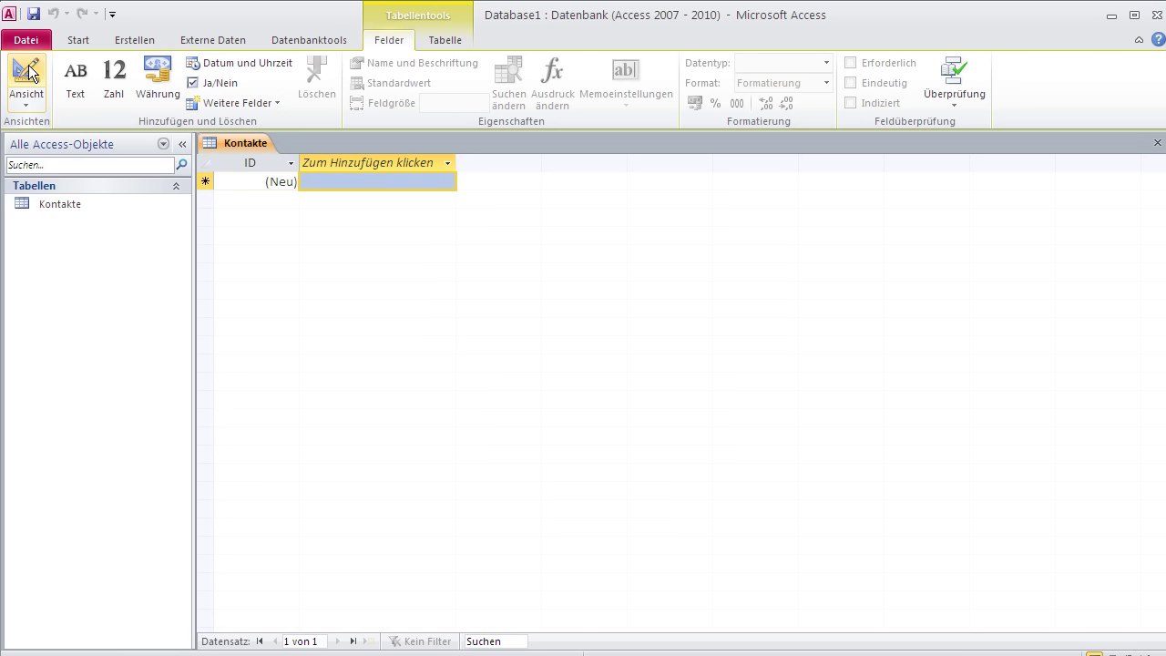
Switch the Kontakte table from datasheet view to Entwurfsansicht
click(27, 73)
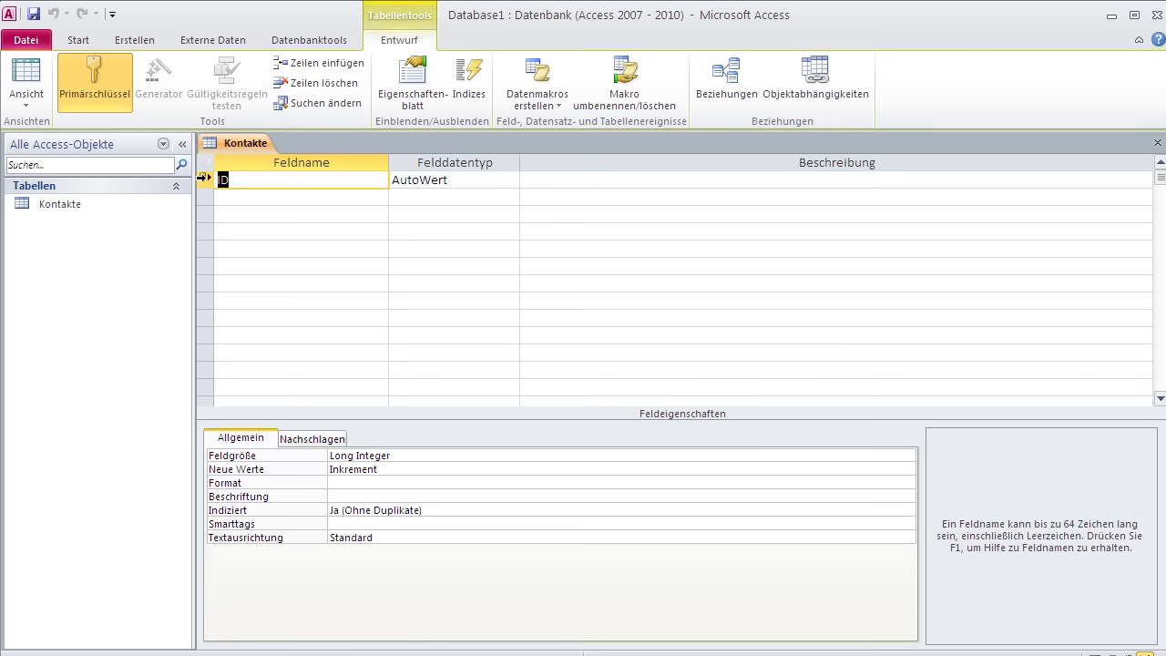
Delete the ID primary key row and enter 'Vorname' as the first field name
click(204, 178)
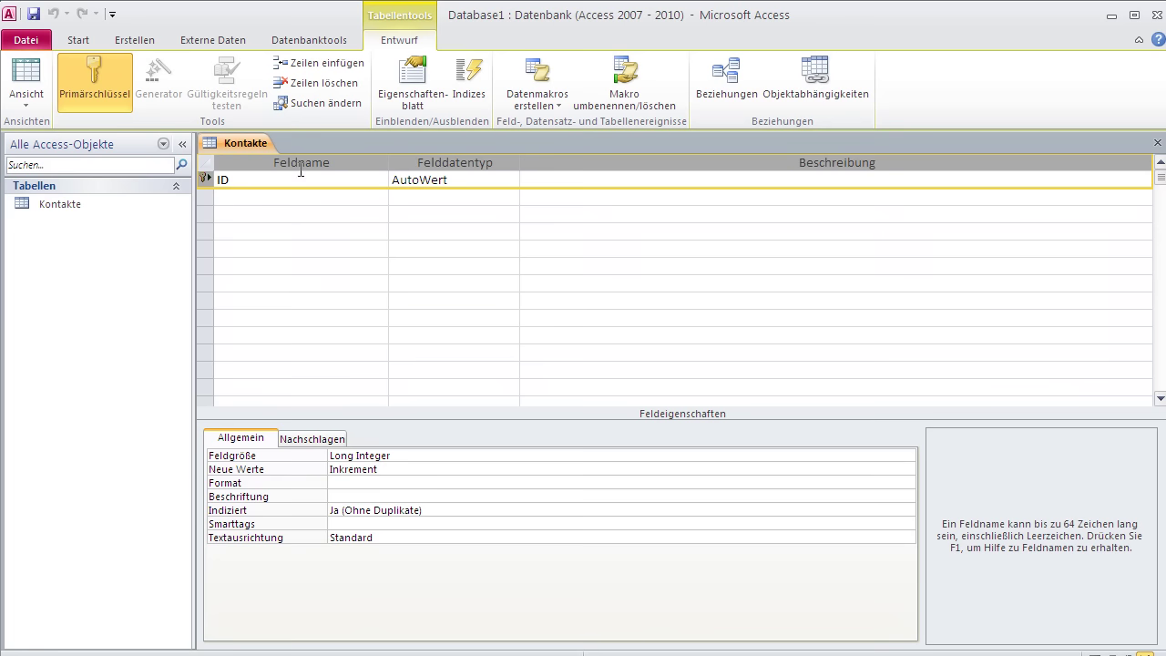
click(322, 85)
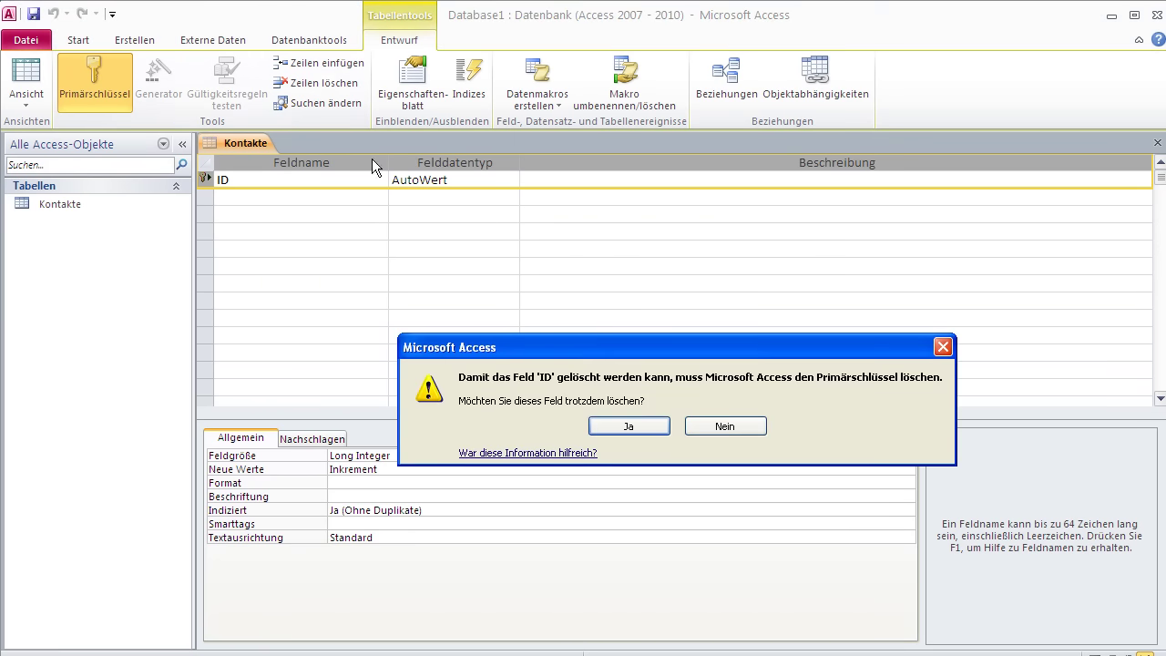
click(628, 426)
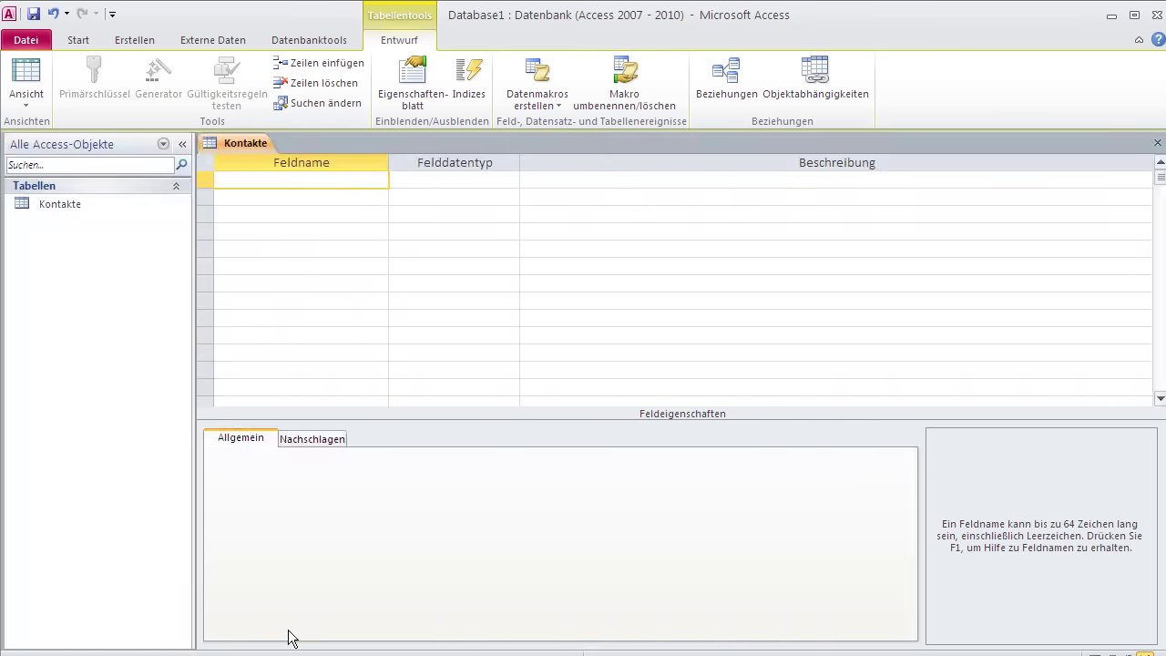
text(Vorname)
key(Tab)
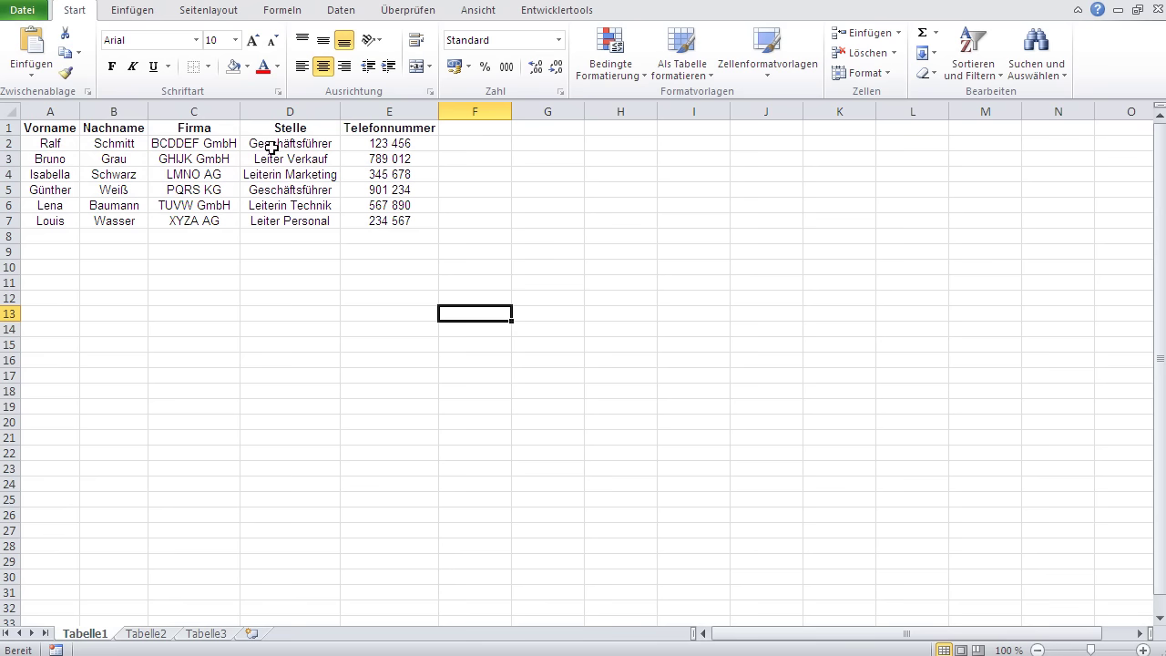
click(383, 171)
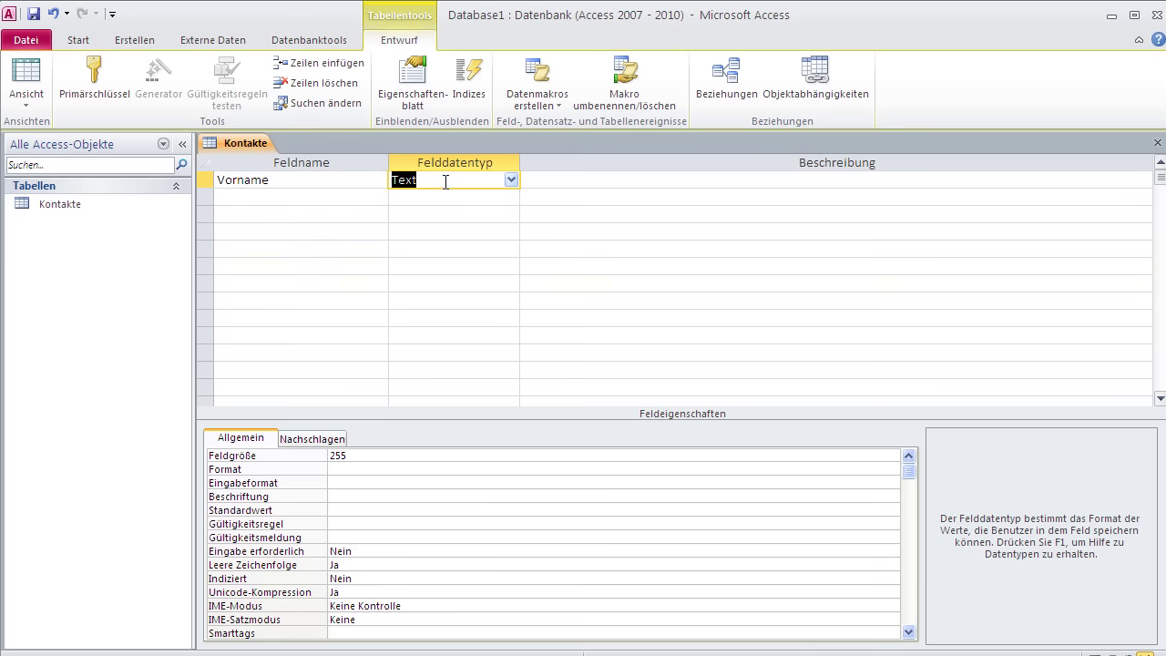
Add 'Nachname' and 'Firma' as the second and third field names
click(310, 195)
text(Nac)
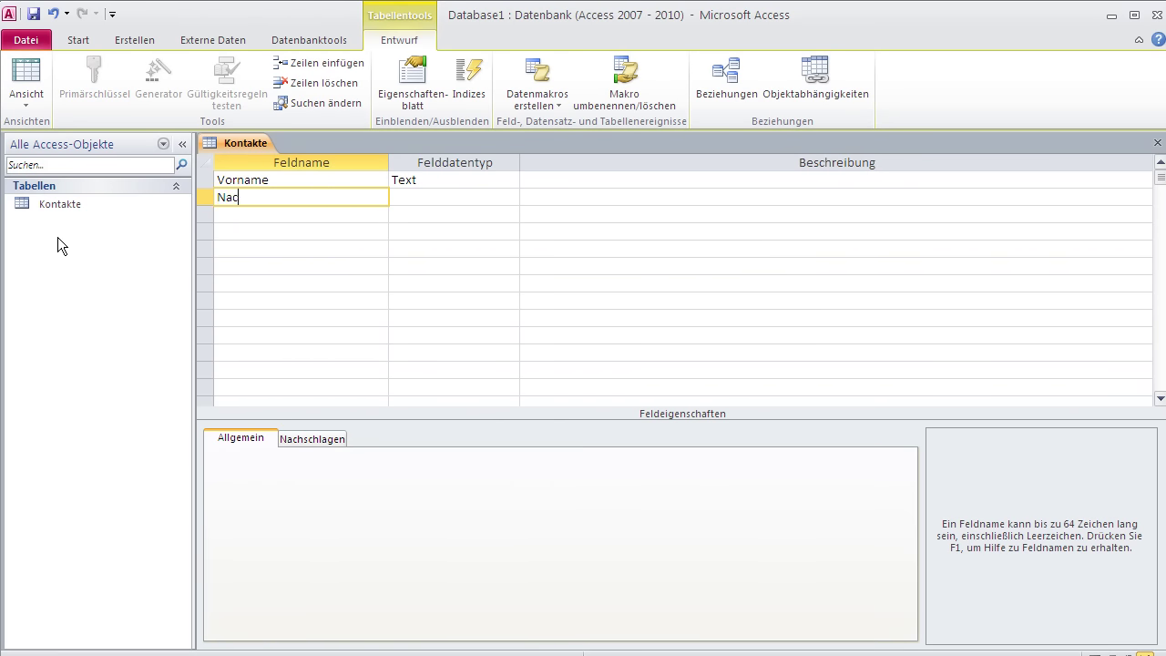
text(hname)
key(Tab)
click(239, 215)
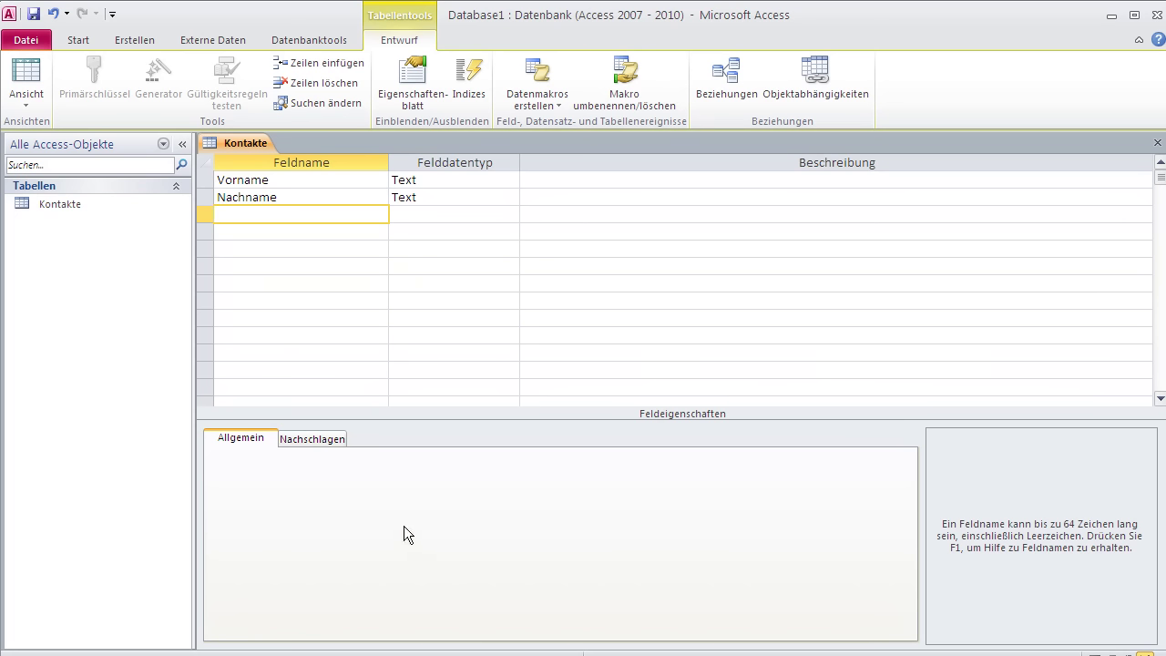
text(Firma)
key(Tab)
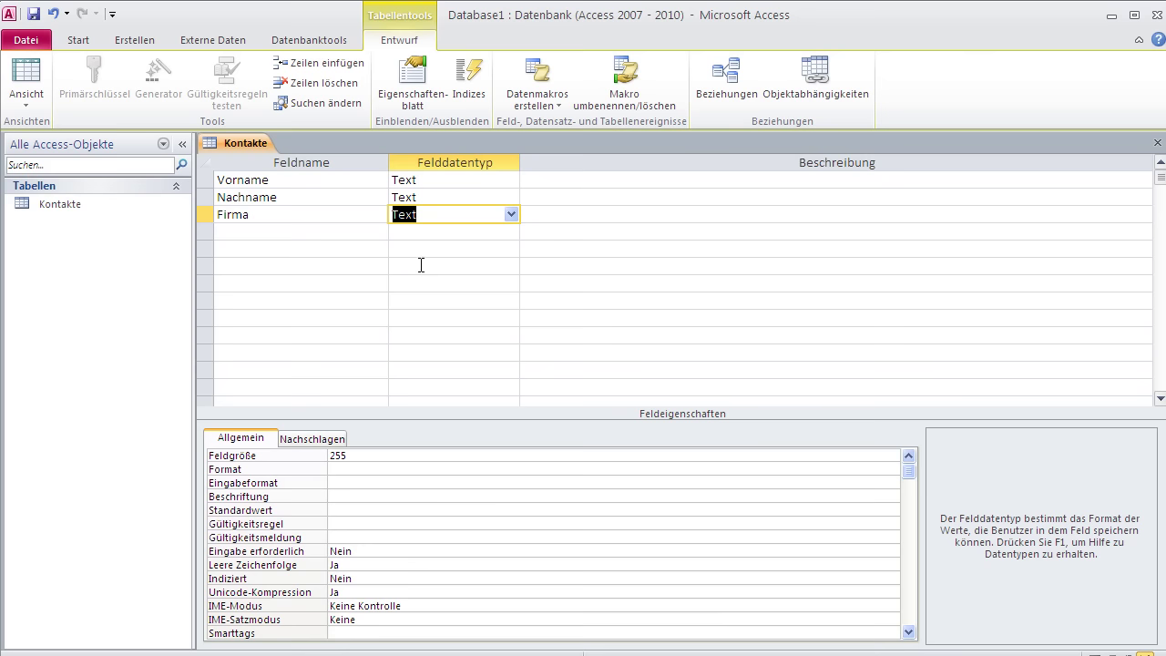
Add 'Stelle' and 'Telefonnummer' as Text fields, then check Vorname's data type options
click(266, 233)
text(Stell)
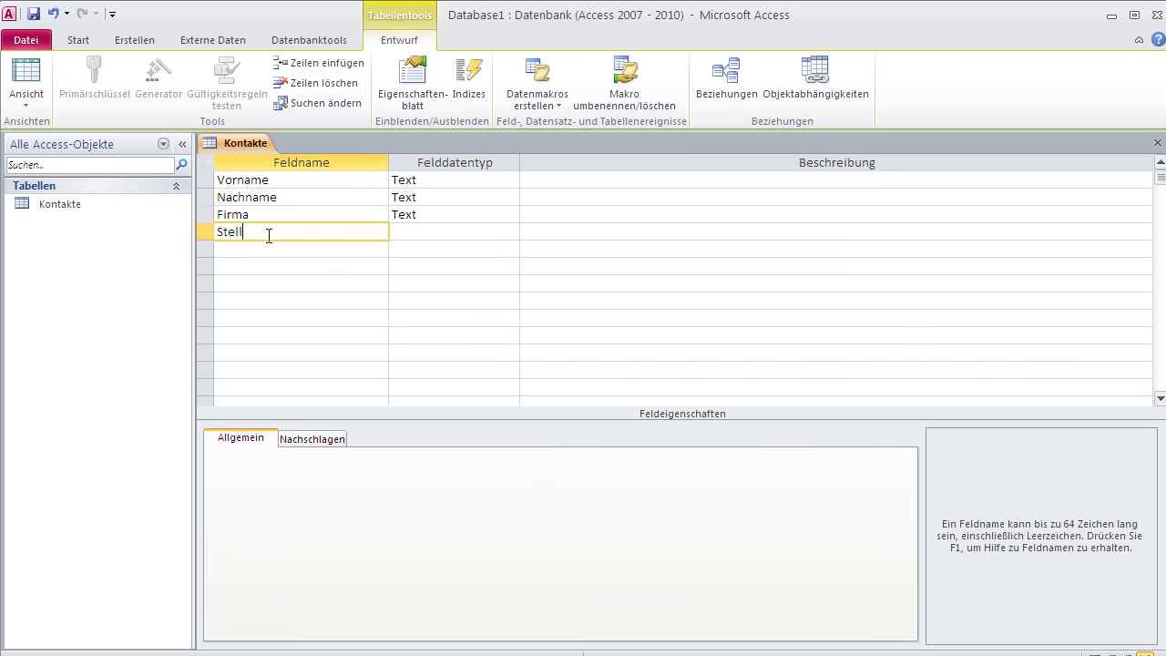
text(e)
click(419, 231)
click(302, 250)
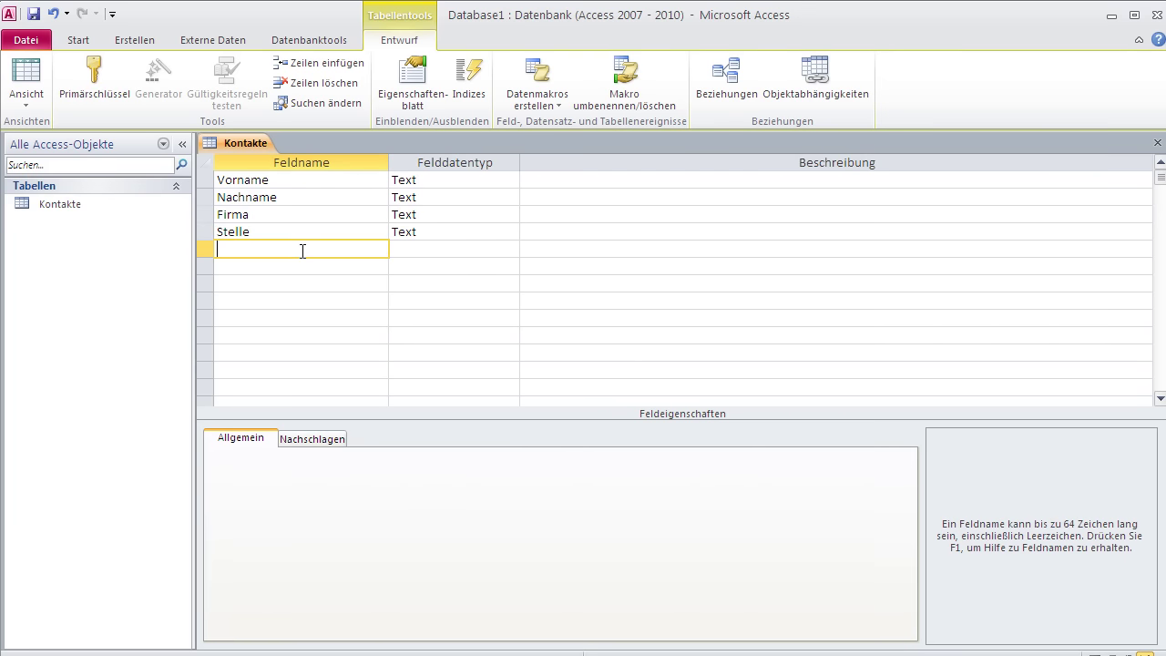
text(Tele)
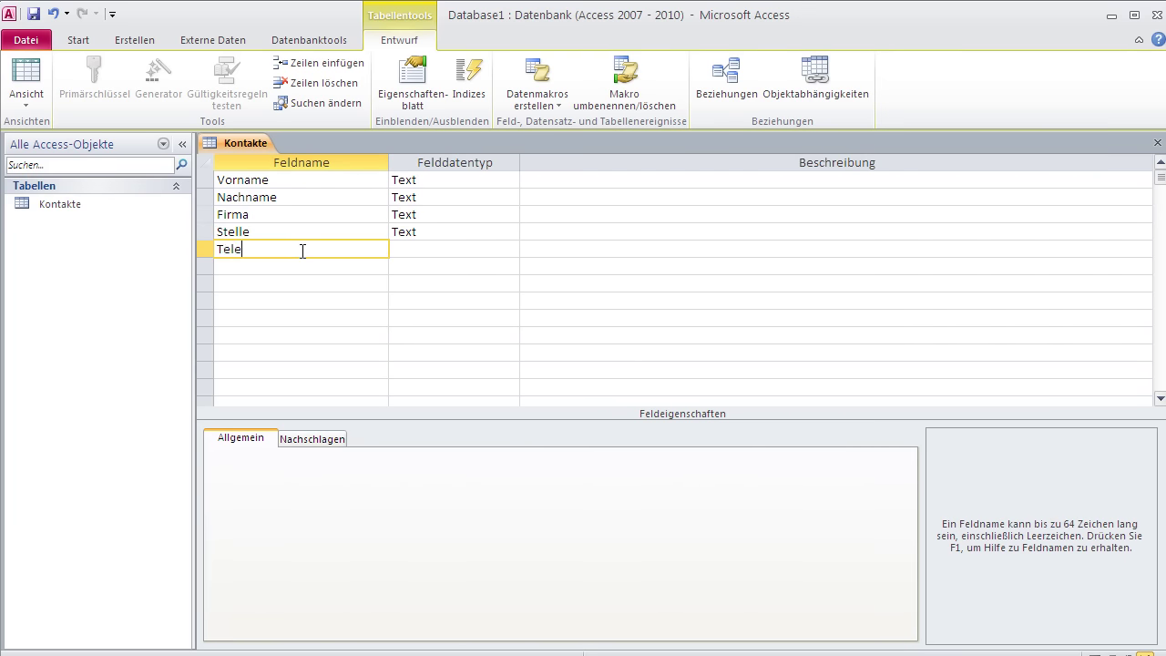
text(fonnummer)
click(437, 250)
click(431, 179)
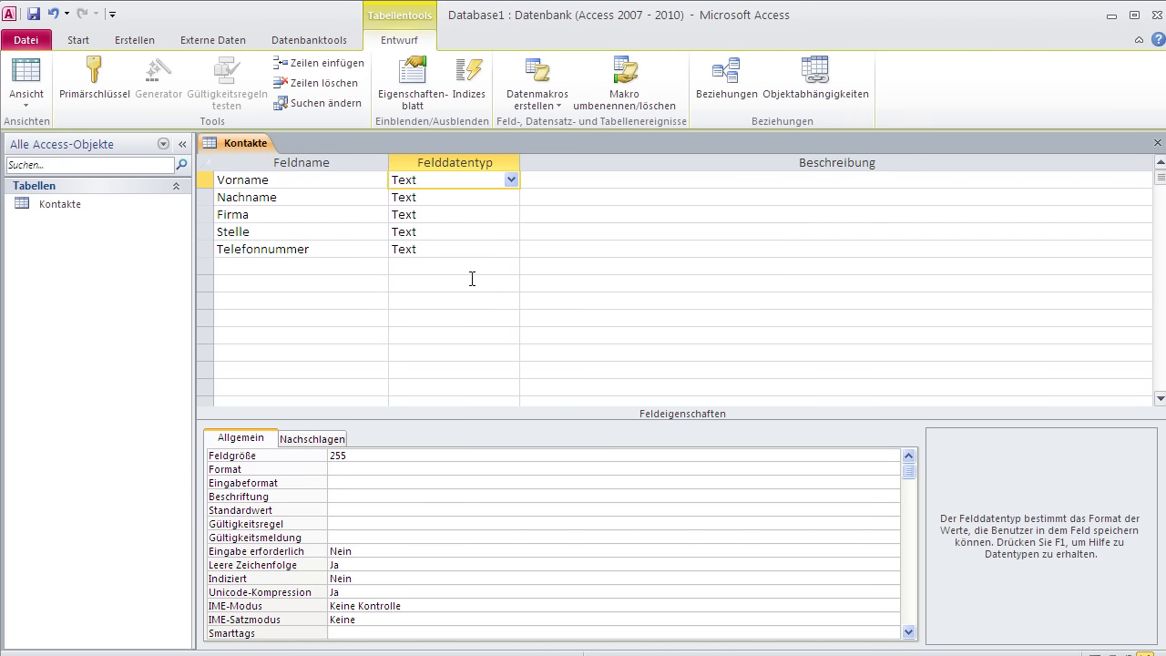
click(511, 179)
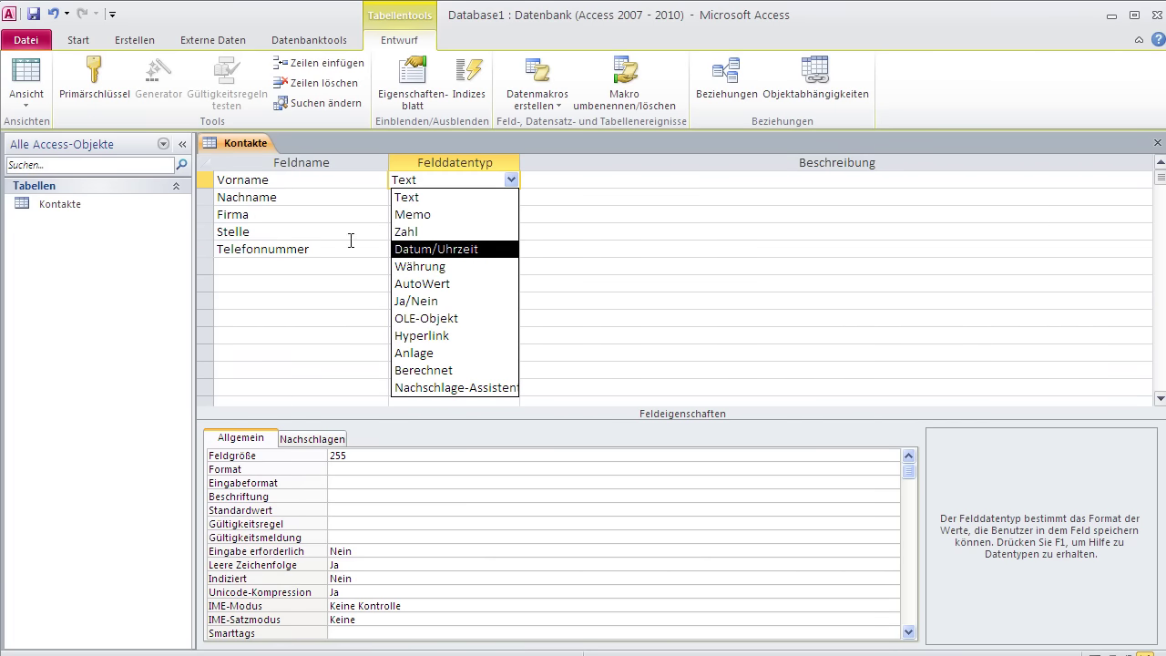
click(320, 267)
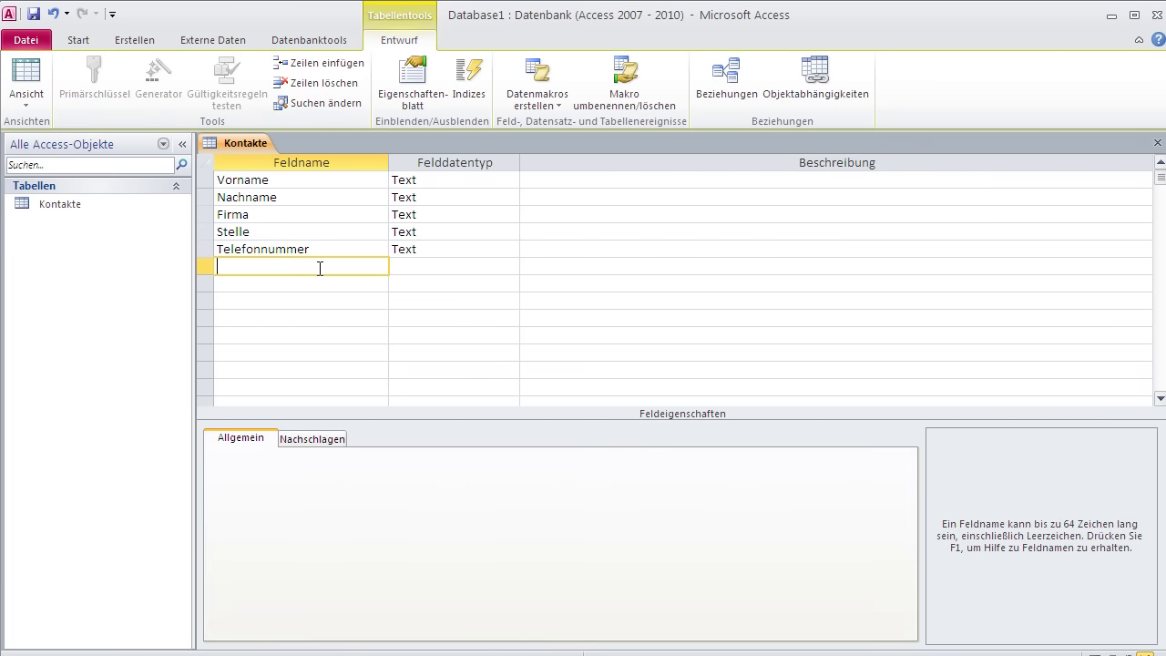
click(442, 180)
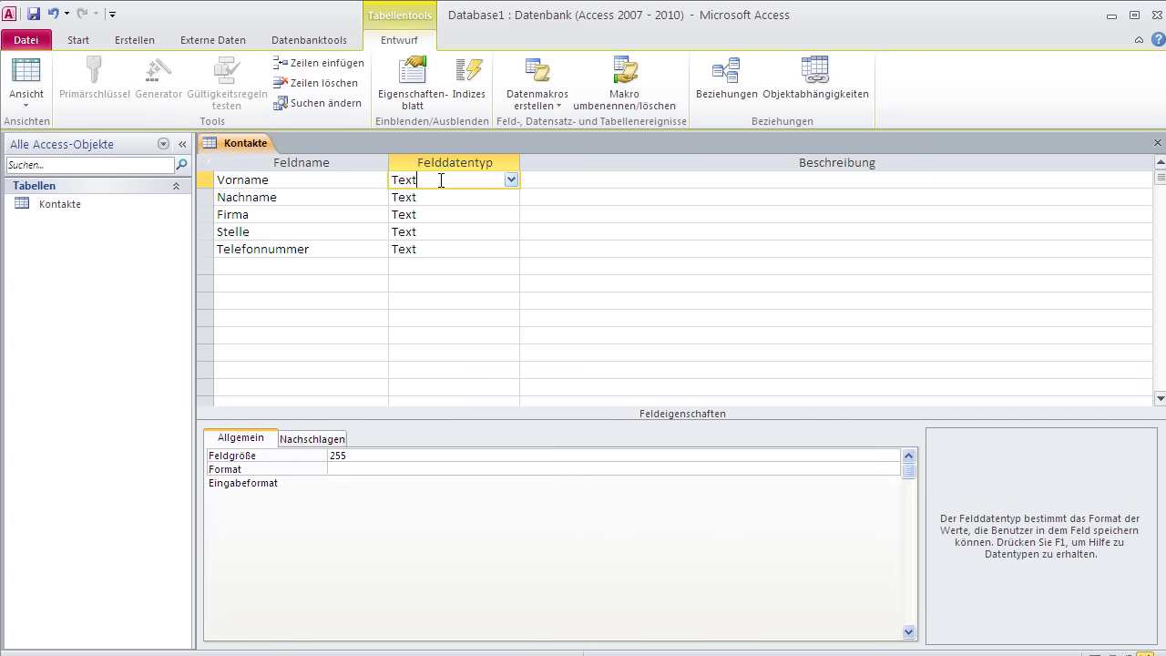
click(304, 197)
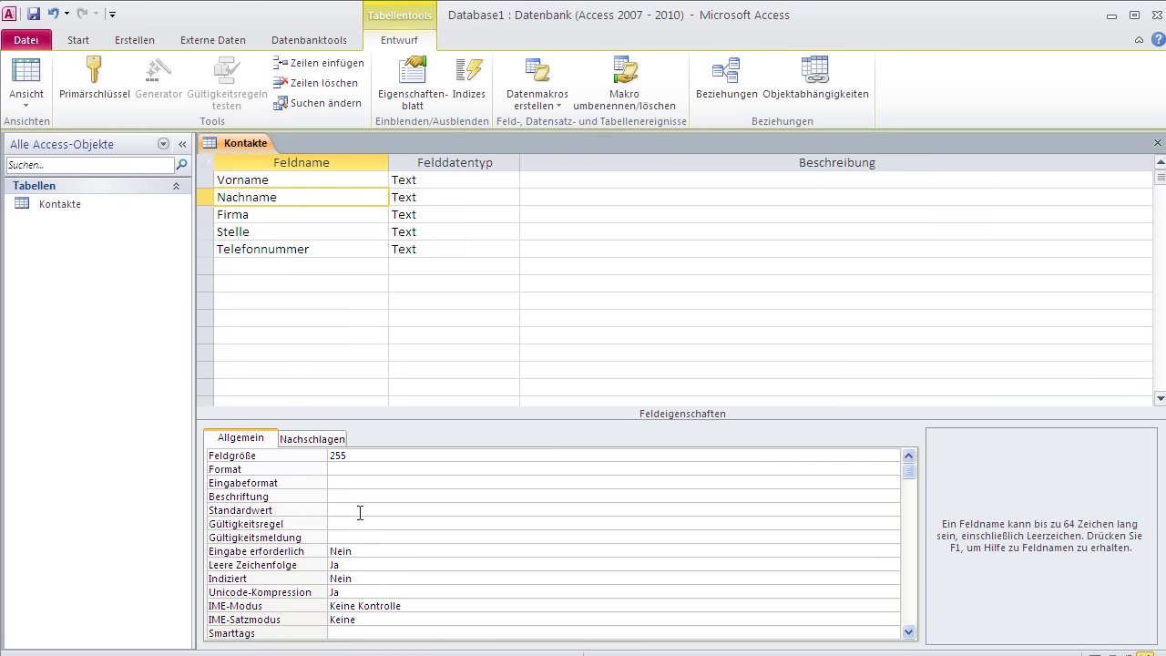
click(276, 181)
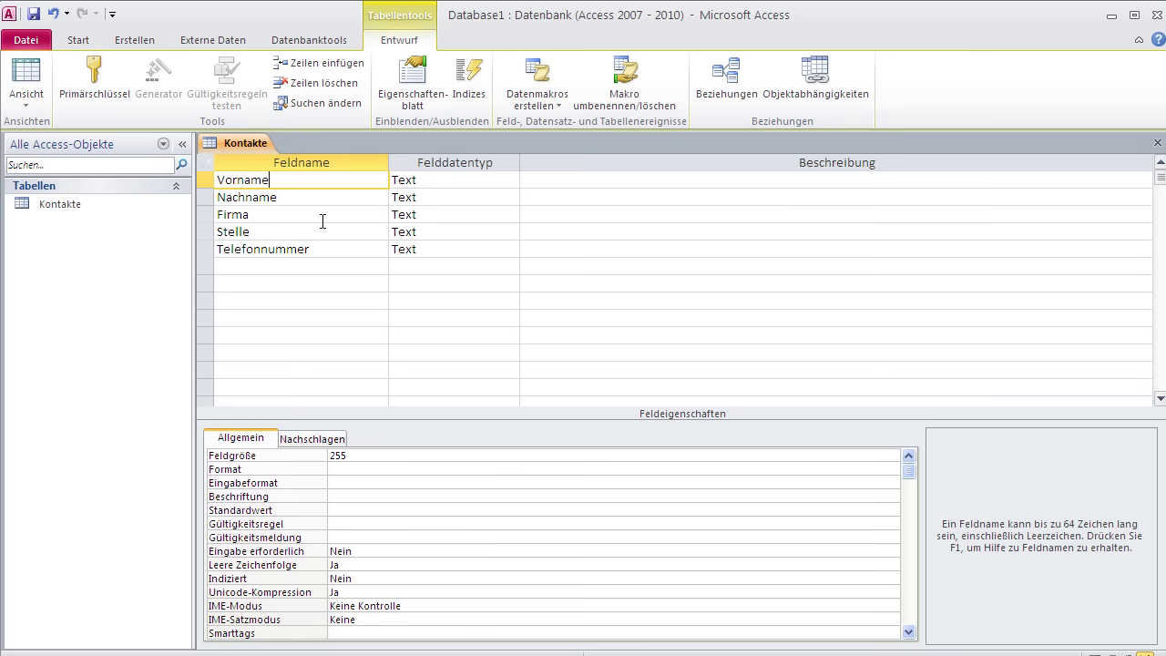
click(380, 456)
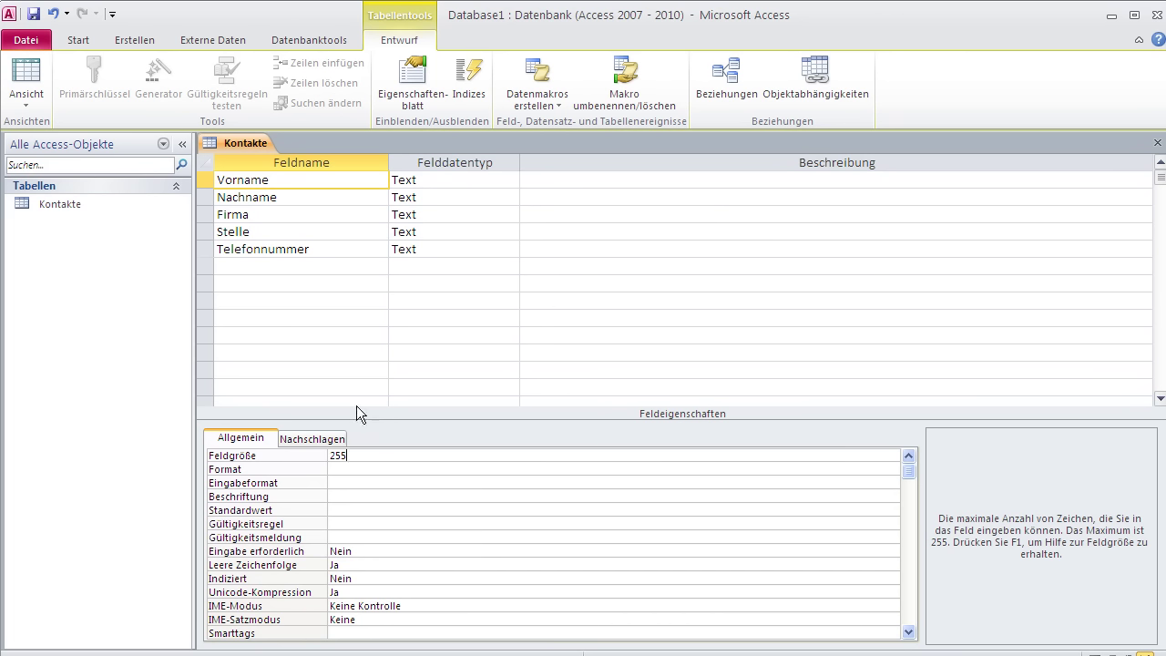
Change the field sizes from 255 to 50 for Nachname and 100 for Firma
click(320, 454)
click(430, 197)
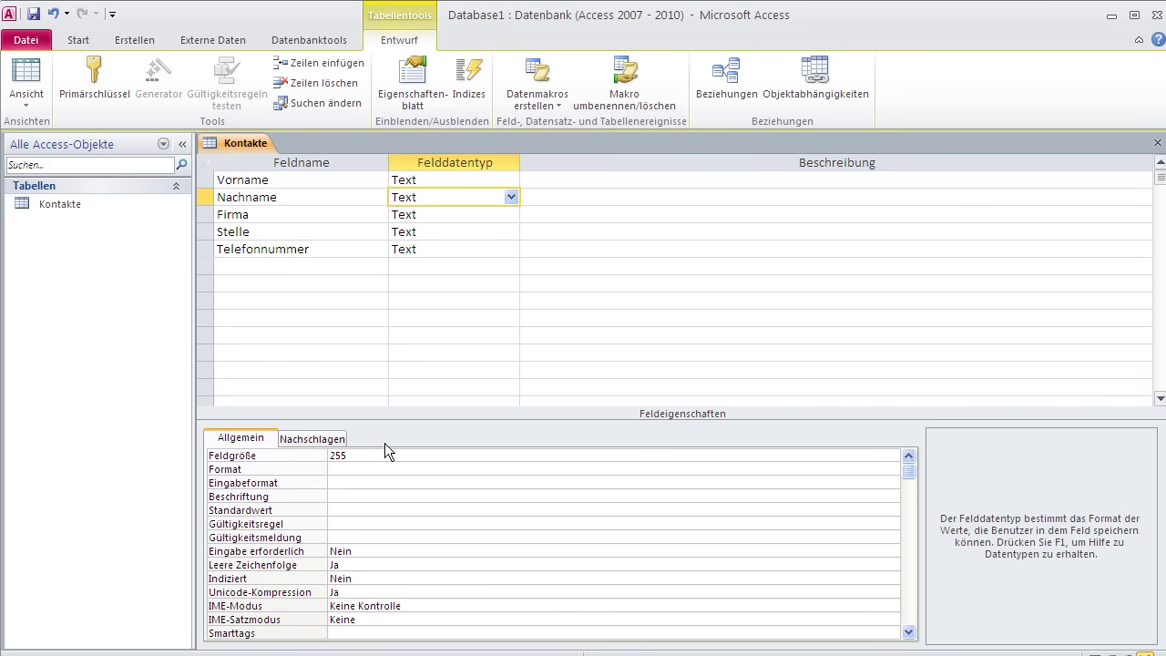
drag(362, 454, 316, 456)
text(5)
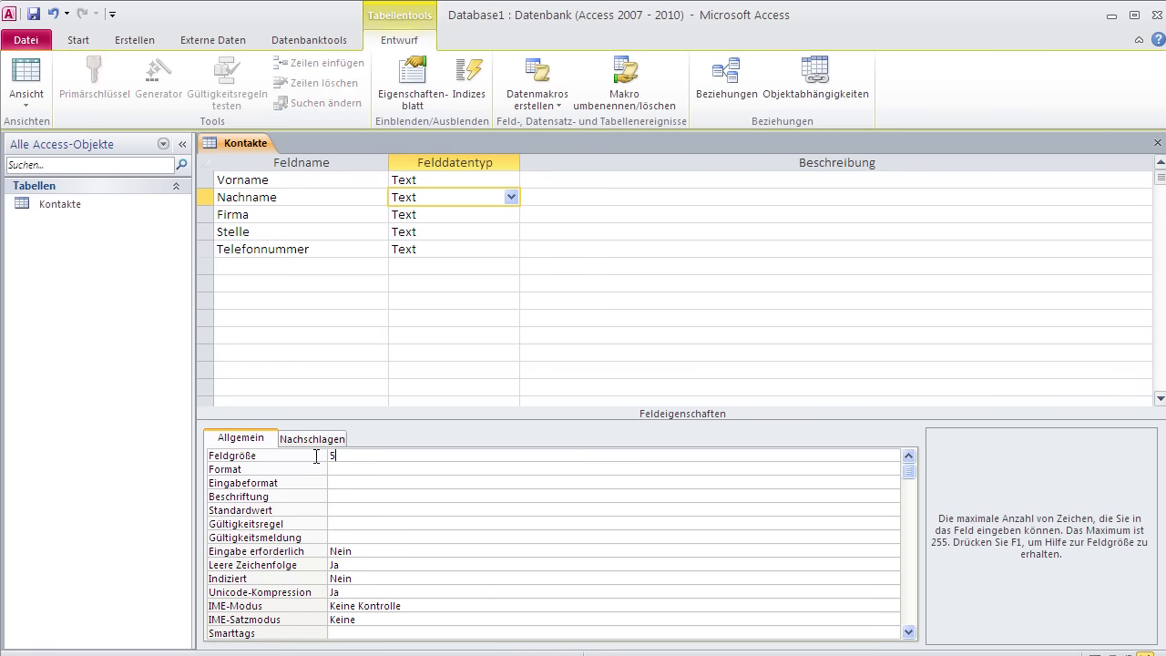
text(0)
click(421, 216)
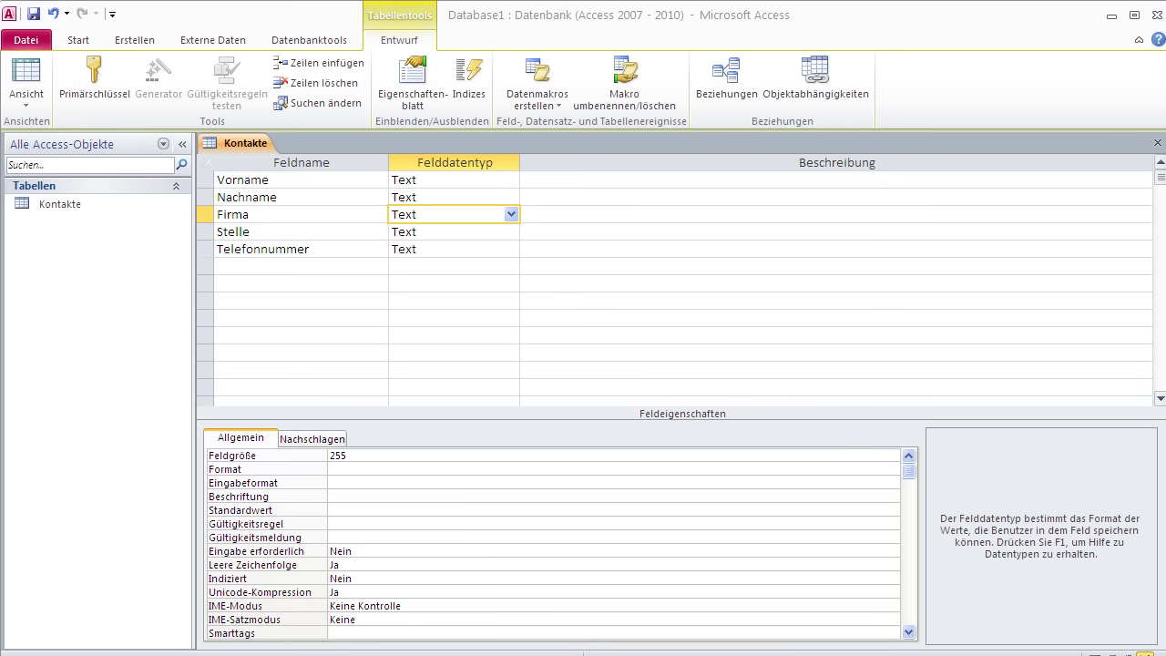
click(357, 454)
drag(356, 455, 320, 446)
text(1)
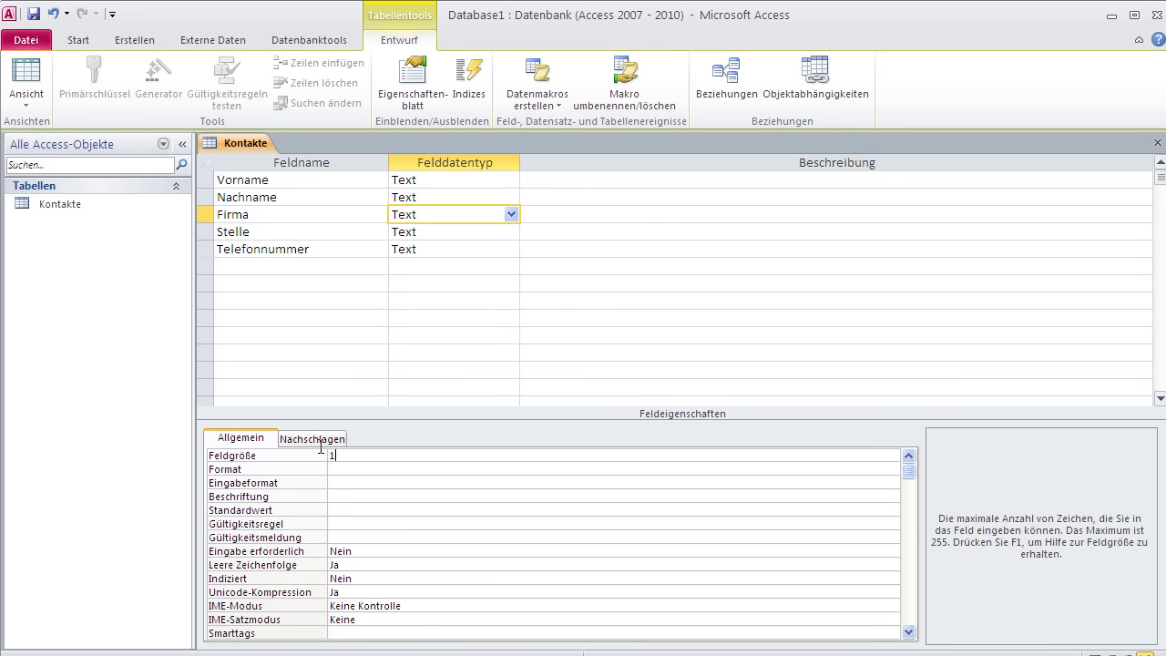
text(00)
Edit the Stelle and Telefonnummer field sizes, Telefonnummer to 30, and commit the change
click(428, 232)
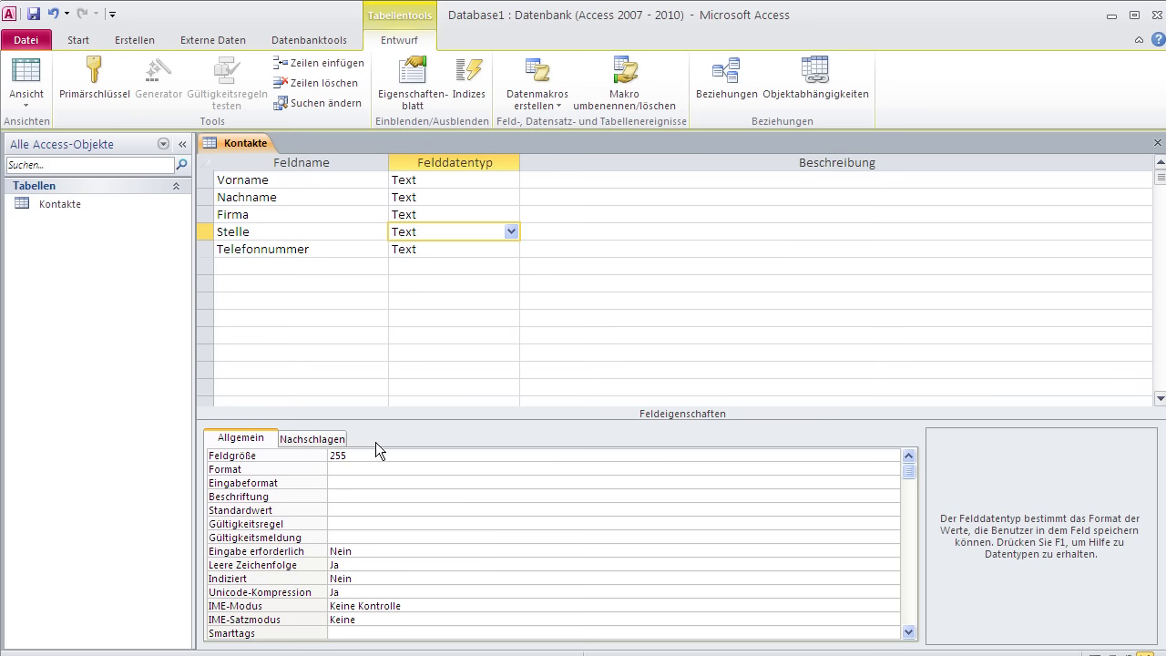
click(314, 454)
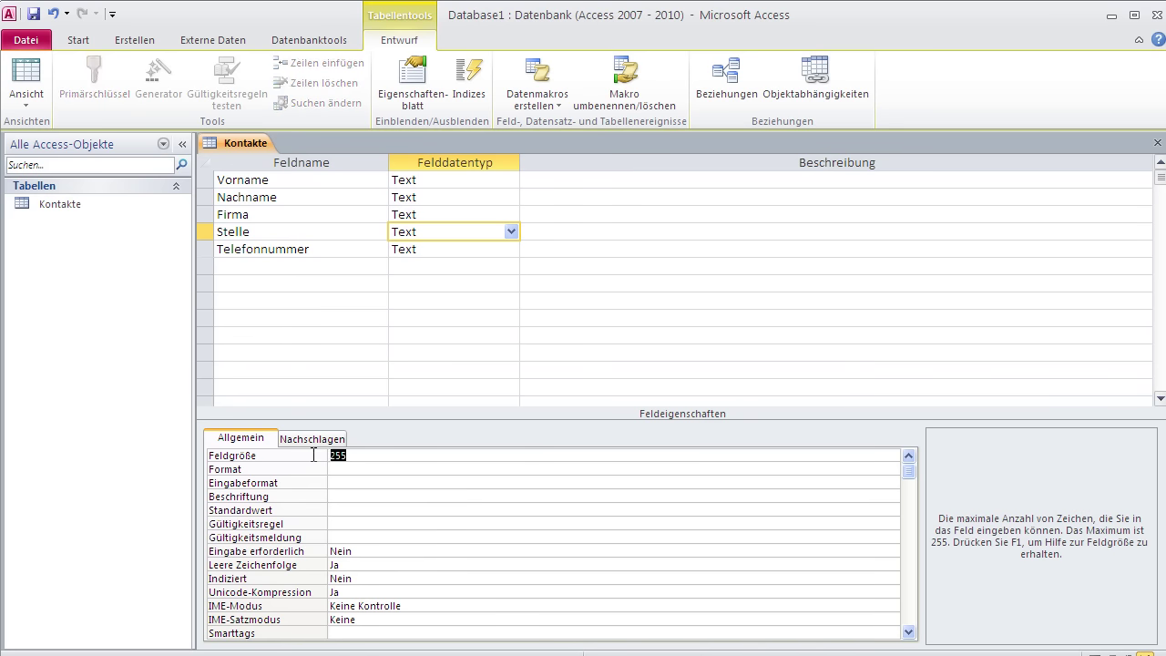
click(409, 254)
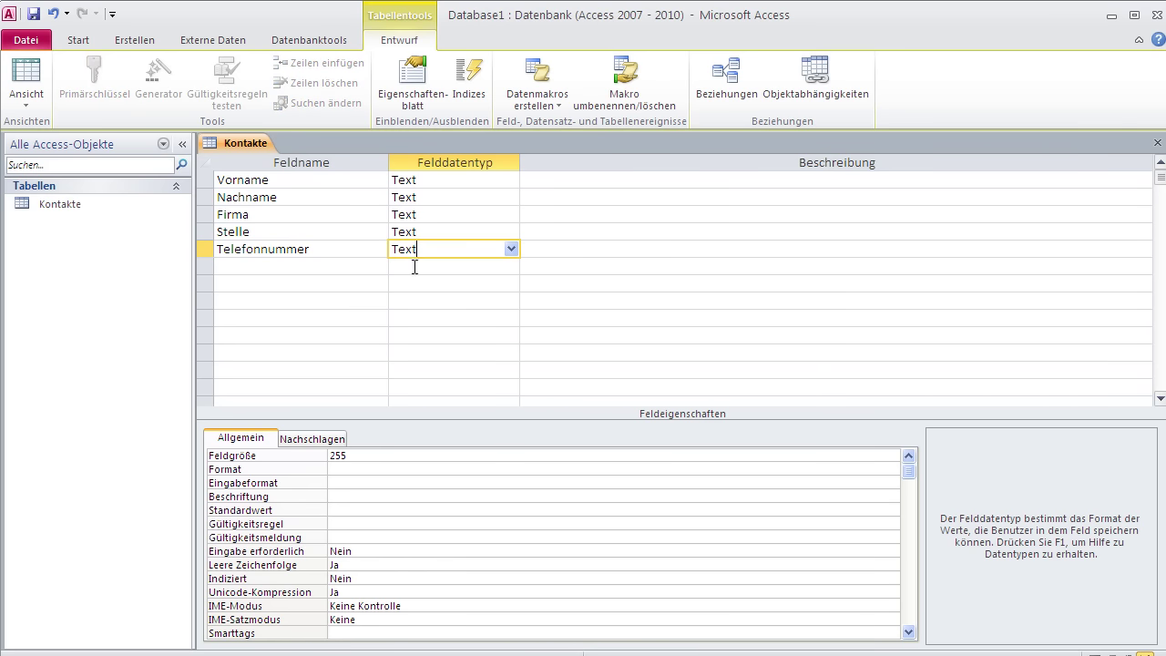
click(311, 453)
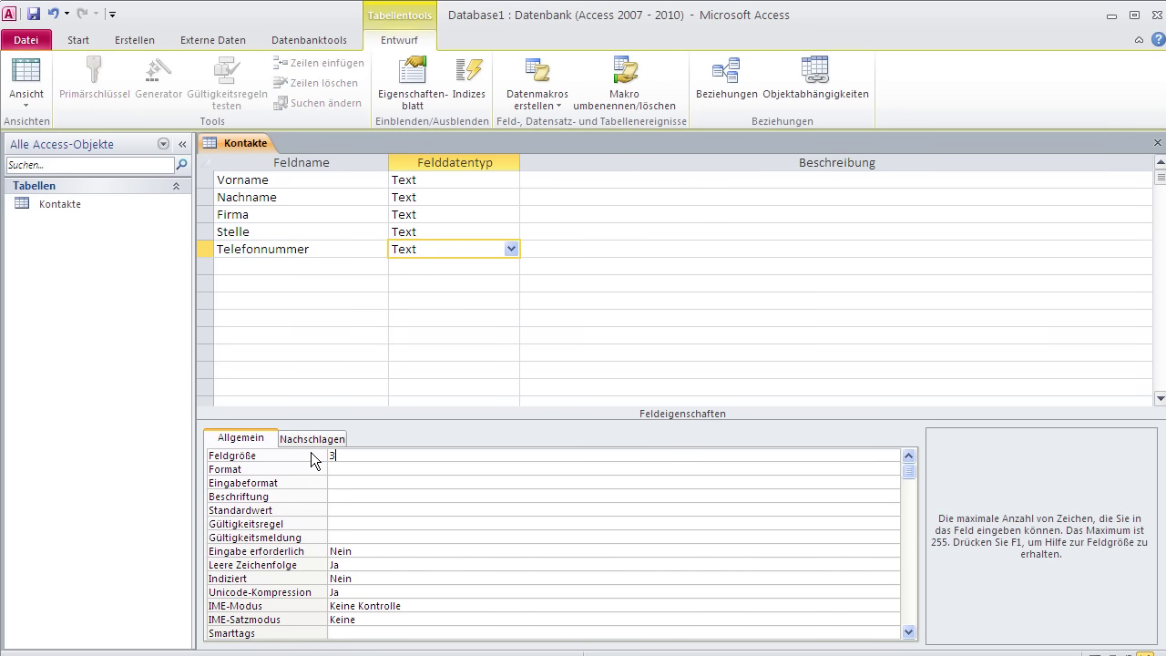
click(366, 313)
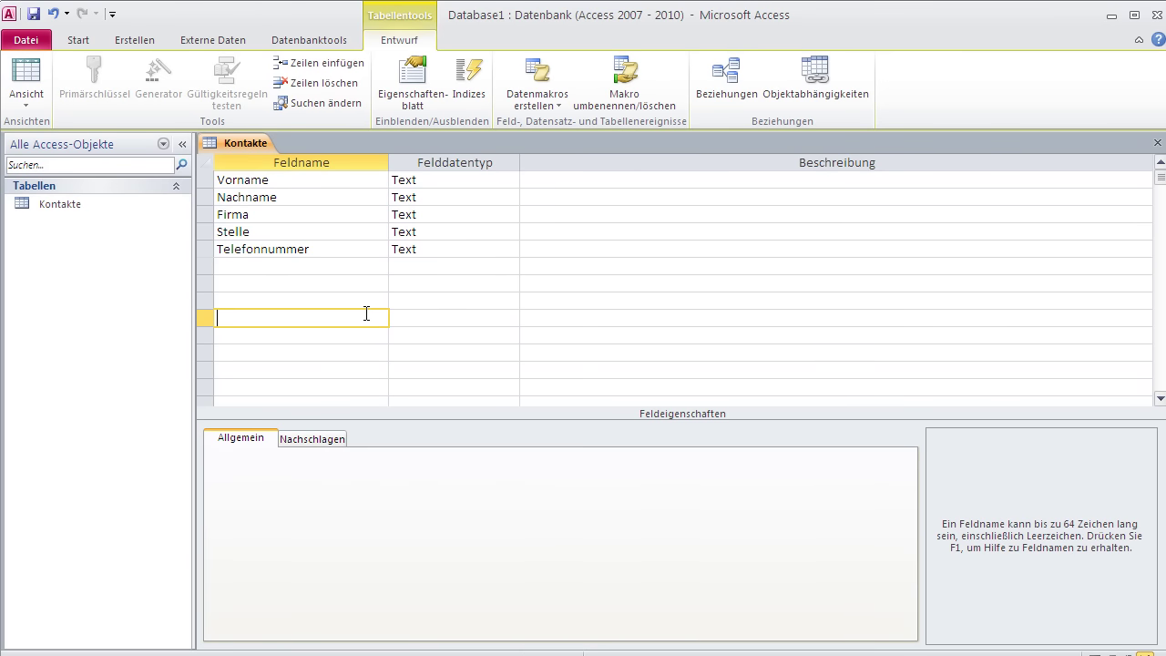
click(416, 249)
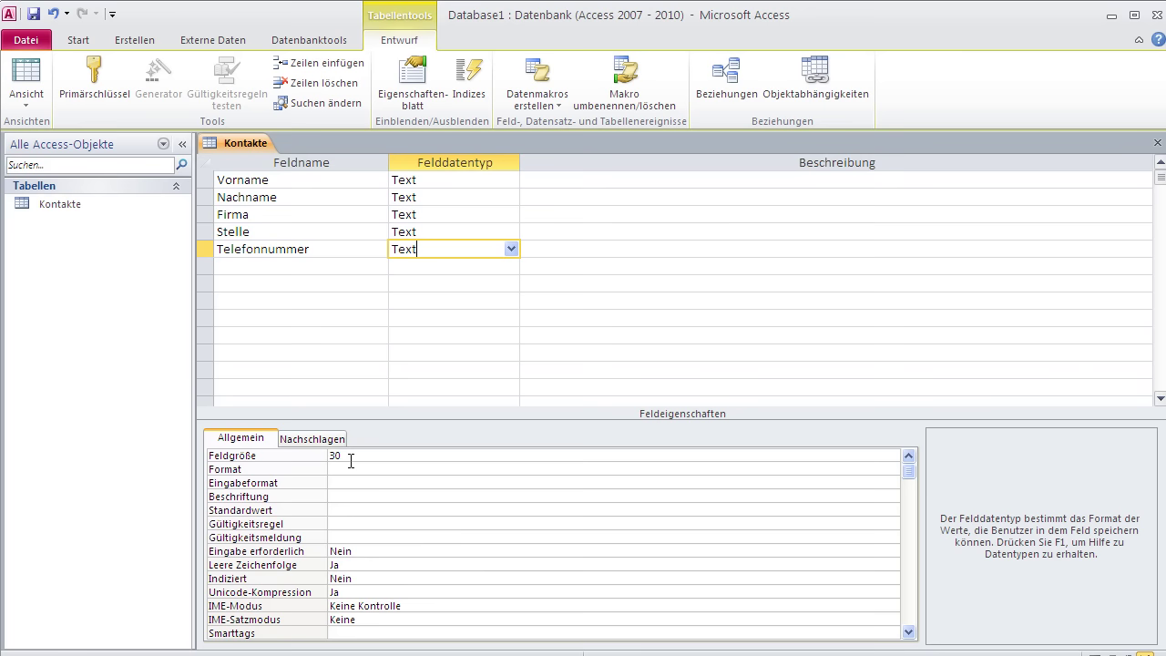
Review the field sizes: Stelle 40, Firma 100, Nachname 50 and Vorname 35
click(450, 181)
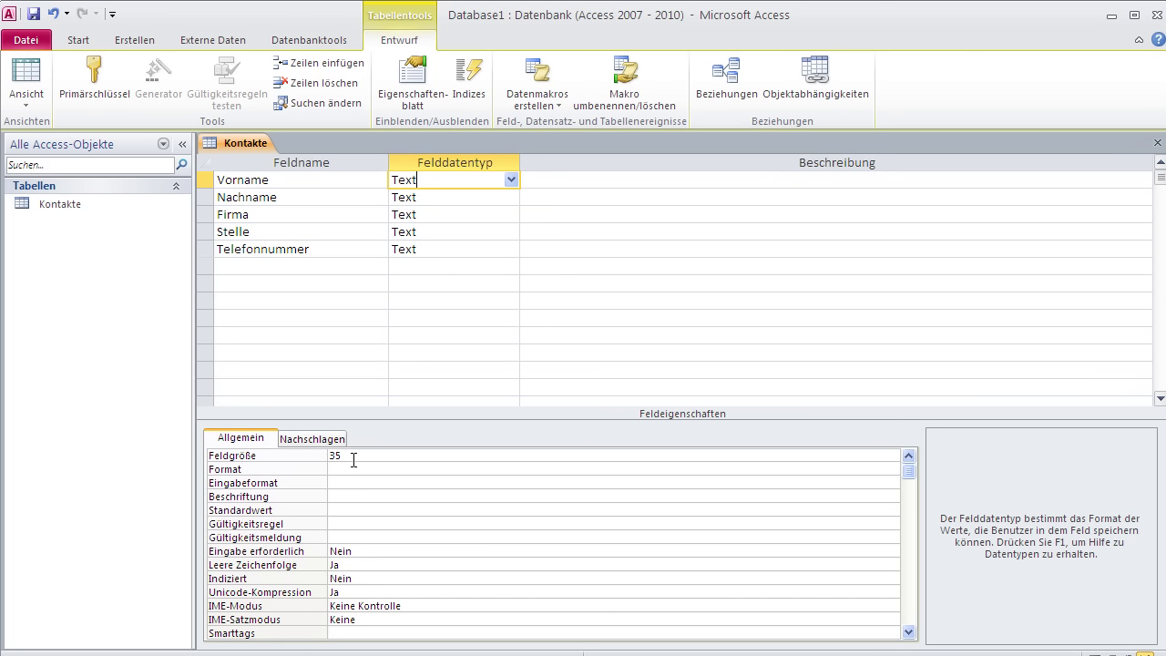
click(310, 250)
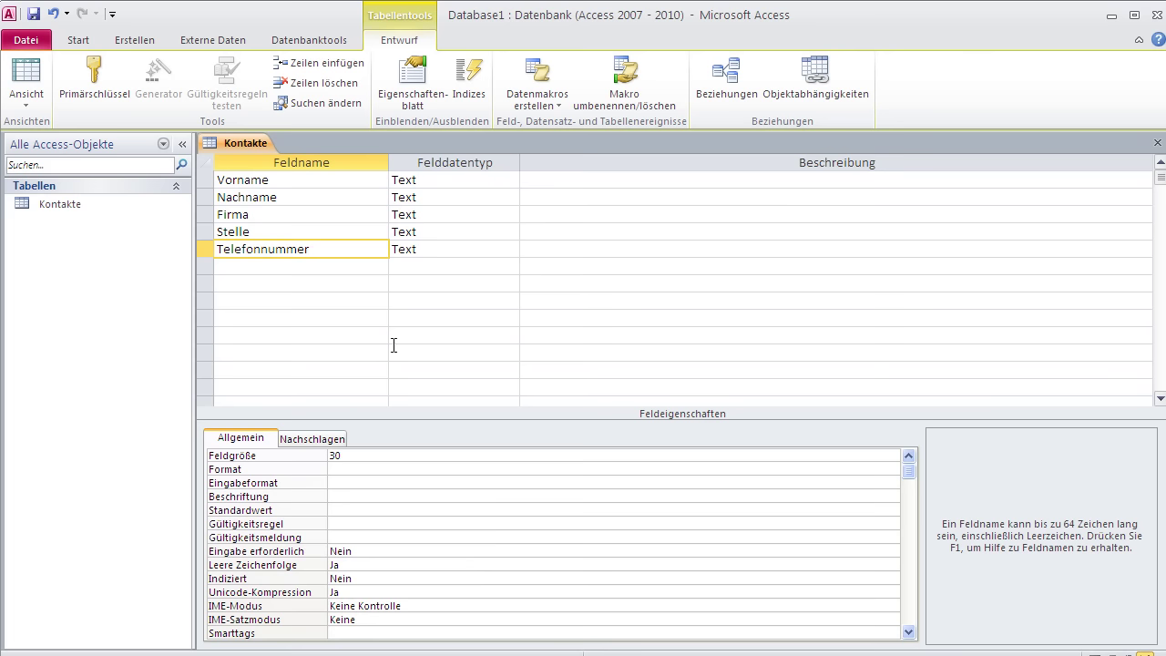
click(430, 233)
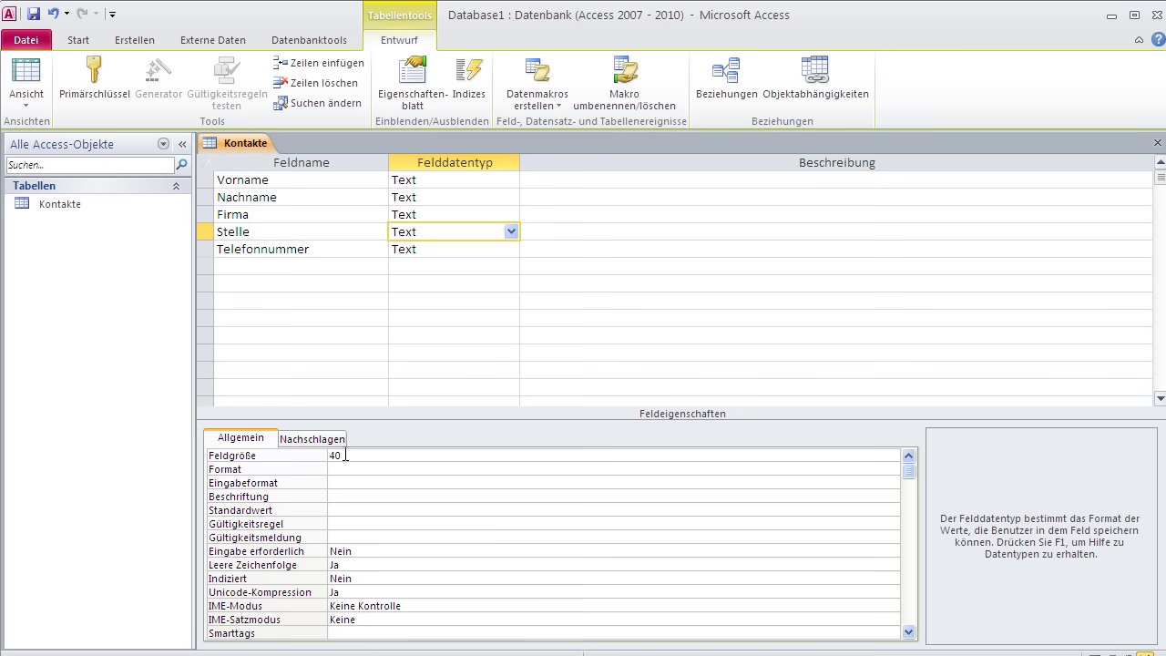
click(347, 453)
click(424, 214)
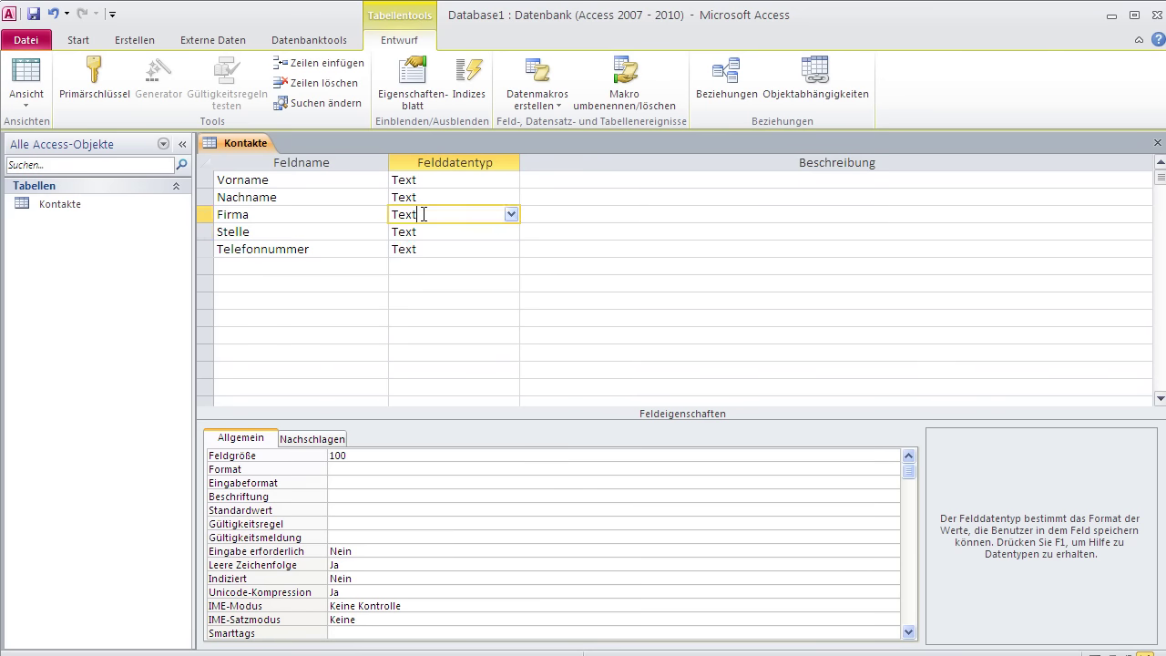
click(431, 197)
click(431, 180)
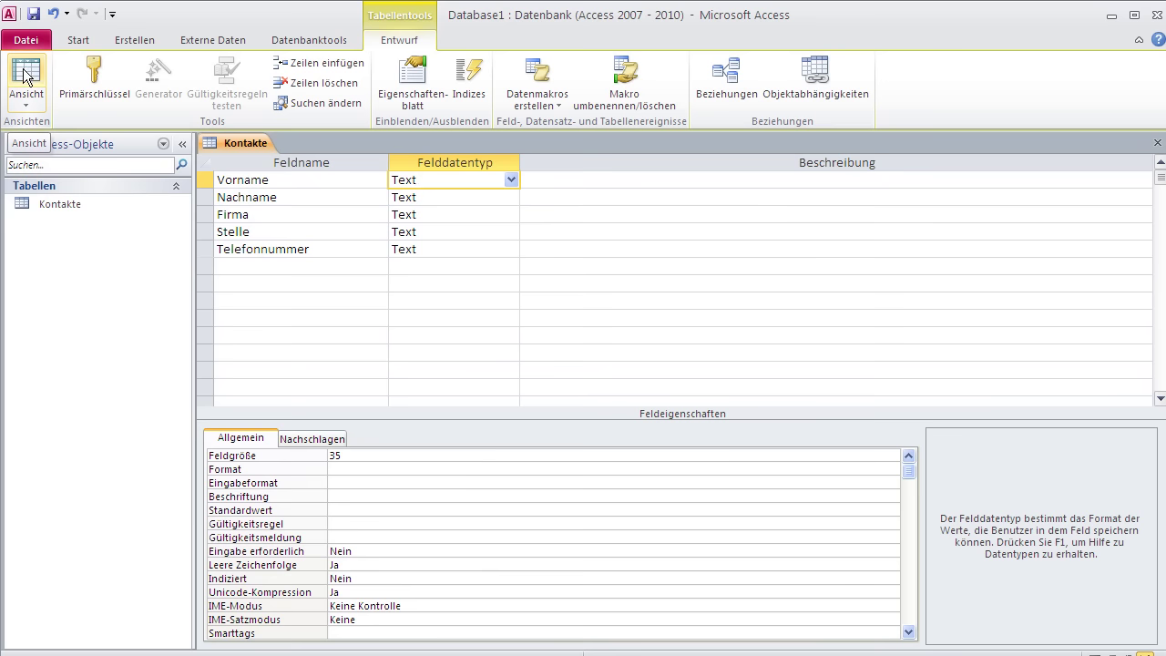
Switch Kontakte to Datenblattansicht, answering Ja to save the table
click(27, 108)
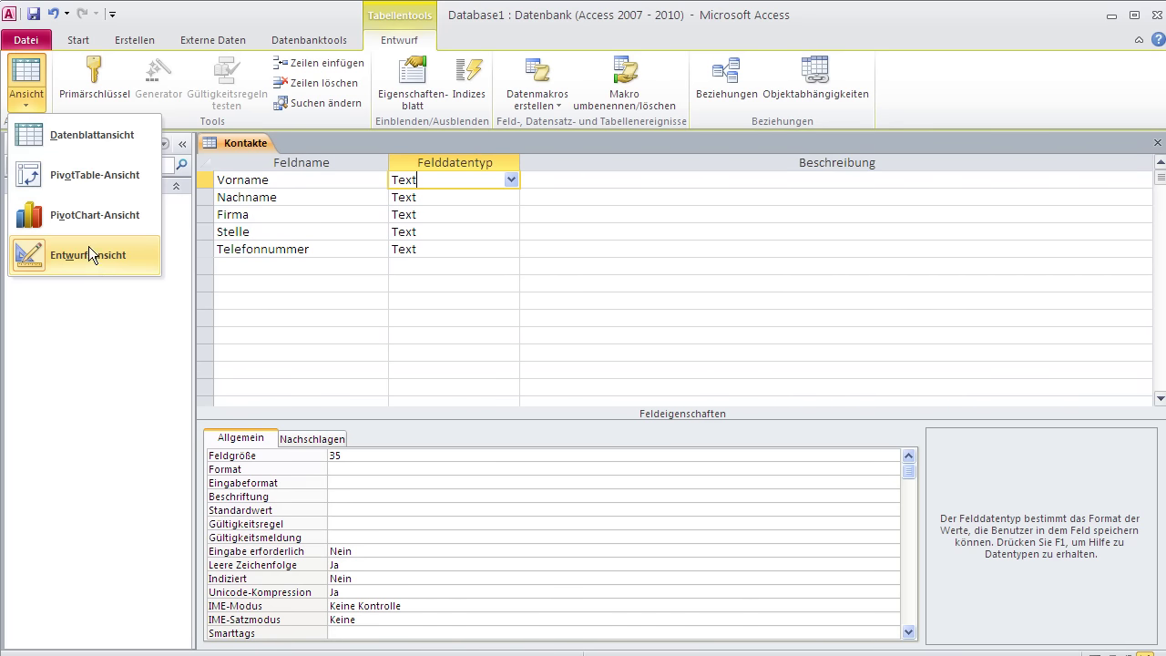
key(Escape)
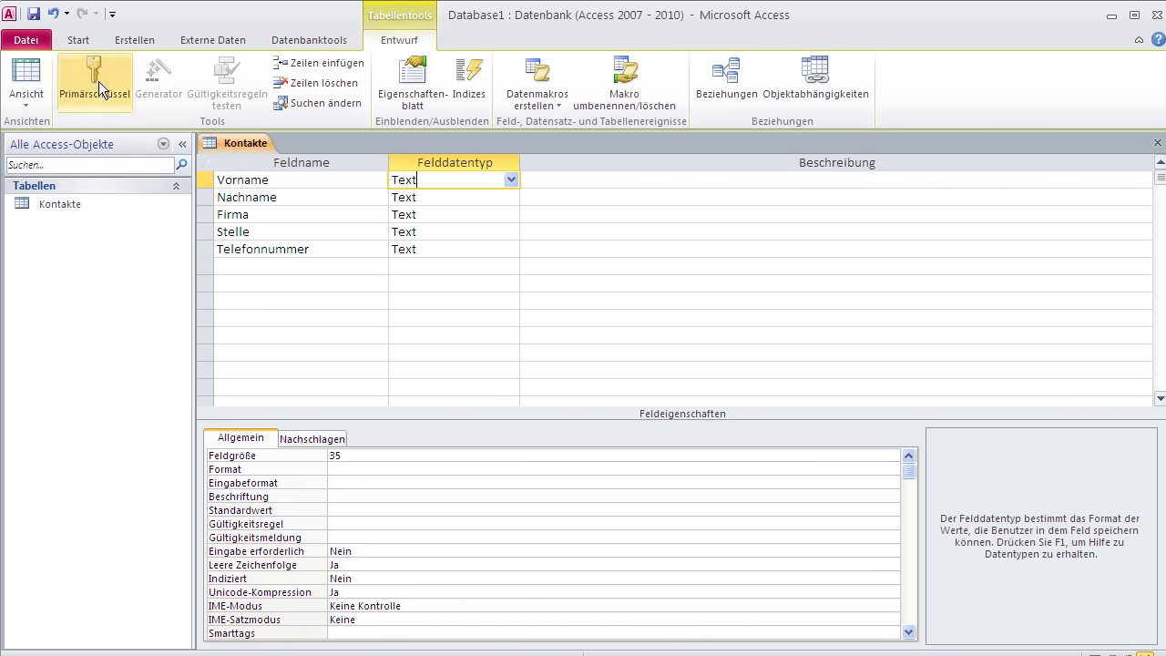
click(26, 74)
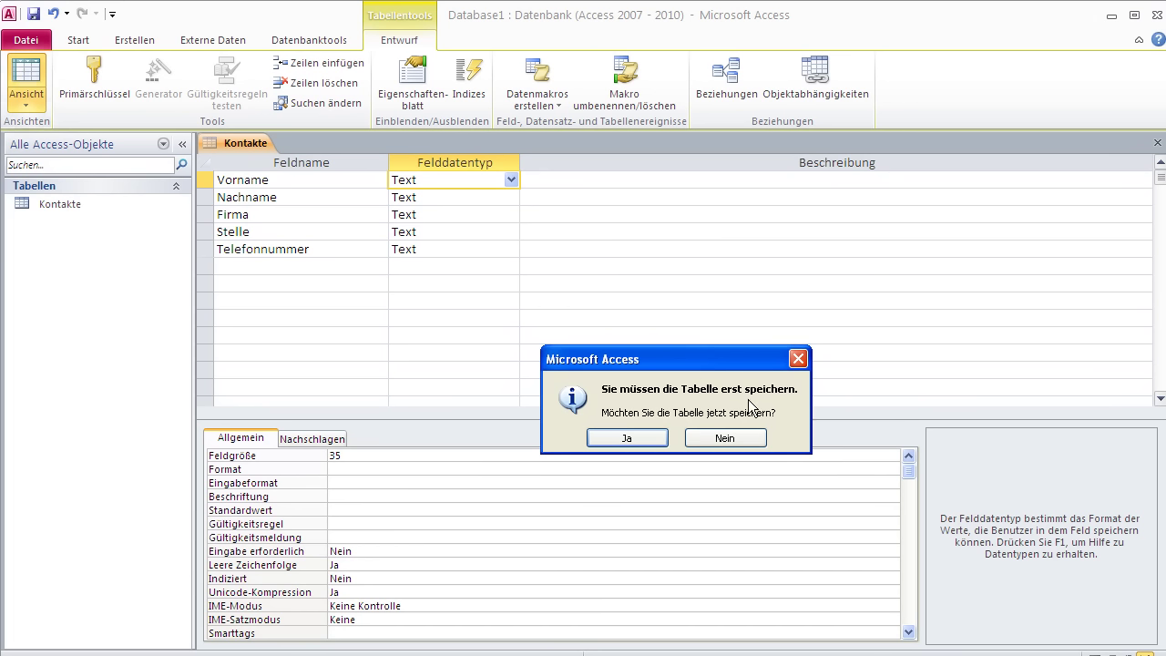
click(643, 438)
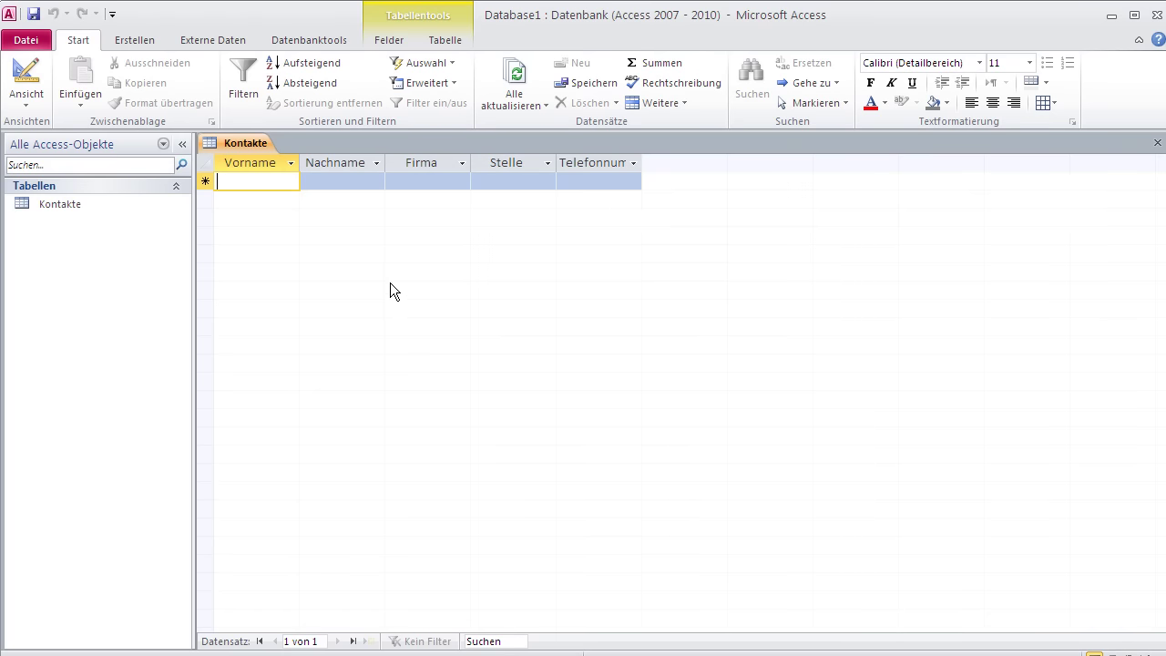
Enter the first contact's first and last name, firm ABCD GmbH, position Gecshäftsführer and phone number
text(Ralf)
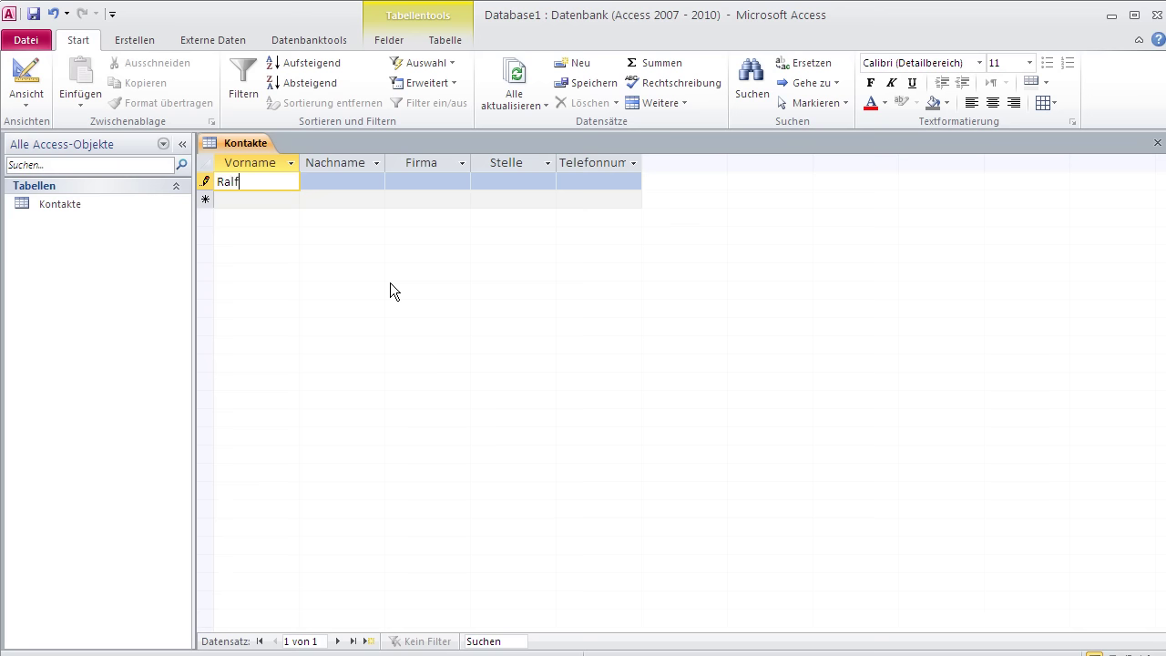
key(Tab)
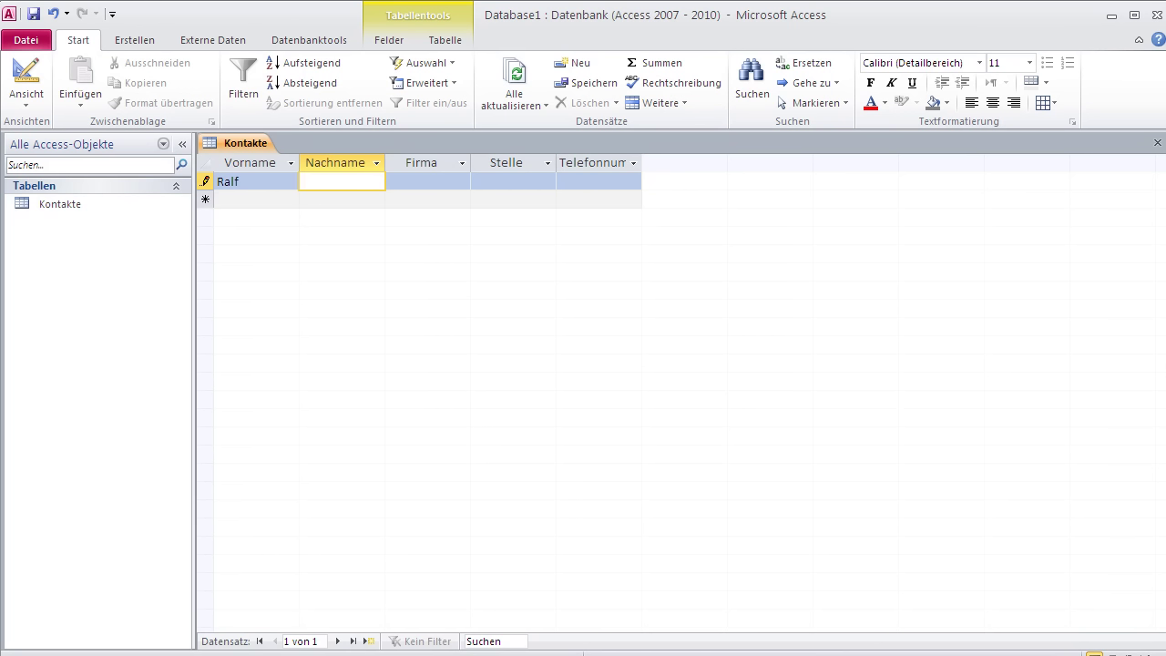
text(Schmitt)
key(Tab)
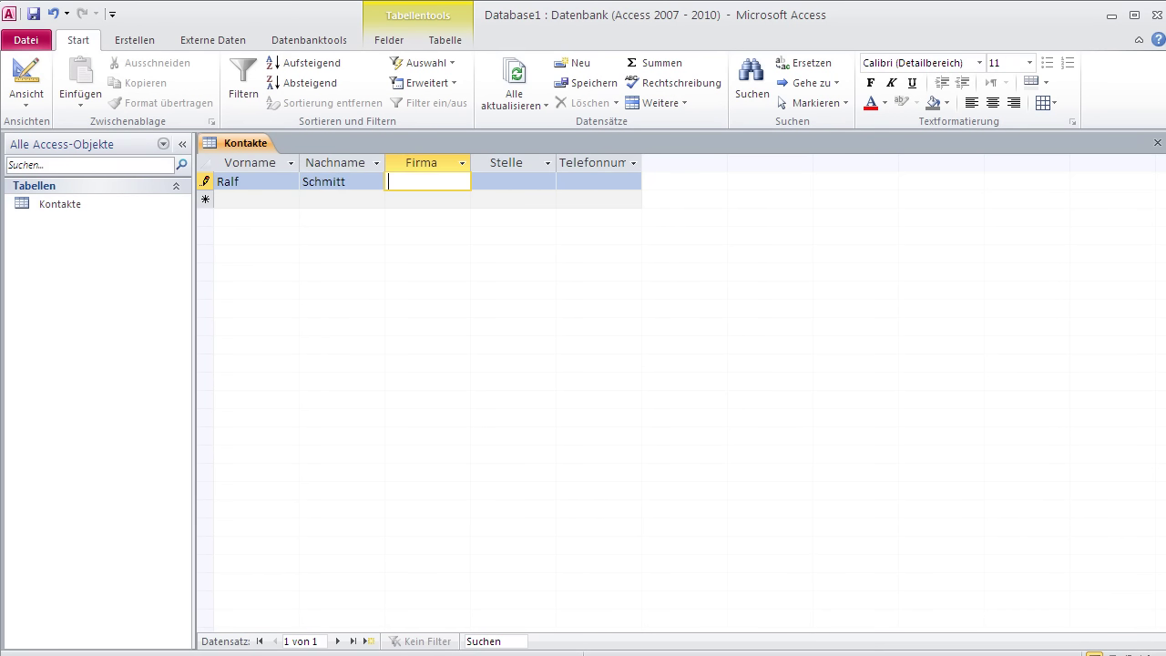
text(ABCD GmbH)
key(Tab)
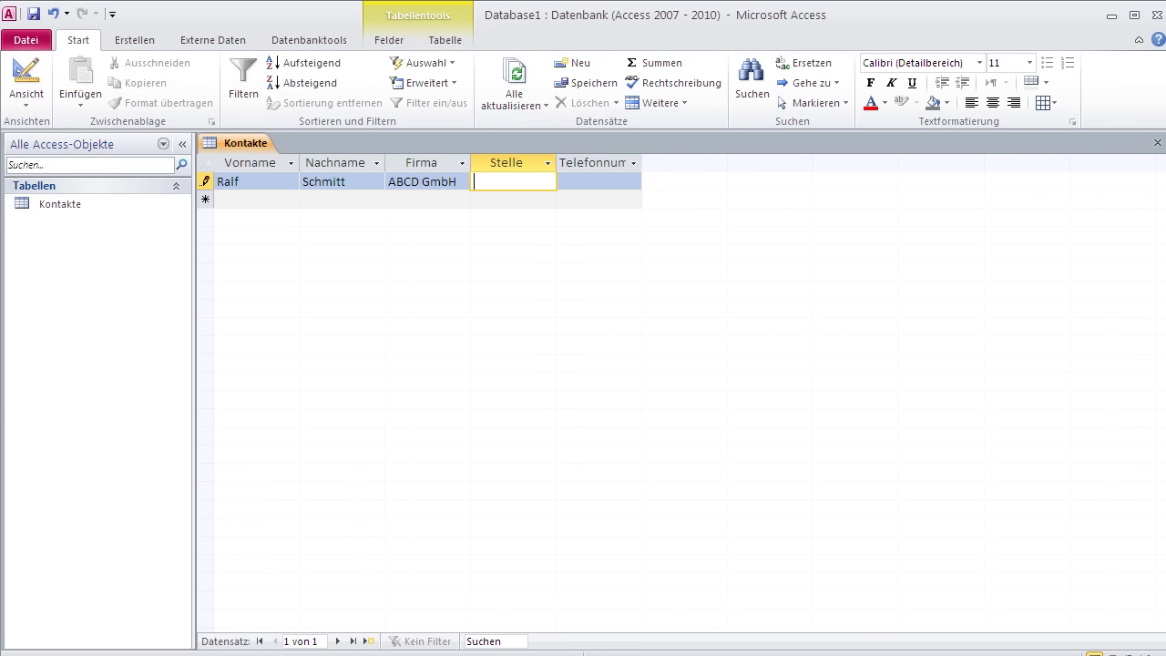
text(Gecsh)
text(äftsfü)
text(hrer)
key(Tab)
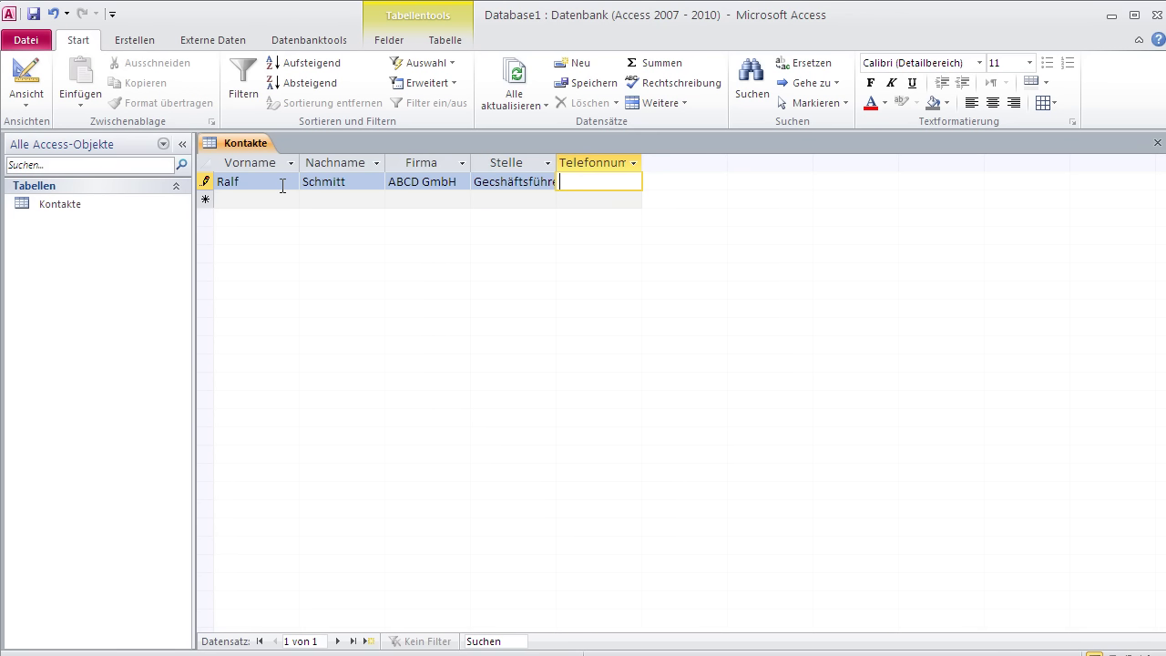
text(123 456)
key(Tab)
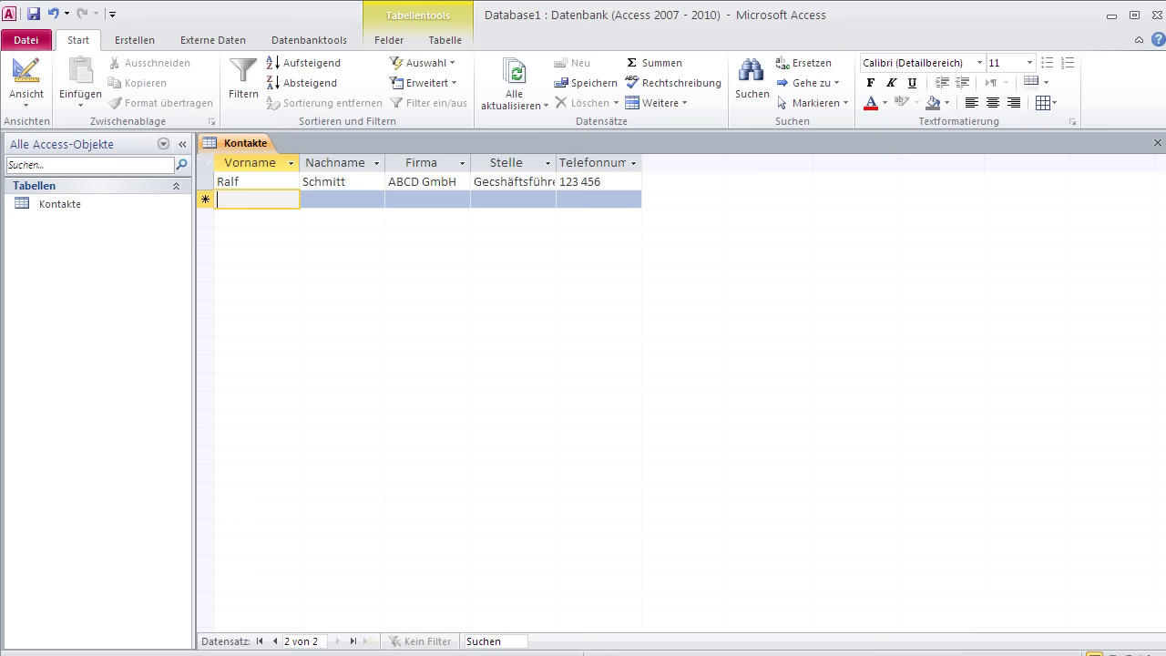
Paste the four prepared contact records into the Kontakte datasheet
key(ctrl+v)
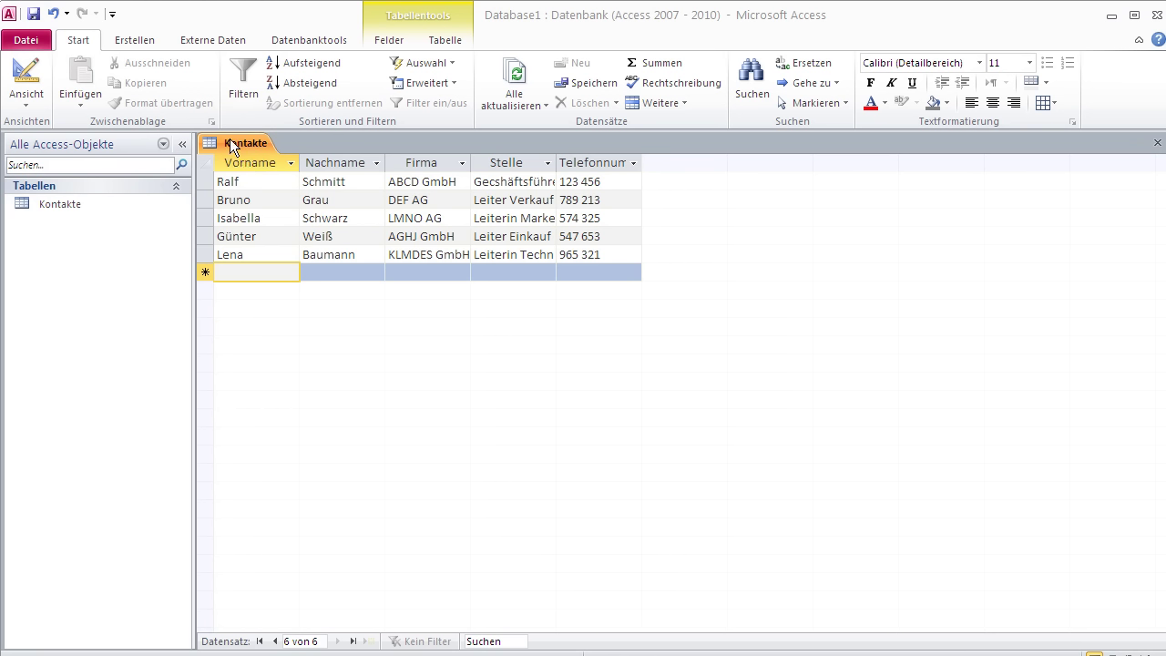
Save the database under the name 'Erstes Beispiel' with Datenbank speichern als
click(33, 15)
click(25, 42)
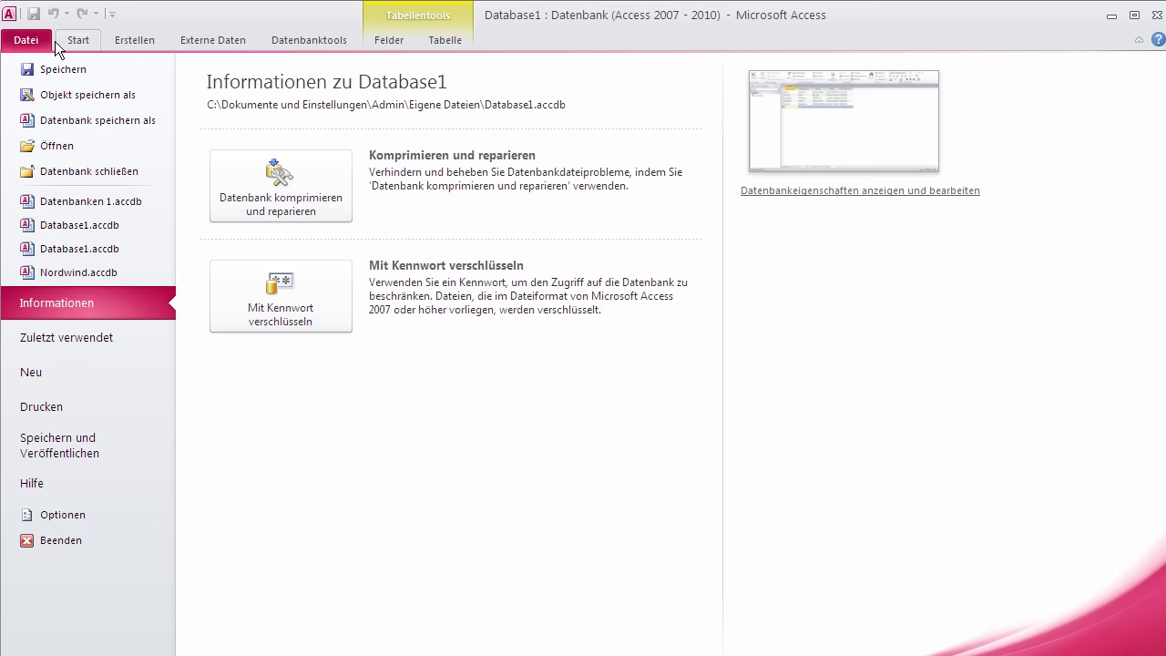
click(101, 118)
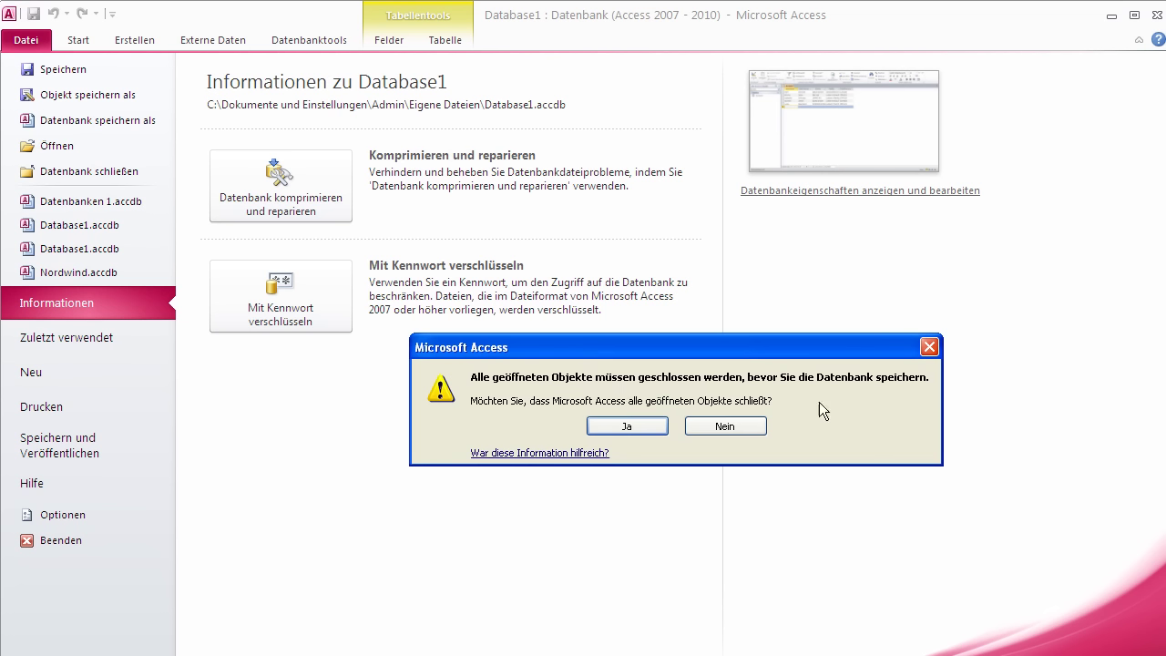
click(640, 423)
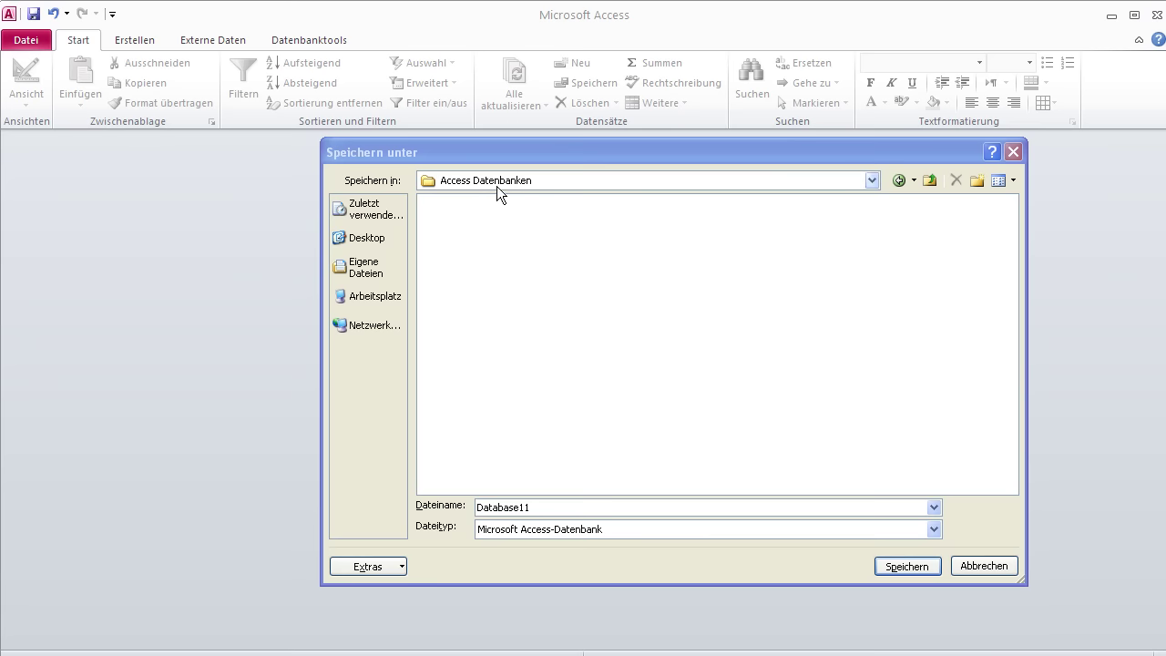
drag(552, 507, 474, 508)
text(E)
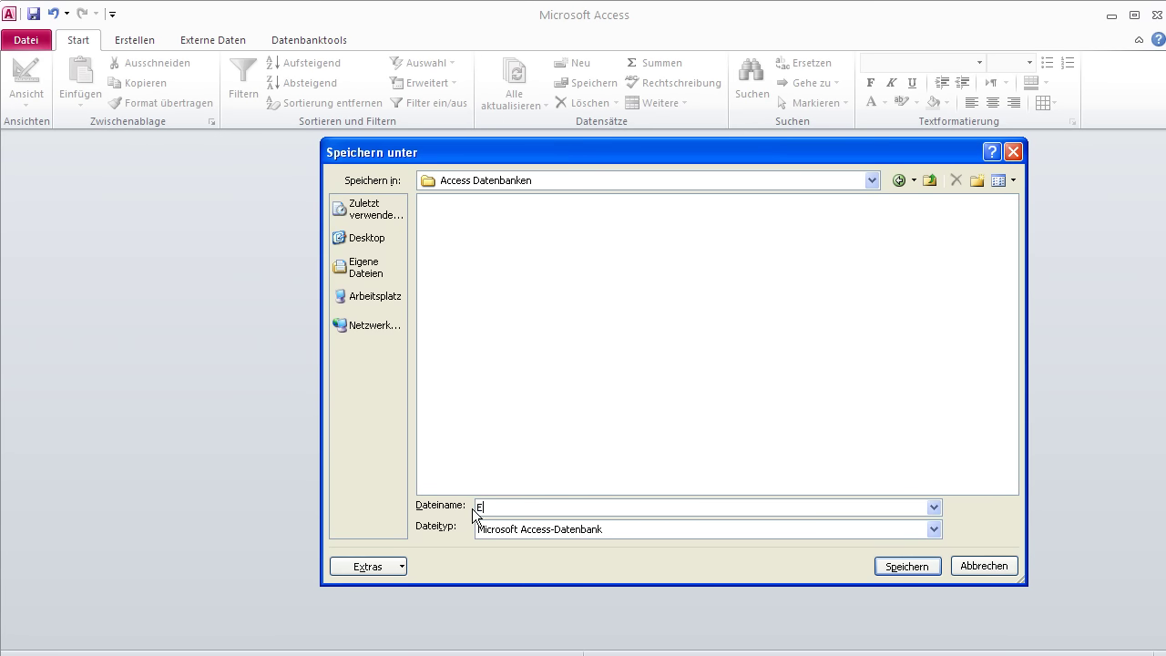
text(rstes Beispiel)
click(917, 569)
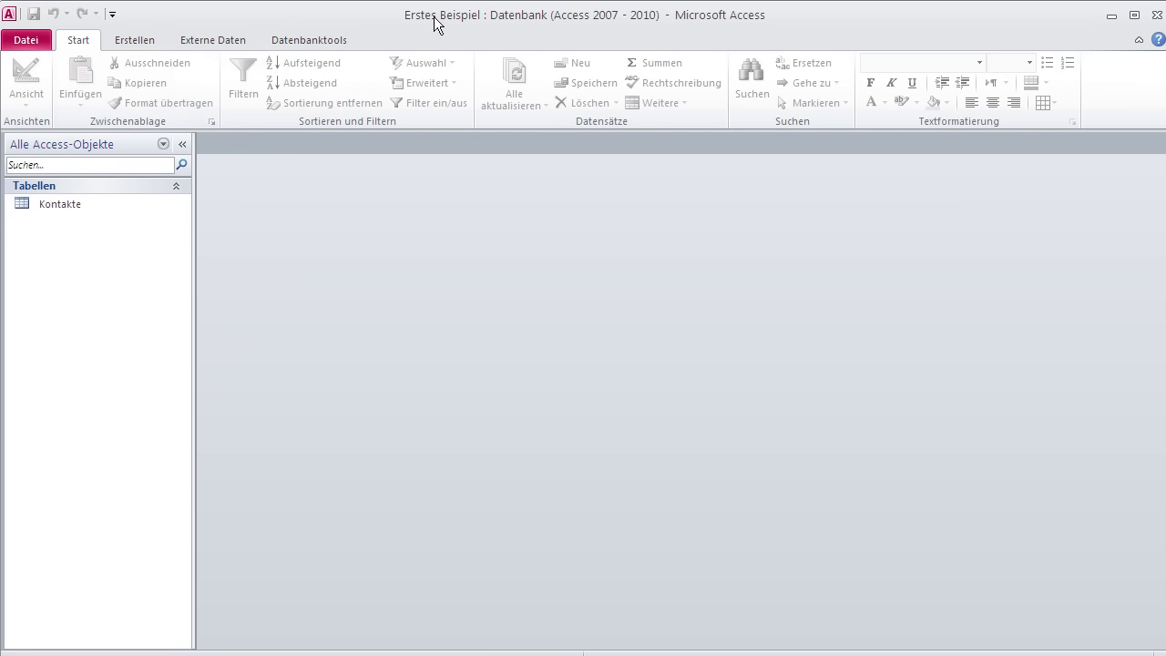
Select the Kontakte table and show the Erstellen ribbon tab
click(65, 206)
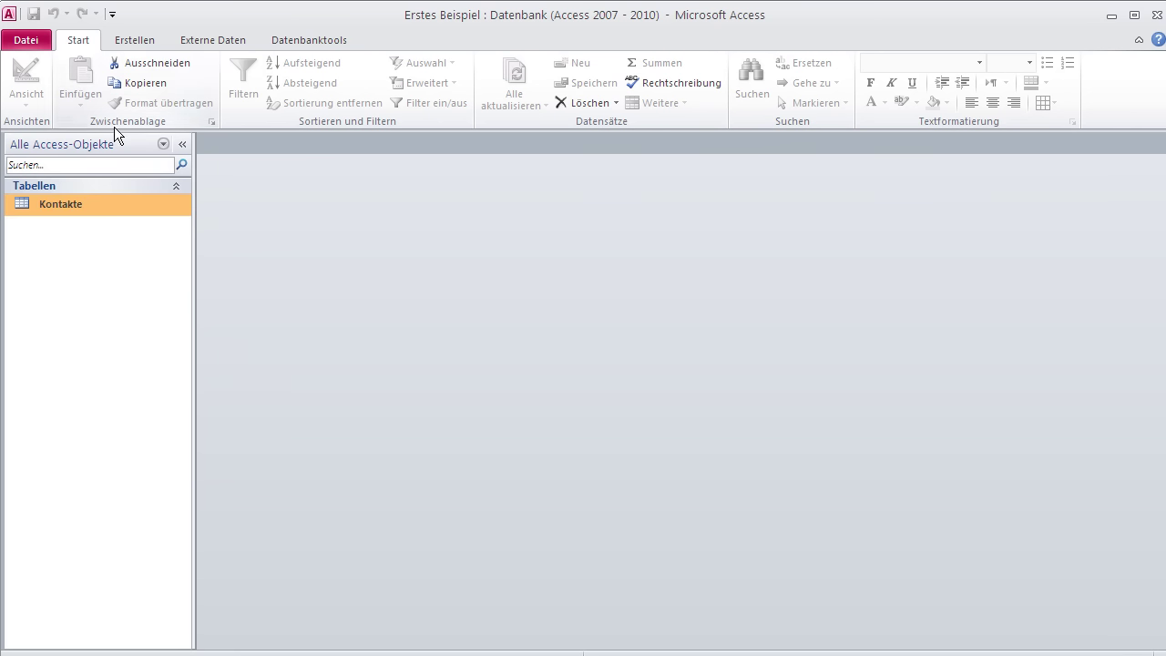
click(130, 39)
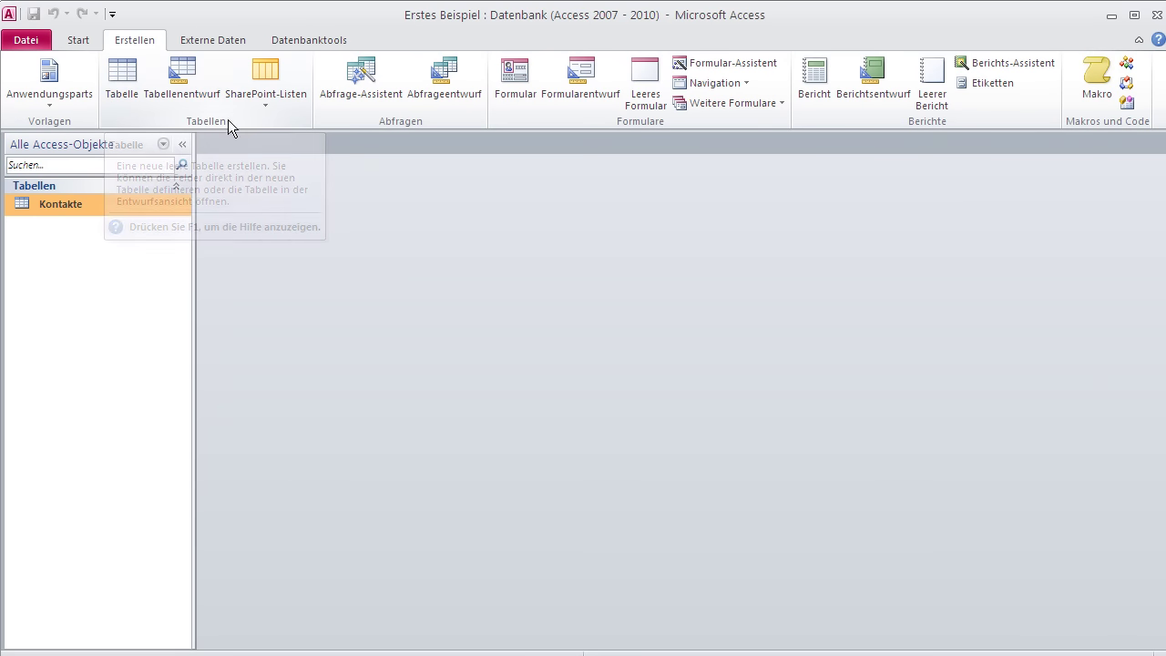
Start an Abfrageentwurf and add the Kontakte table from Tabelle anzeigen
click(443, 82)
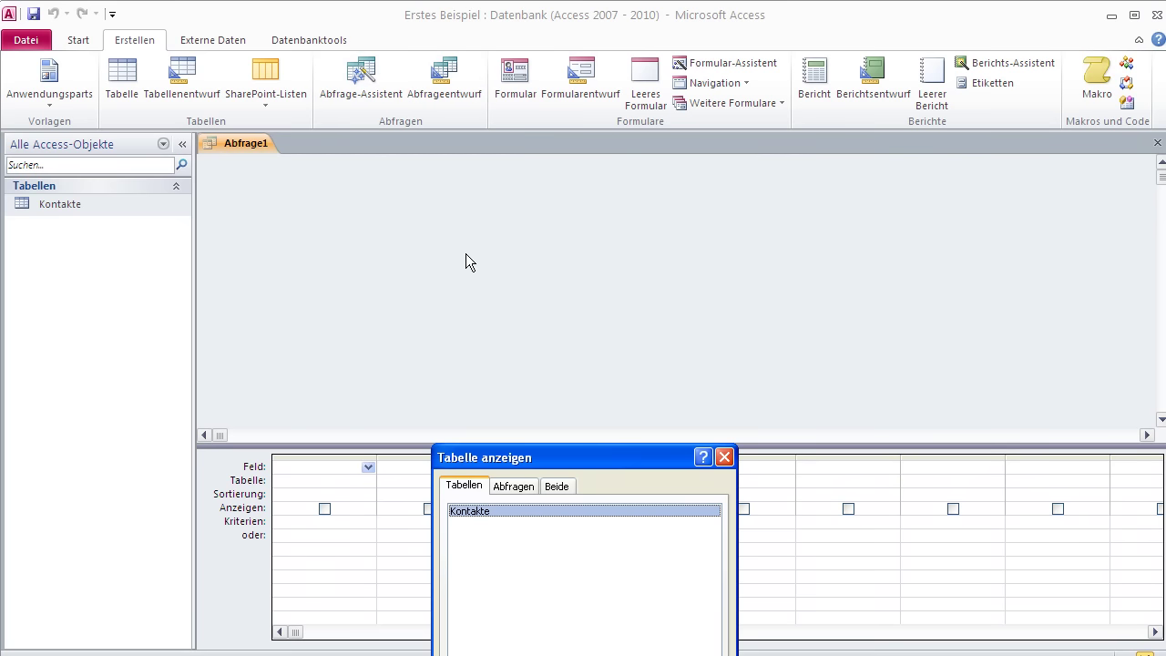
drag(561, 458, 599, 280)
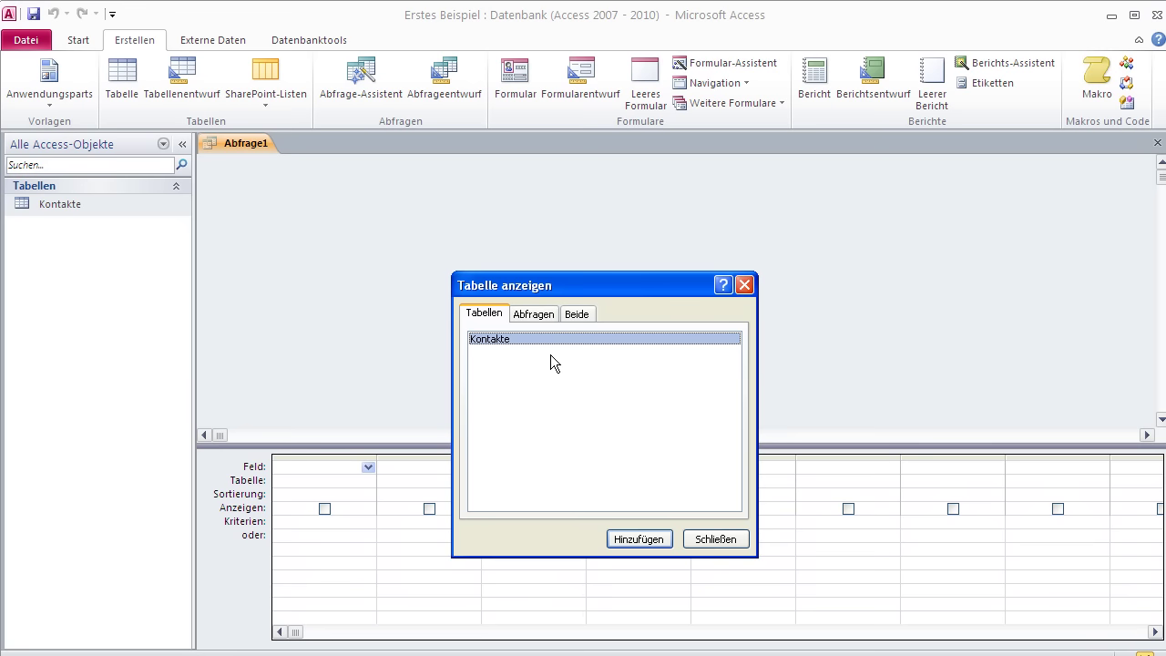
drag(555, 285, 545, 272)
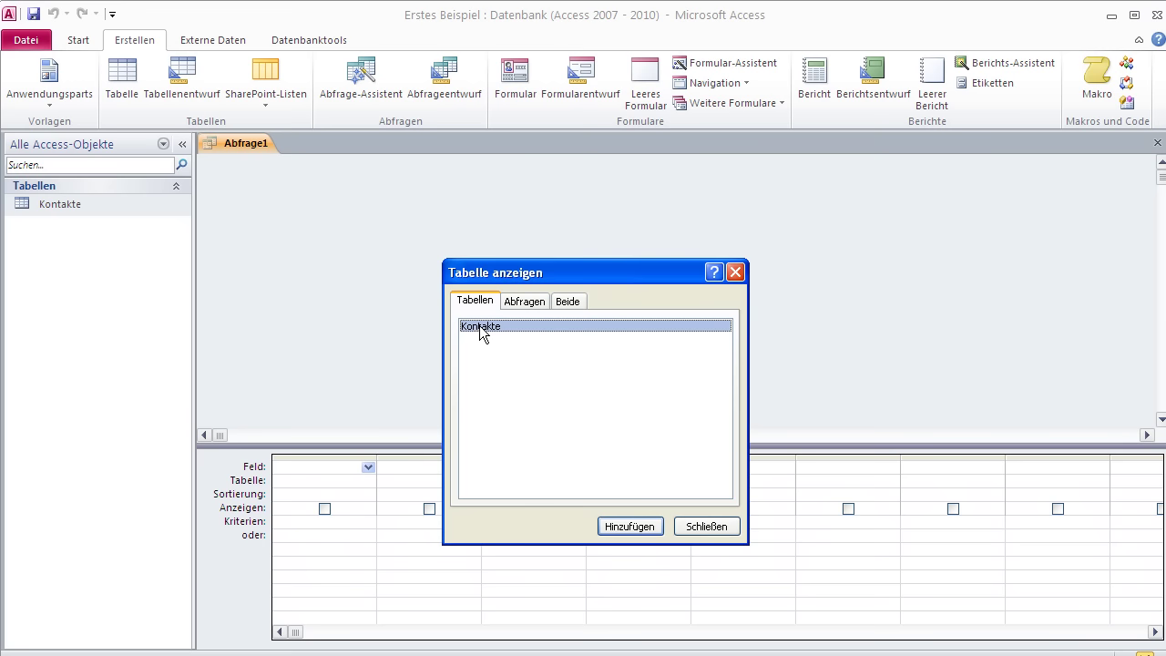
click(633, 530)
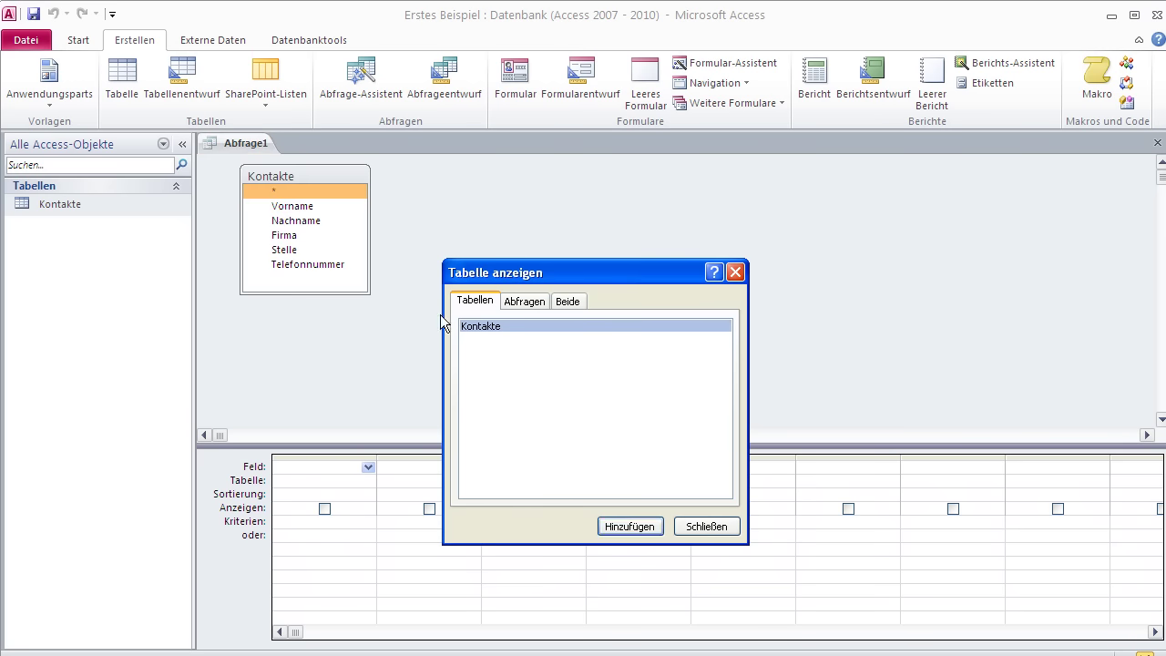
click(713, 527)
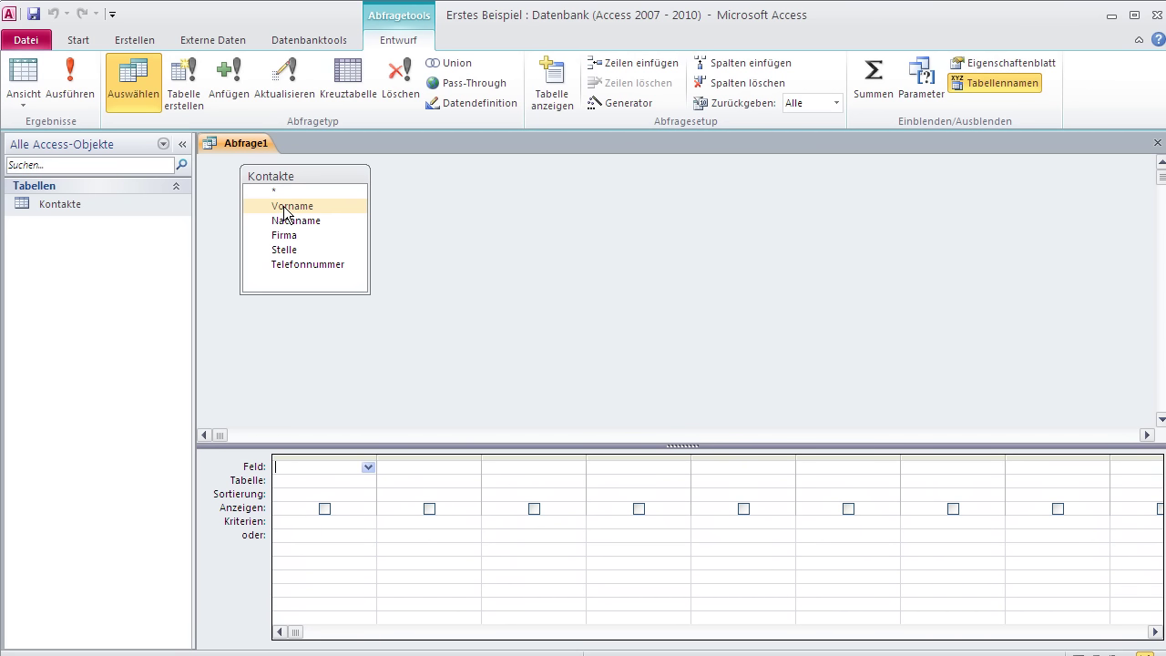
Put Vorname and Nachname into the query grid and sort Nachname Aufsteigend
drag(284, 211, 310, 510)
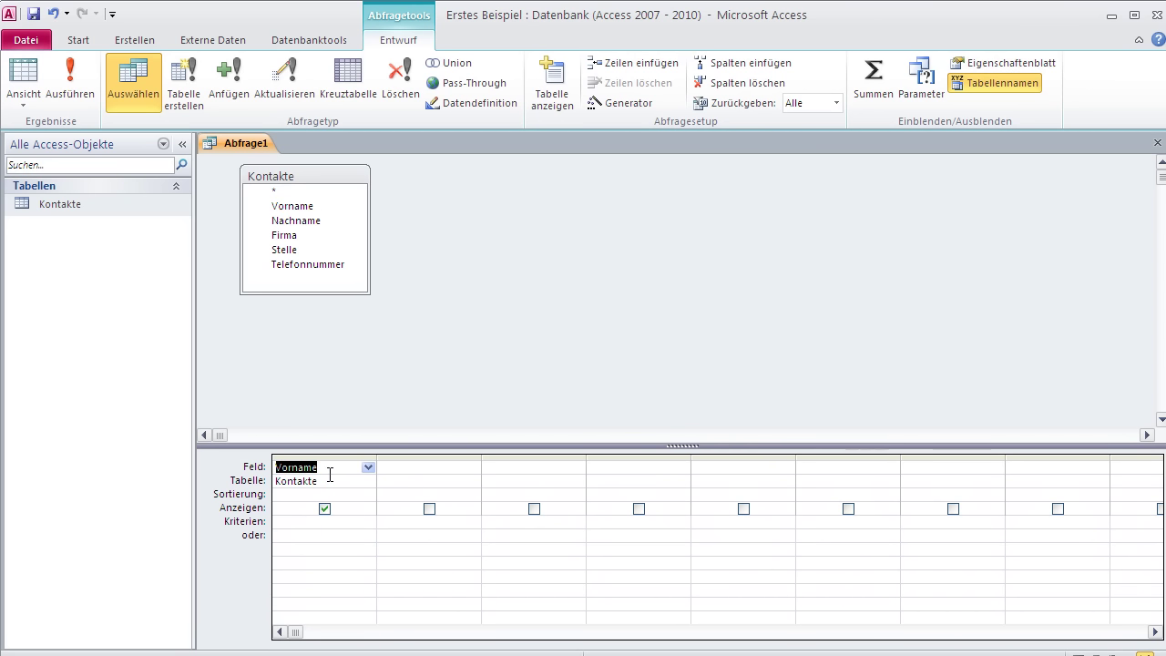
drag(314, 222, 451, 493)
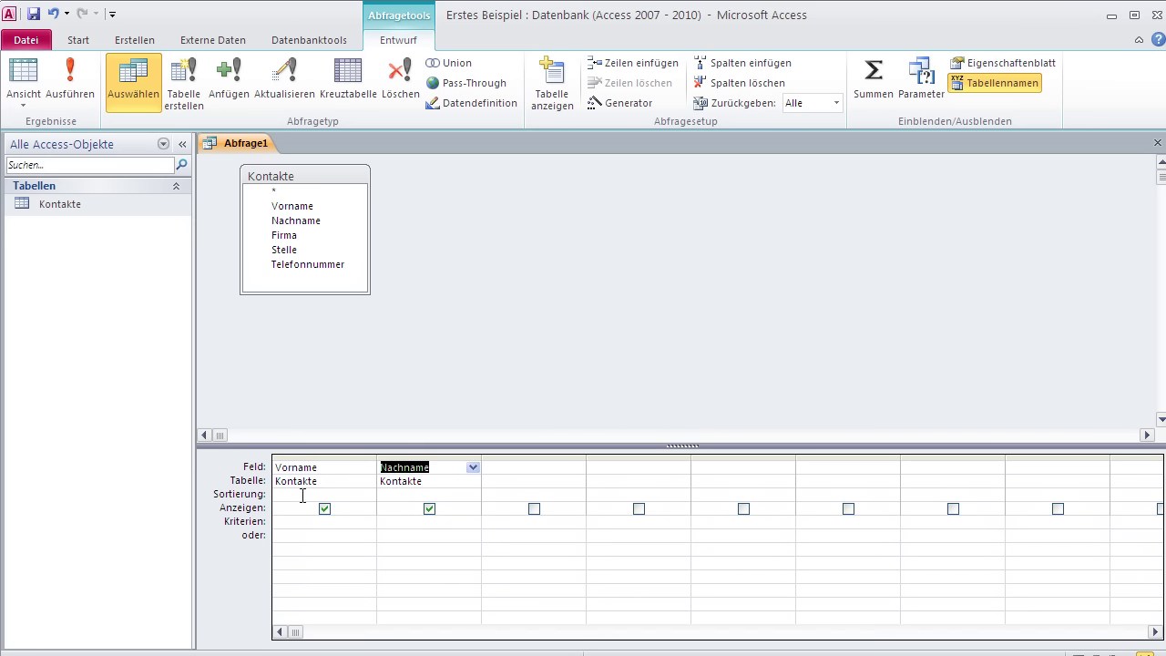
click(440, 494)
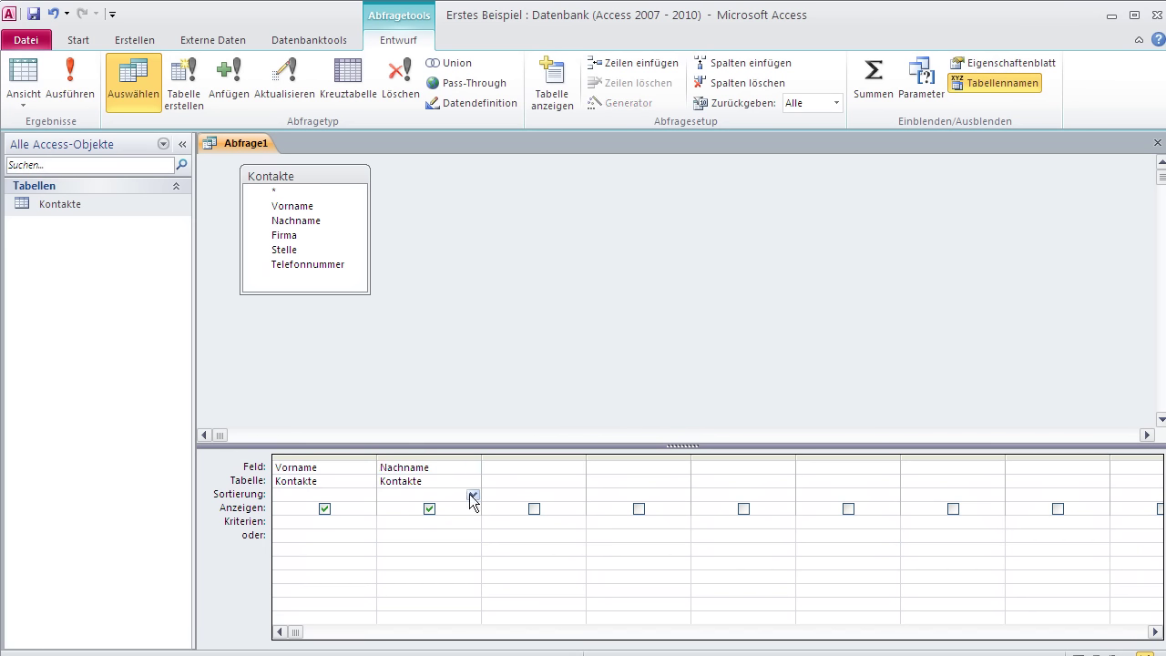
click(472, 495)
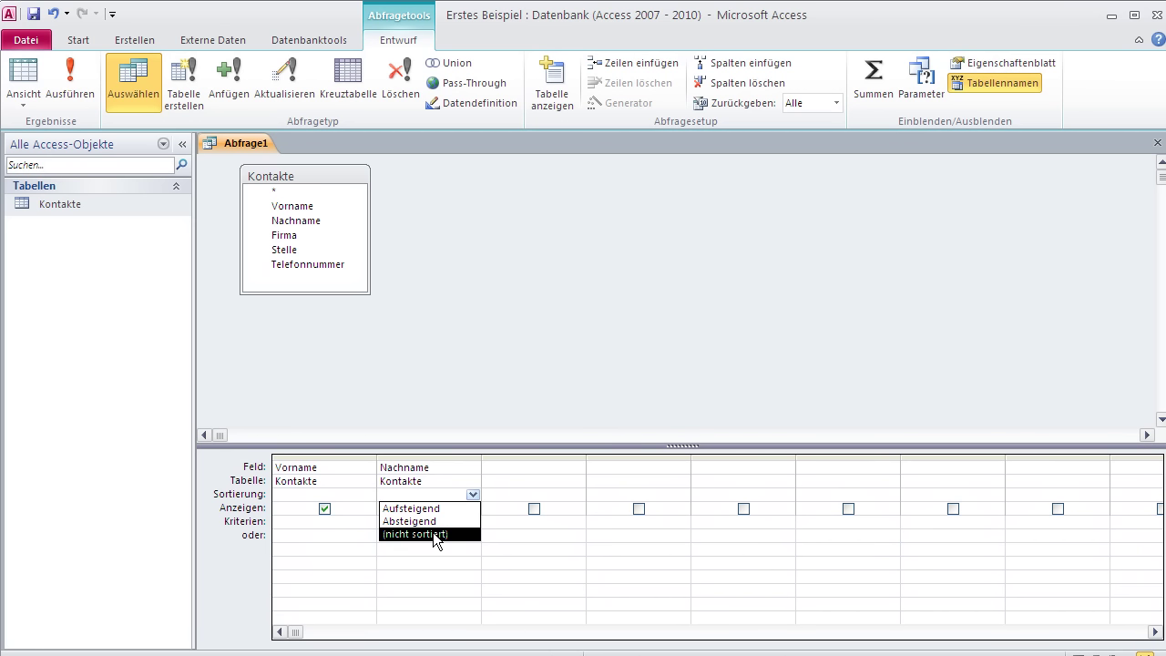
click(428, 508)
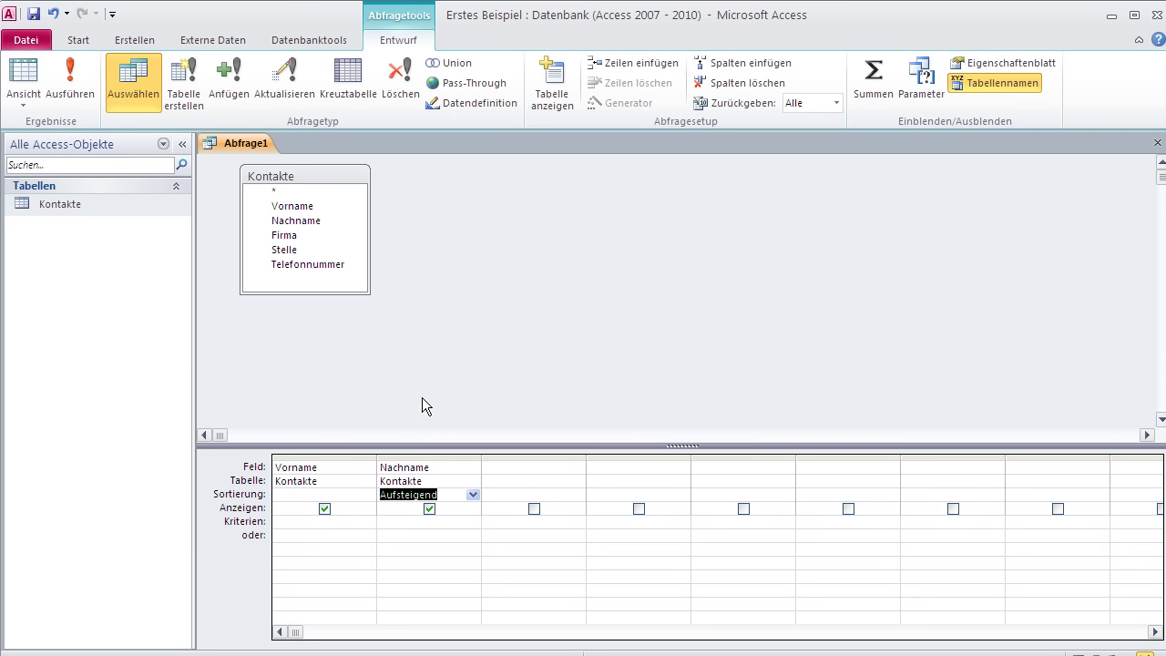
Run the query to show the results, then save it as 'Vor-Nachnamen'
click(23, 78)
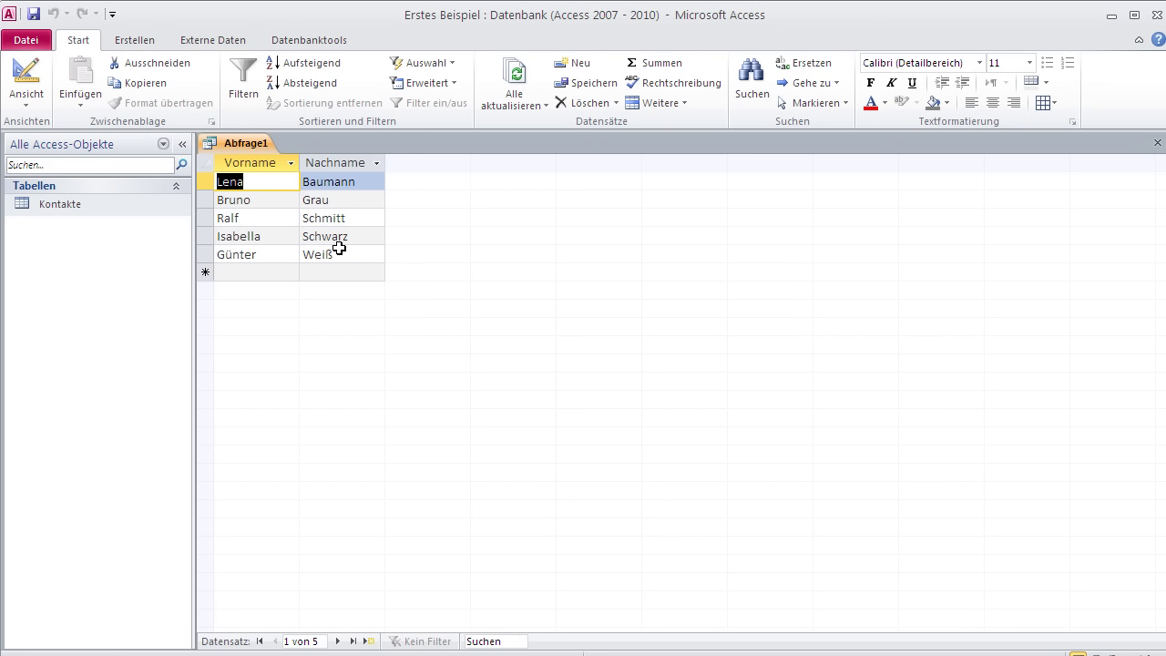
click(33, 15)
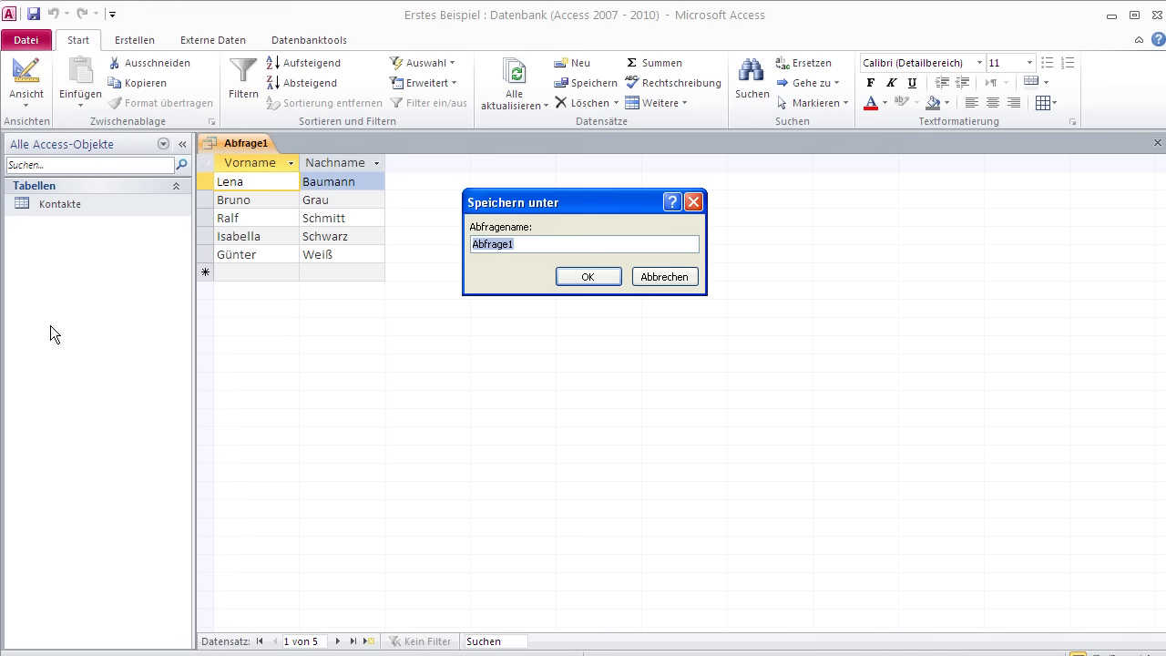
text(Vor-Nachnamen)
click(593, 277)
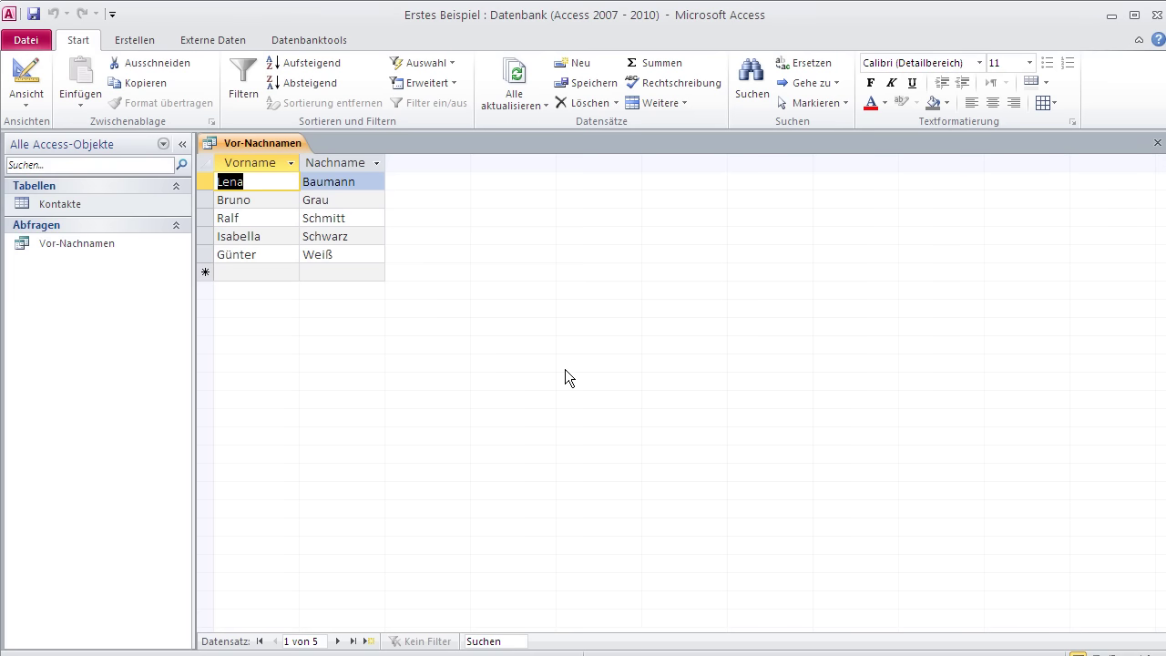
click(137, 41)
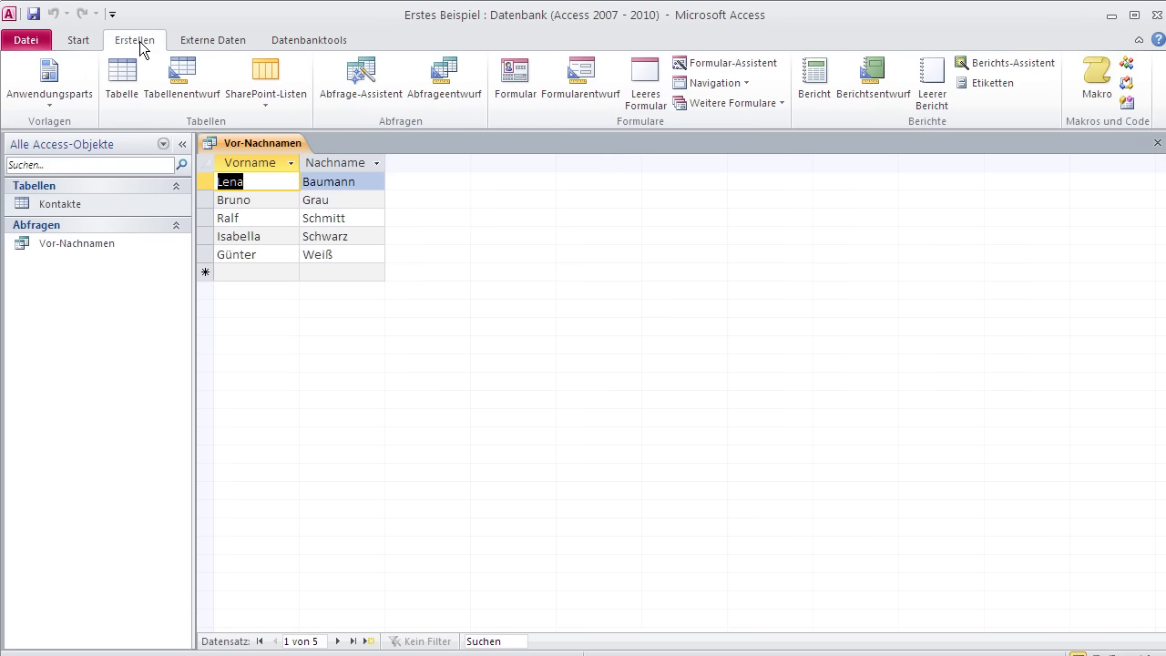
Start a new query design on the Kontakte table with the Firma and Telefonnummer fields
click(444, 88)
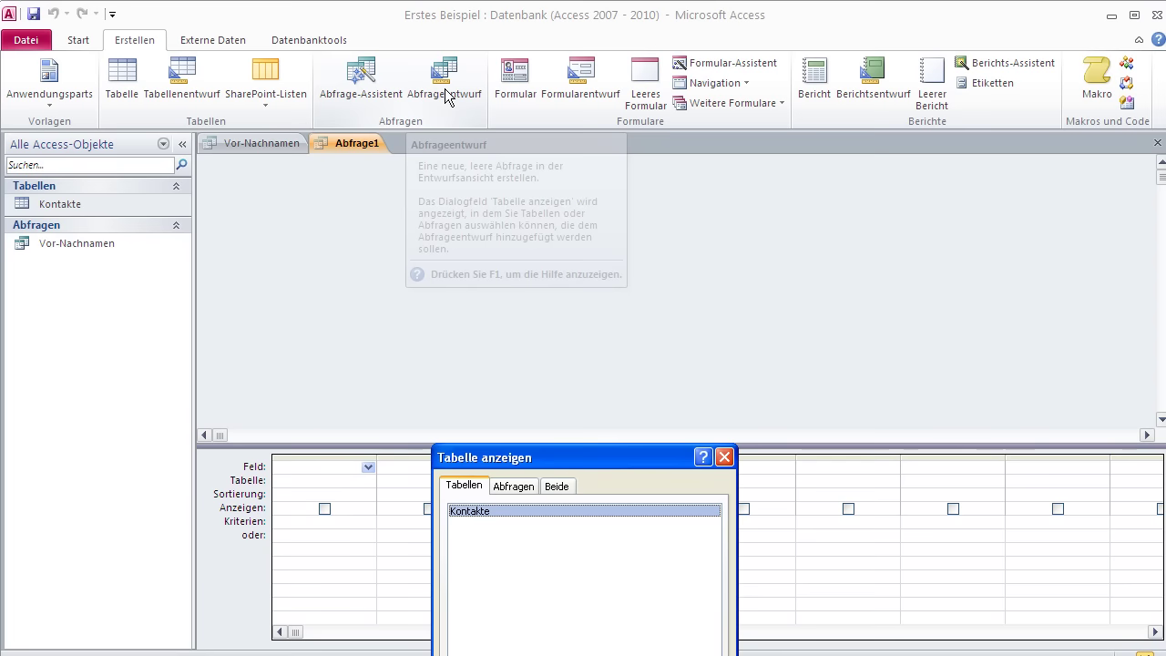
drag(566, 362, 578, 297)
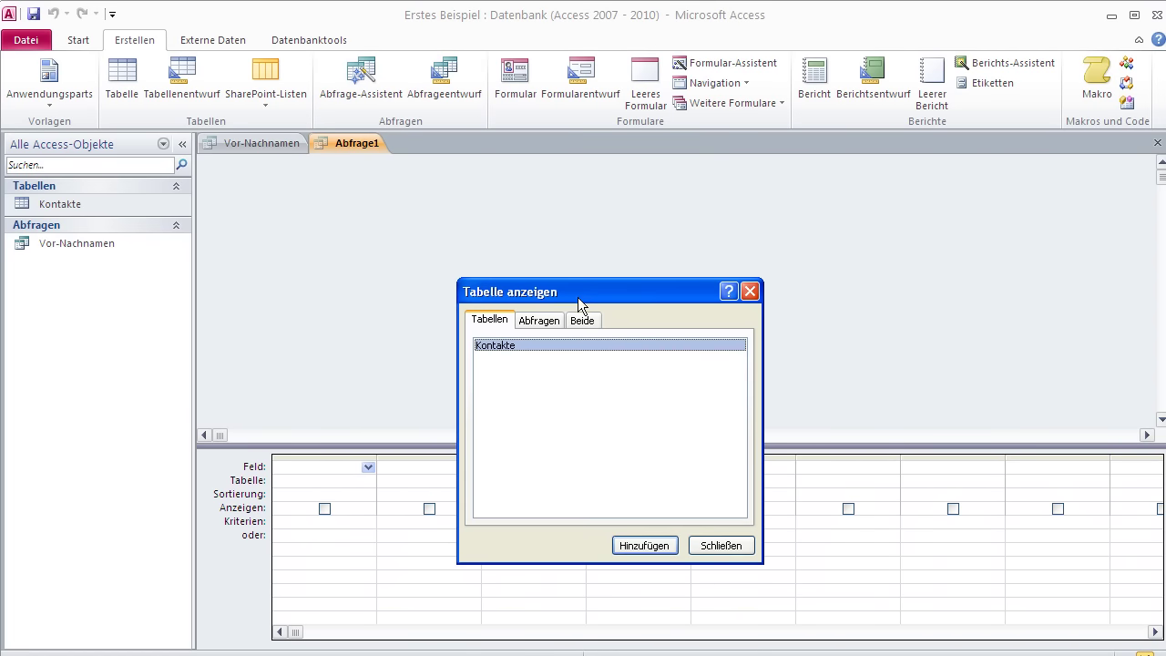
double_click(502, 344)
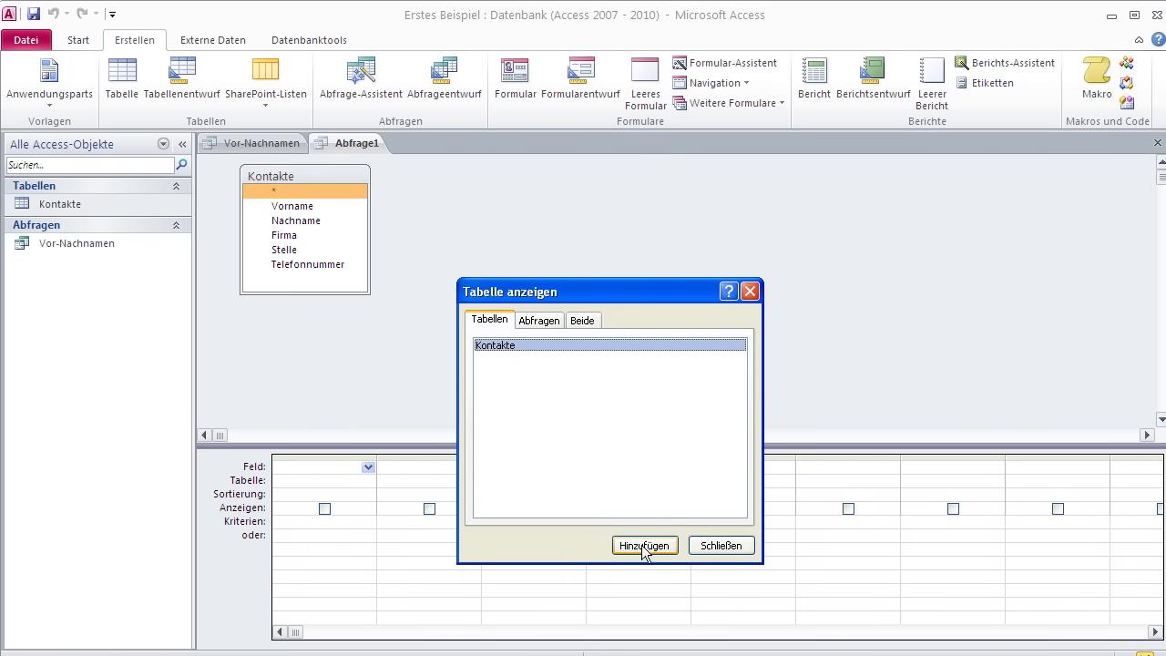
click(710, 547)
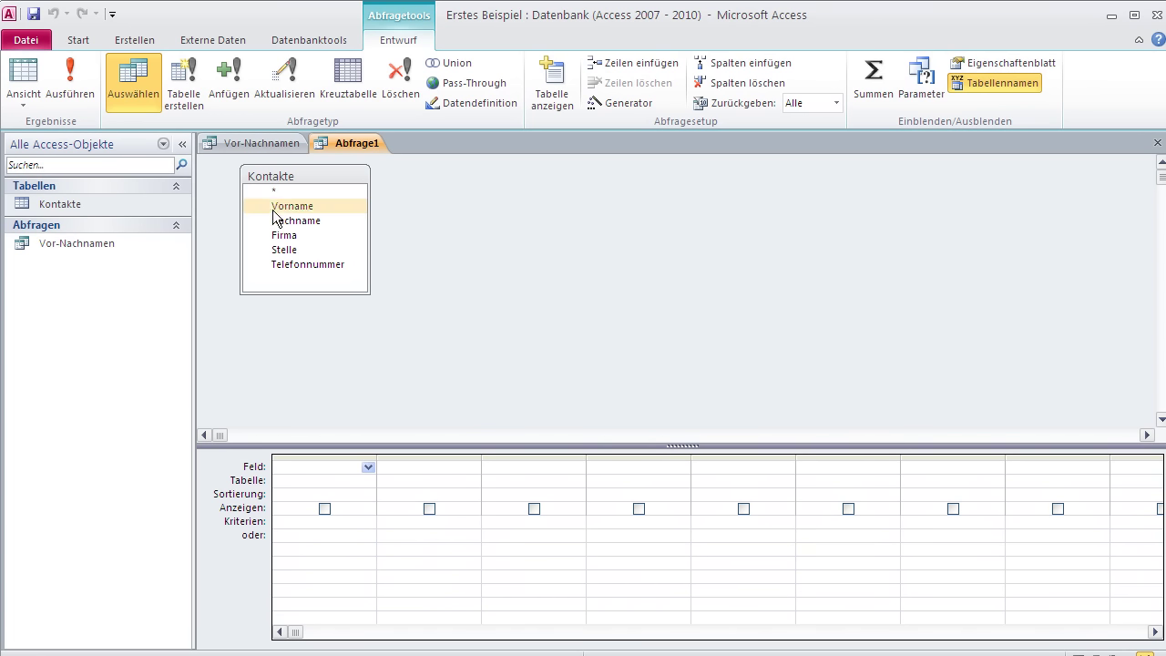
double_click(287, 237)
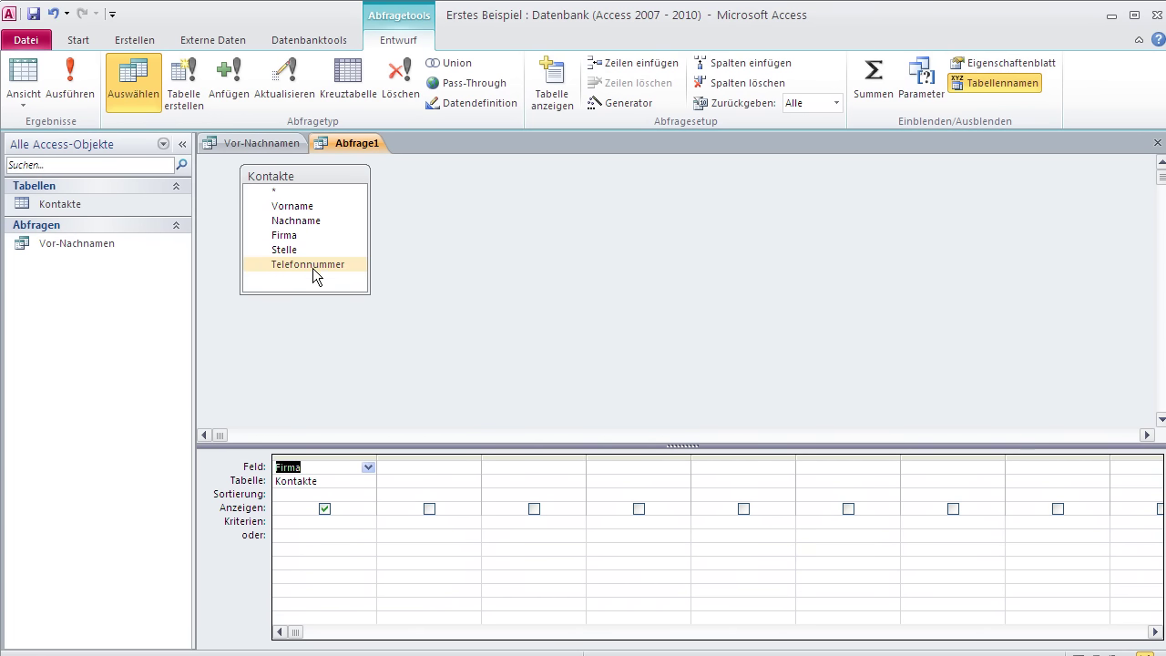
double_click(306, 261)
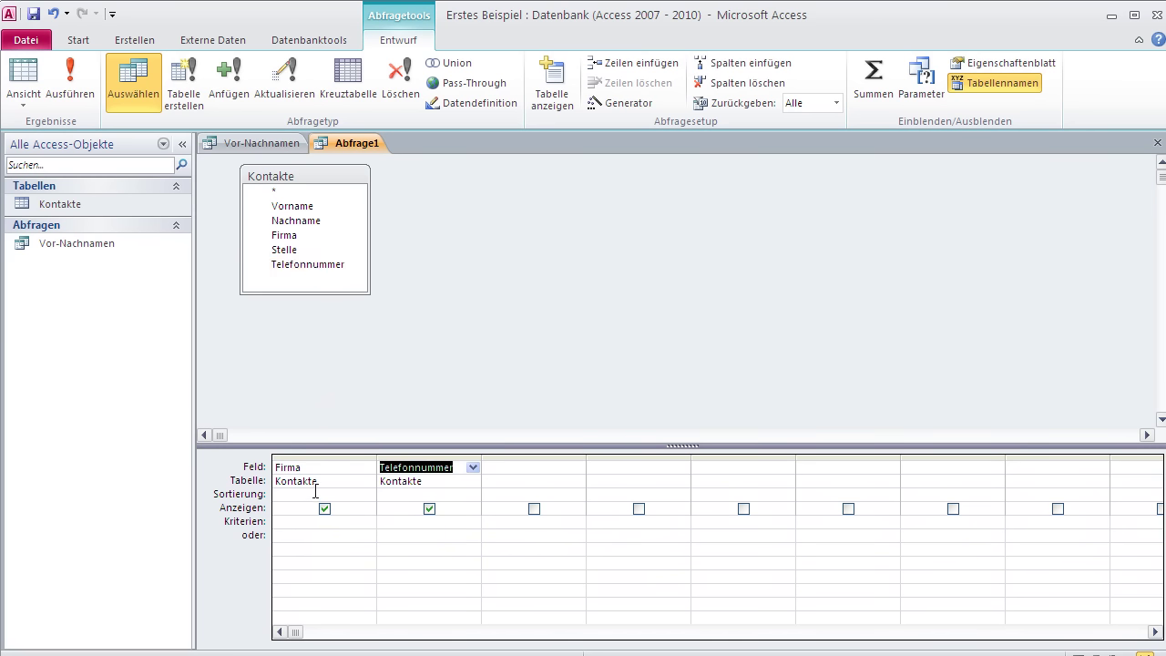
Sort the query ascending by Firma and run it to view the results
click(372, 495)
click(368, 495)
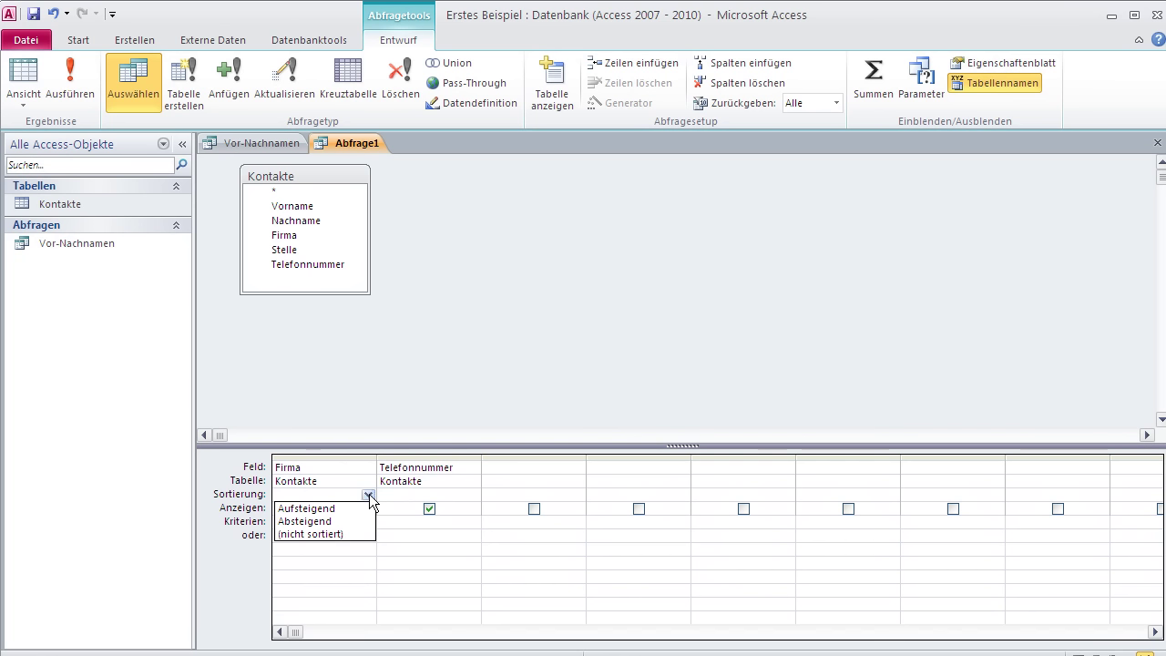
click(359, 506)
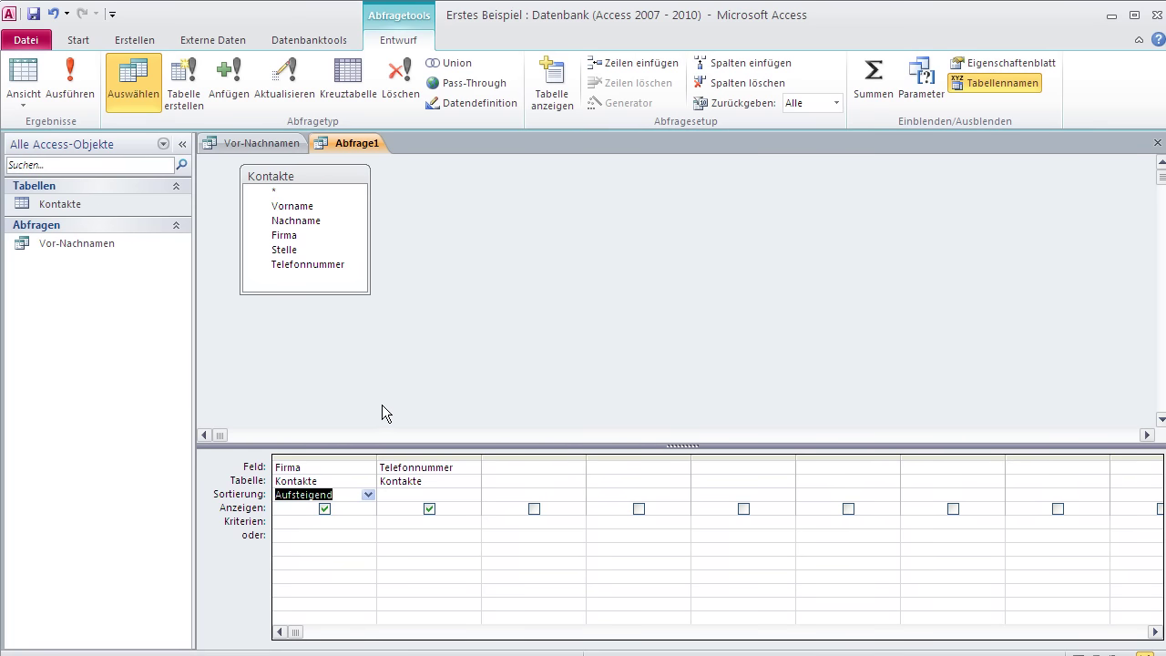
click(25, 78)
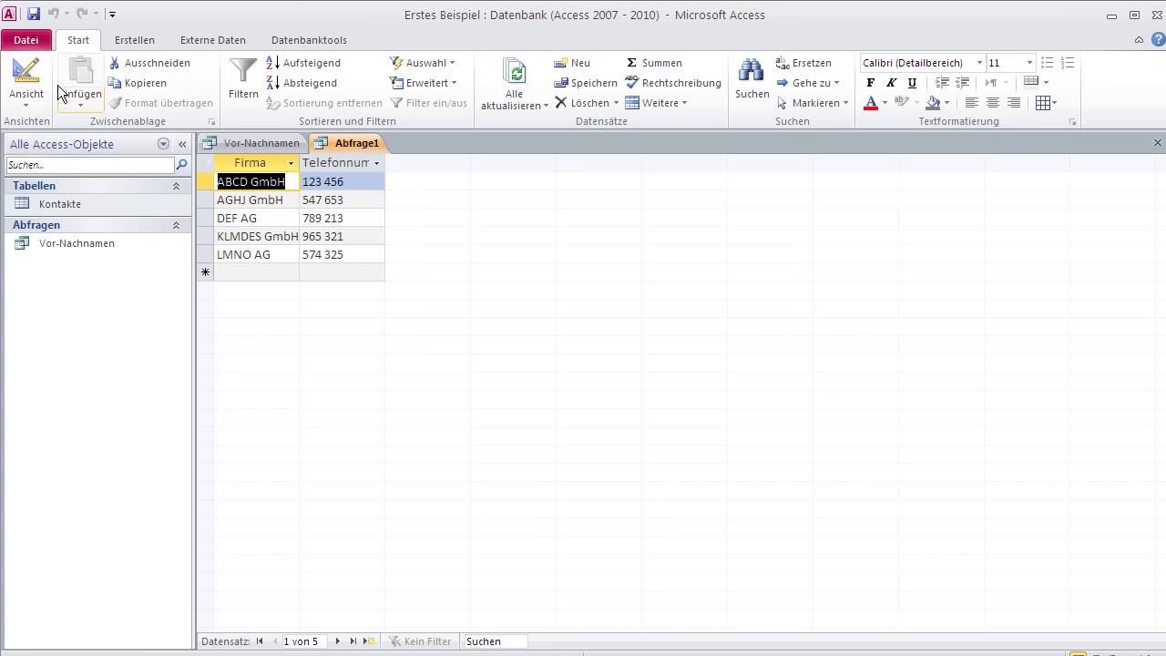
click(24, 89)
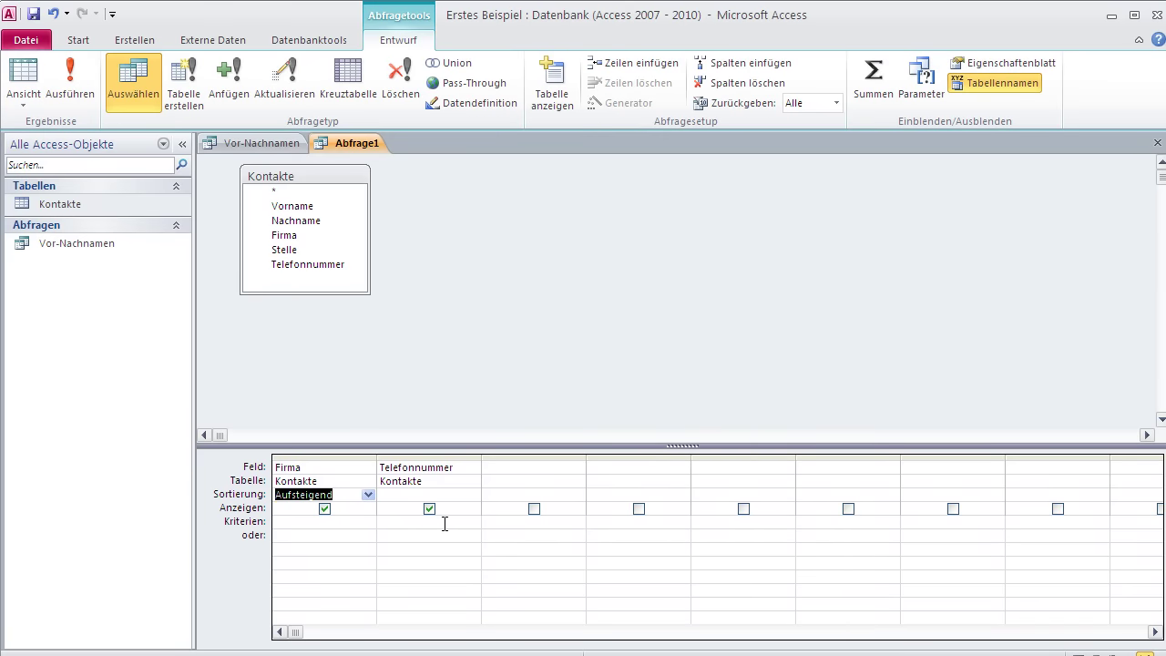
click(18, 88)
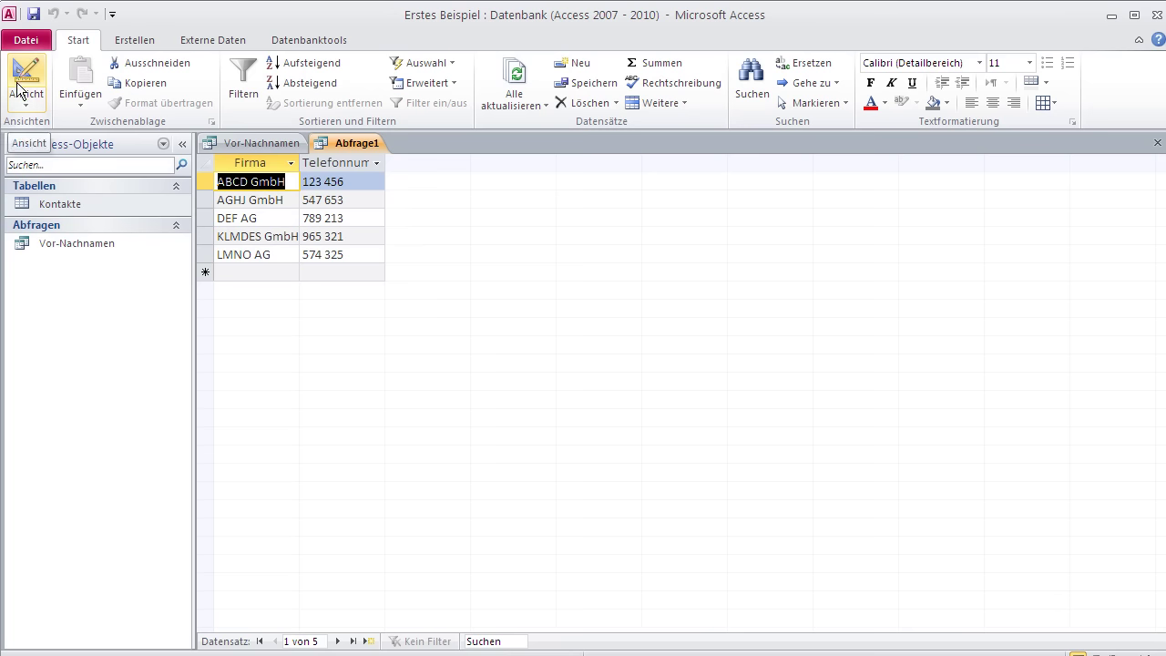
Save the company-phone query under the name 'Firmen-Tel'
click(33, 14)
text(F)
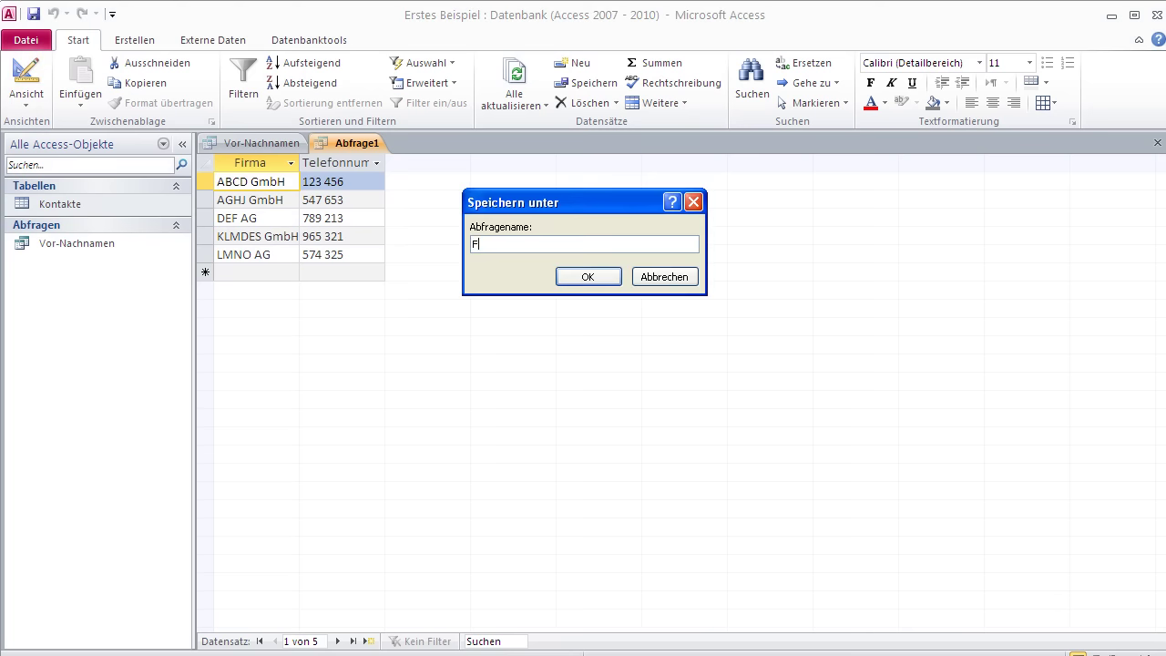
text(irmen-Tel)
click(564, 282)
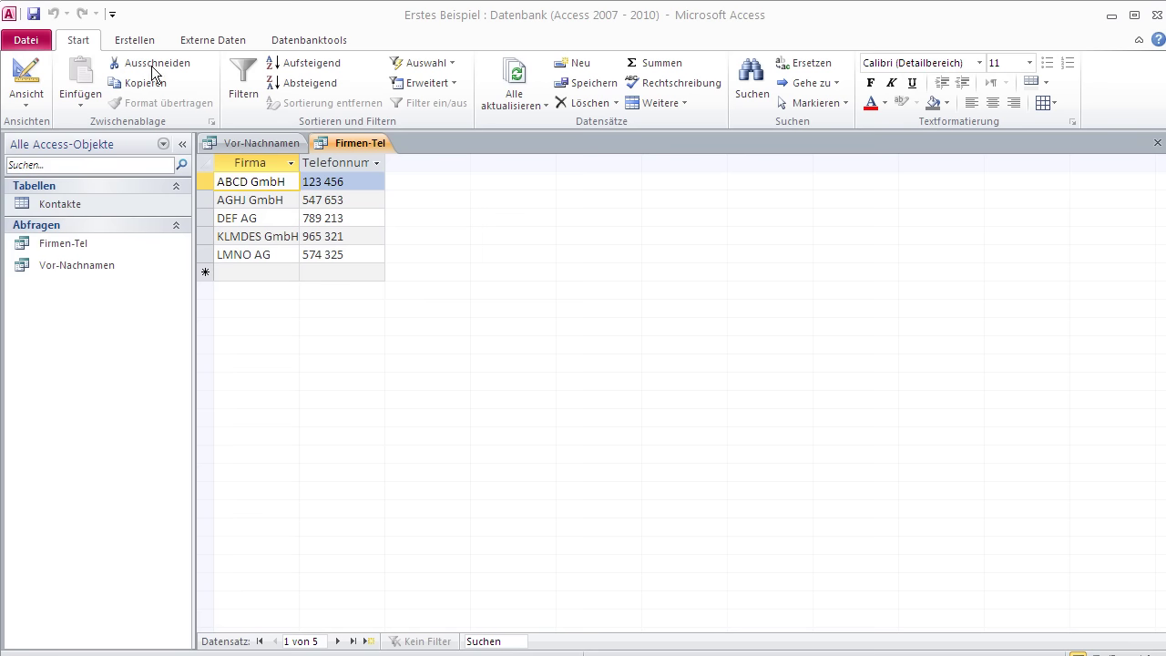
key(F2)
Launch the Formular-Assistent from the Erstellen ribbon
click(135, 41)
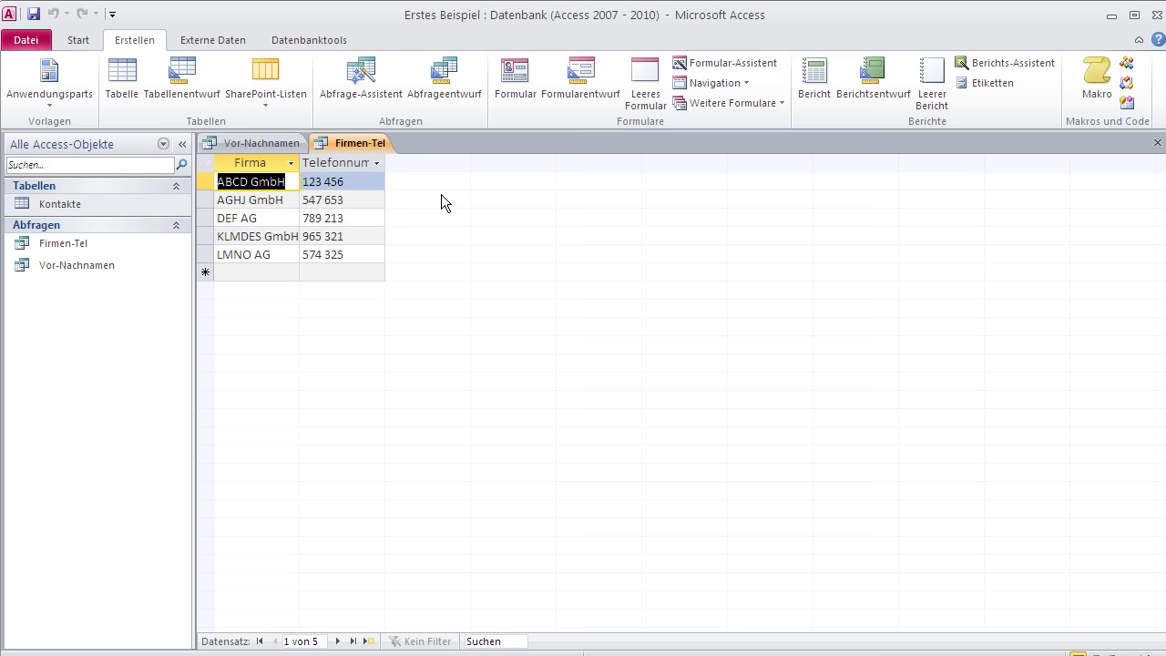
click(730, 61)
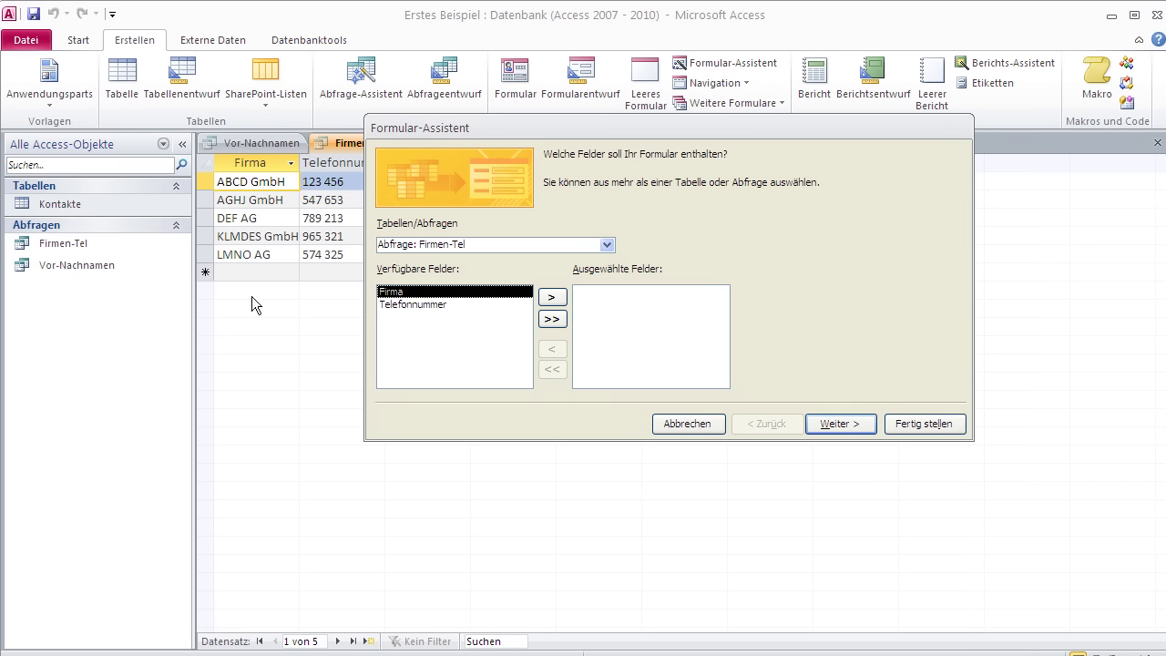
Base the new form on the Kontakte table and include all of its fields
click(606, 244)
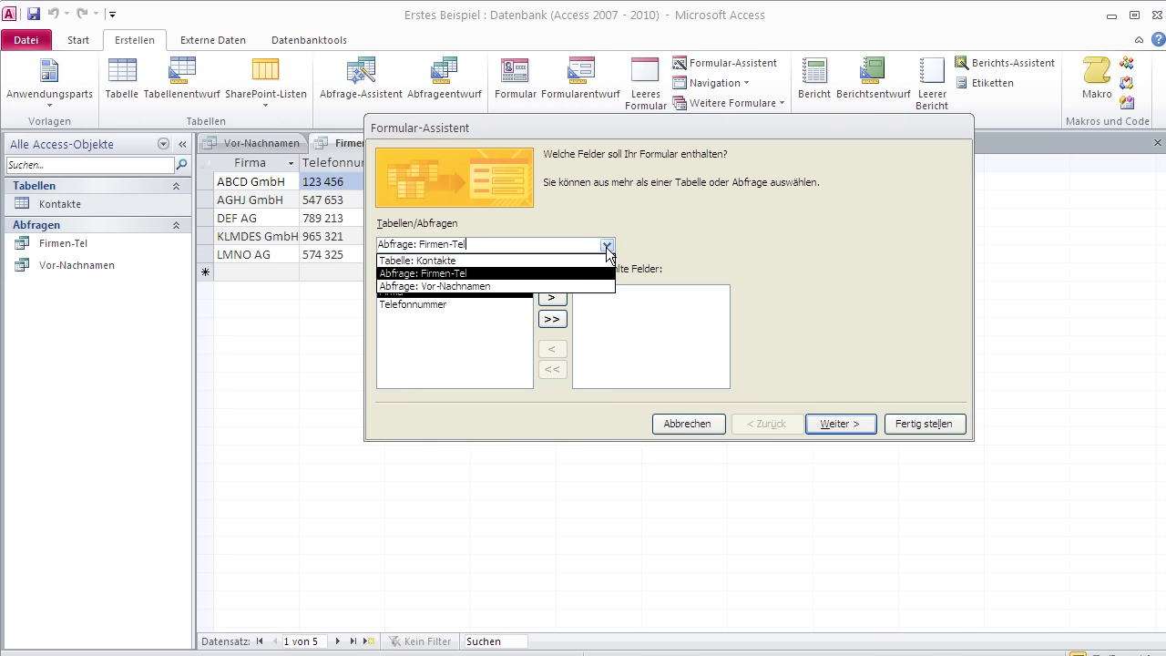
click(476, 256)
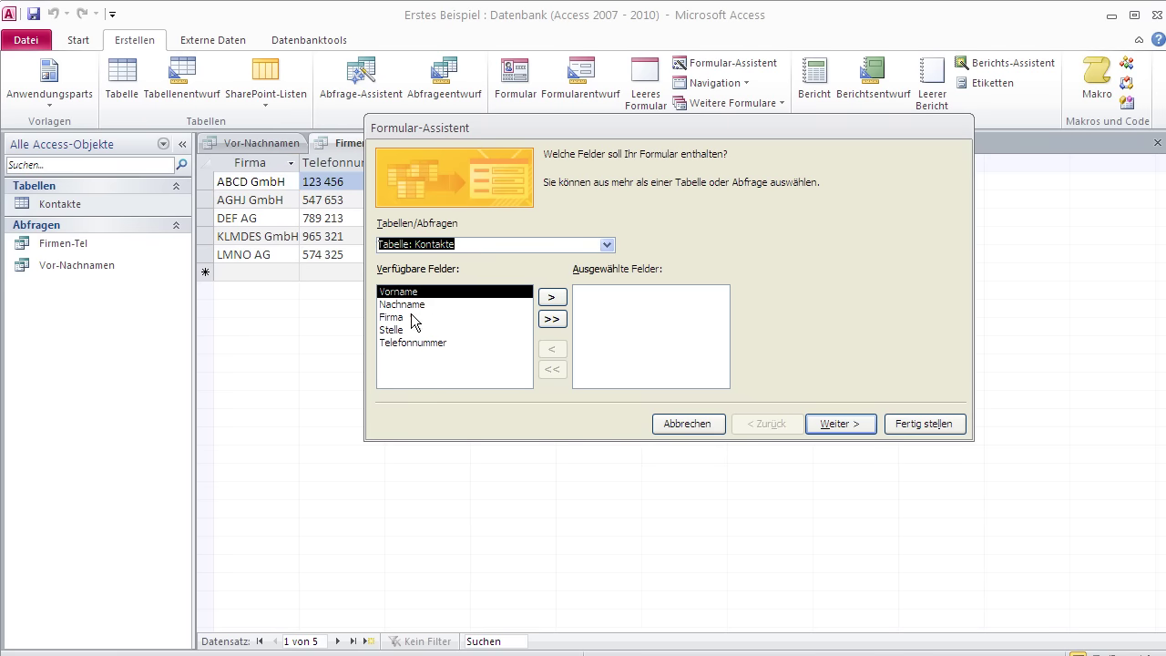
click(552, 297)
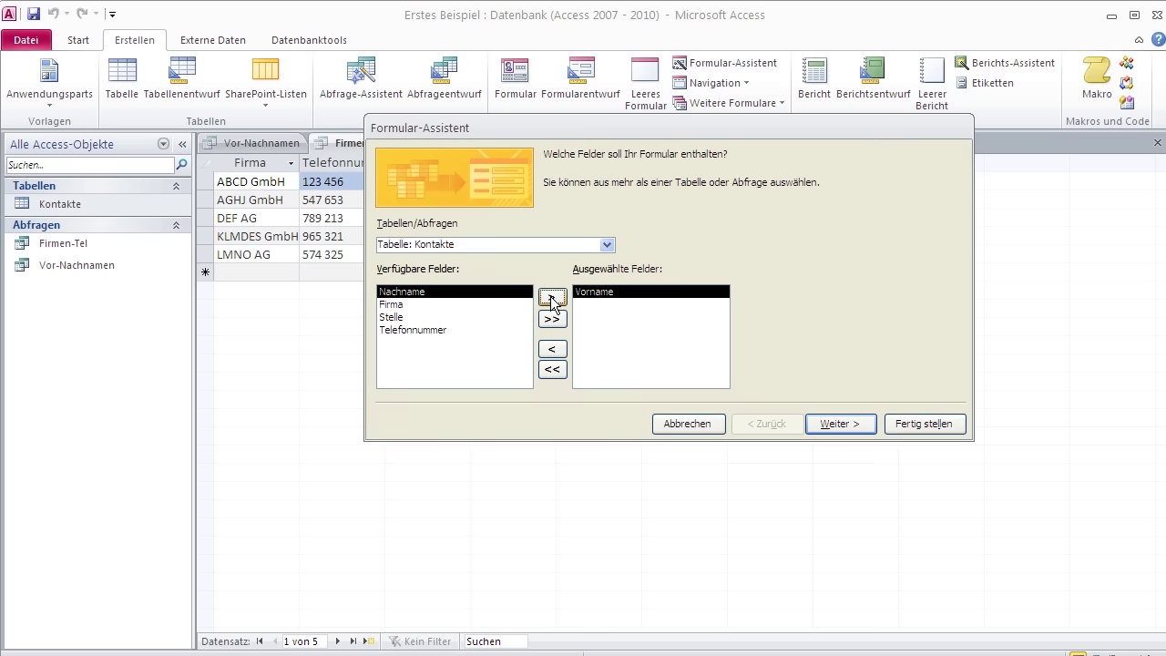
click(552, 298)
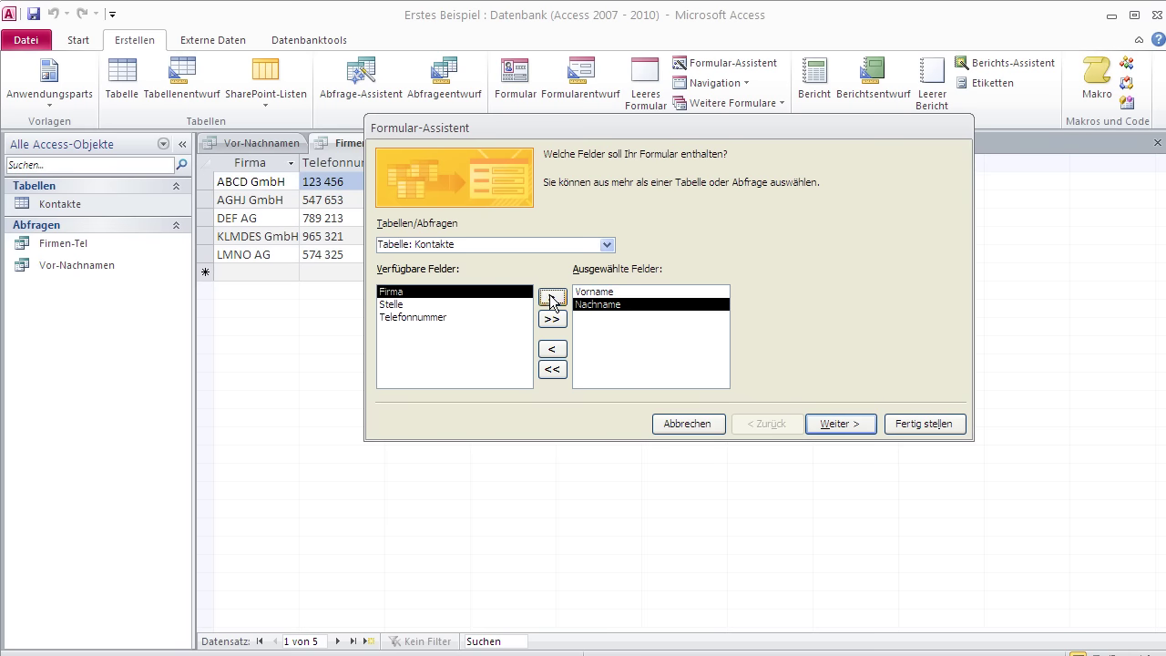
click(553, 354)
click(553, 354)
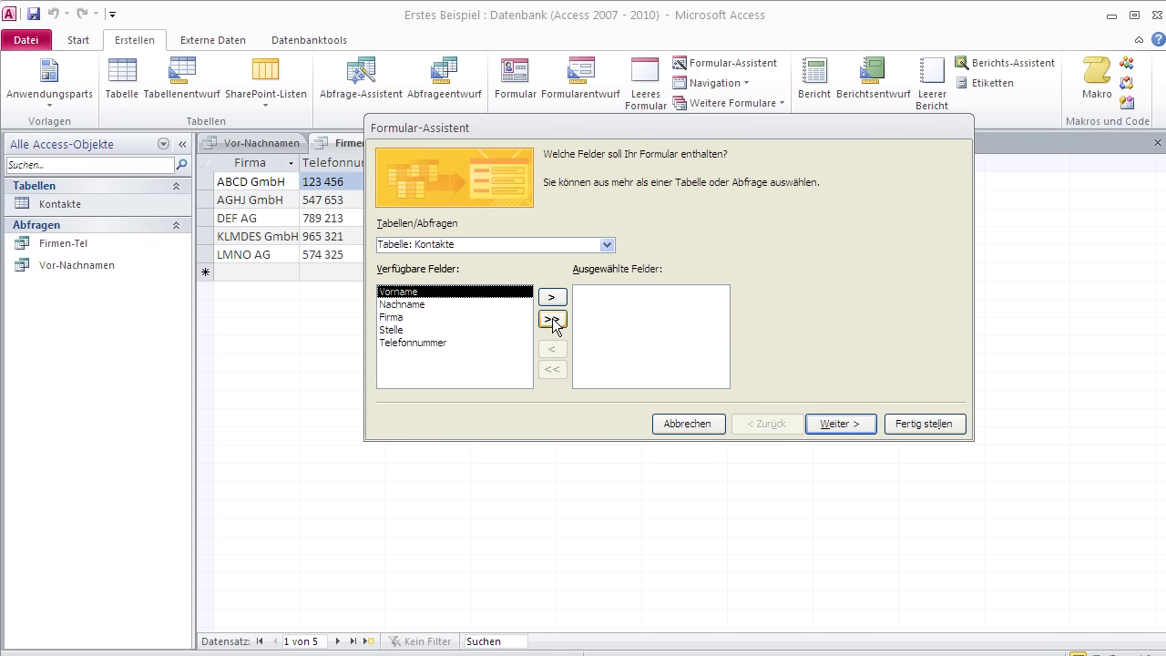
click(552, 319)
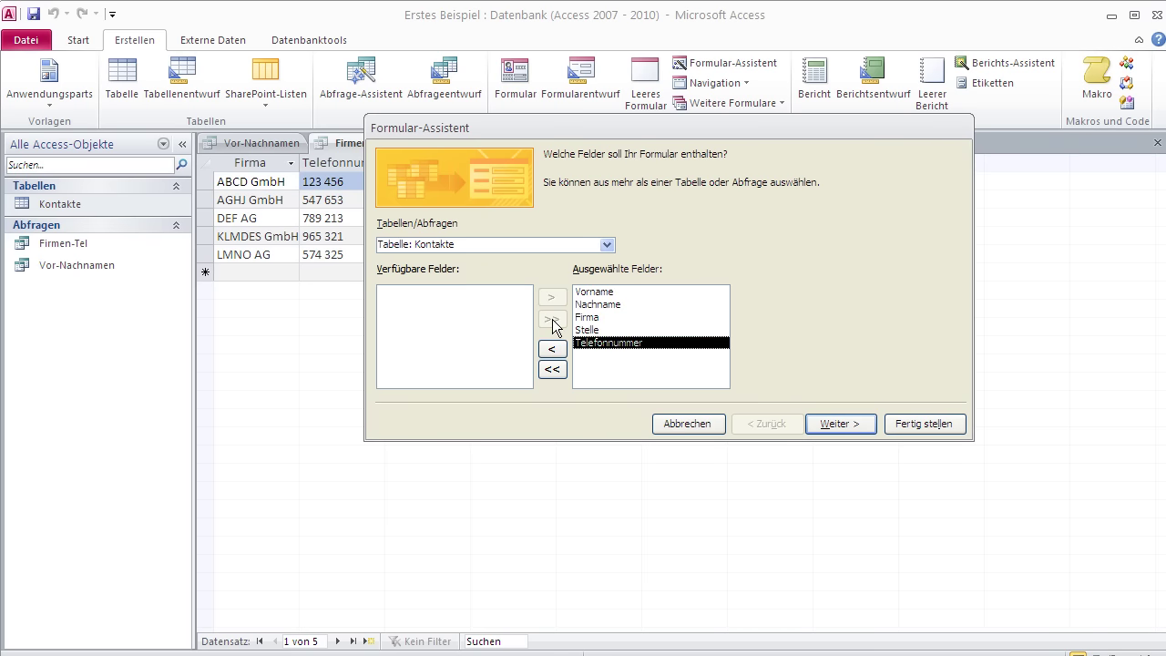
Keep the single-column layout, title the form 'Erfassen' and finish the wizard
click(840, 425)
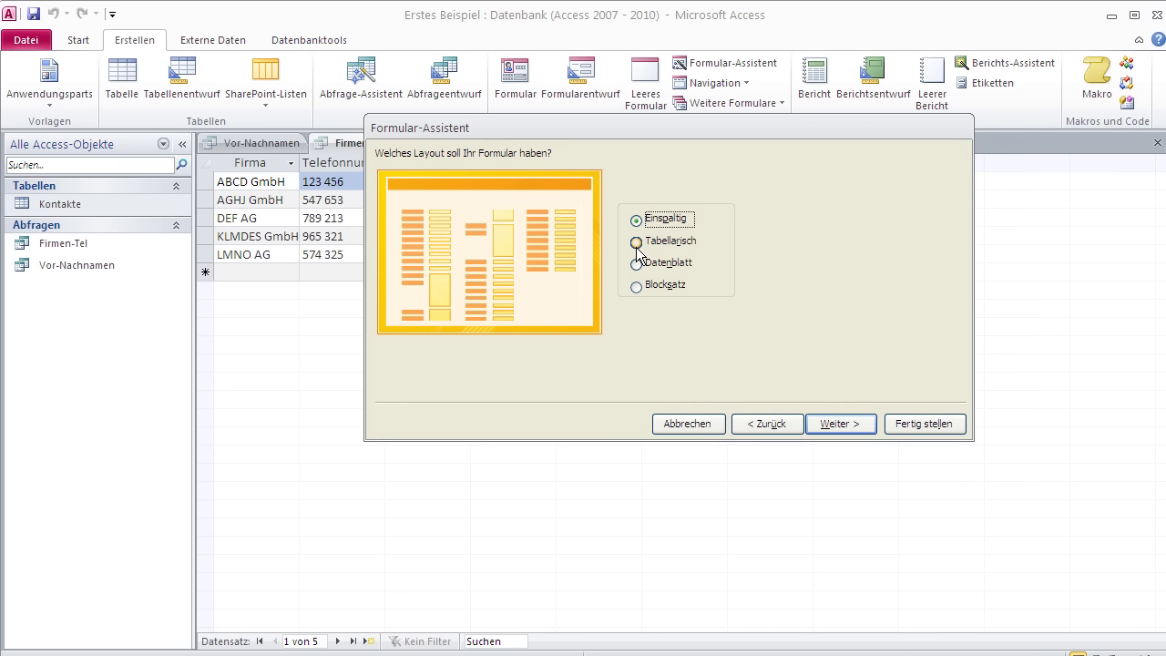
click(833, 426)
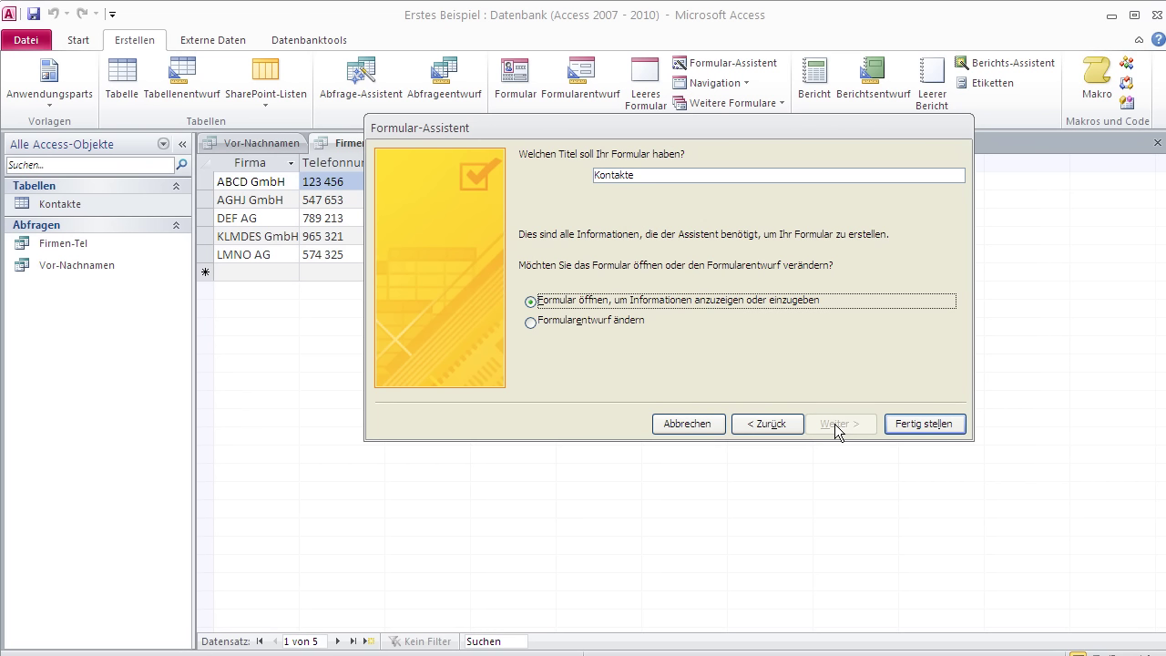
drag(638, 175, 579, 176)
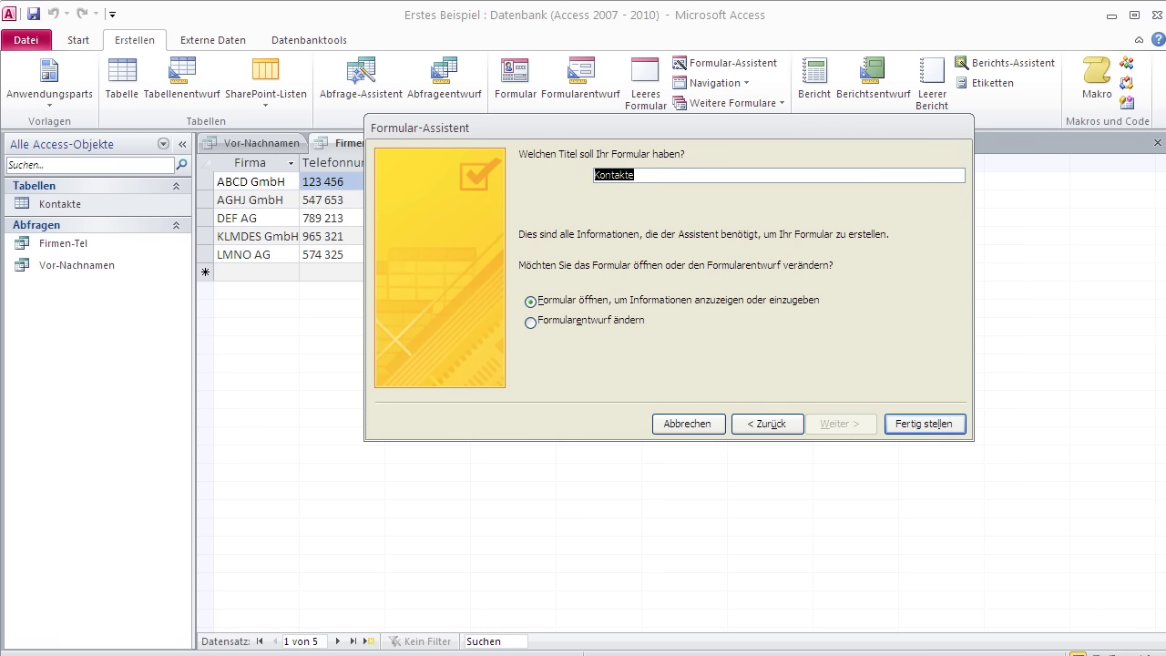
text(Erfassen)
click(922, 424)
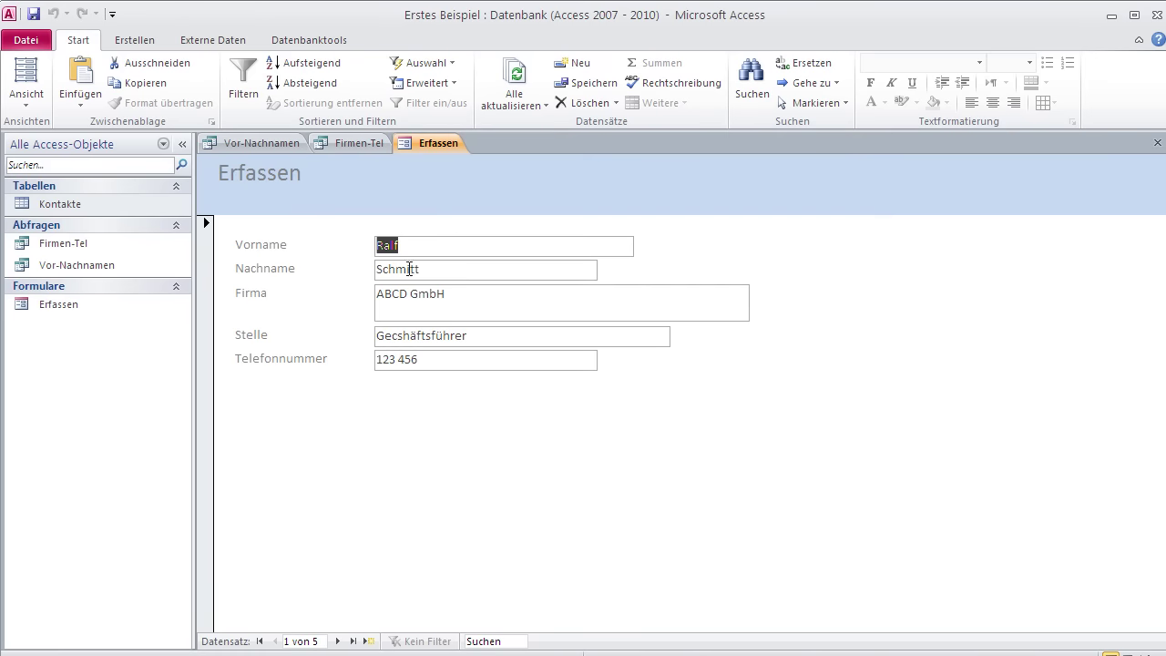
Open the Kontakte table datasheet alongside the Erfassen form and switch between them
double_click(55, 203)
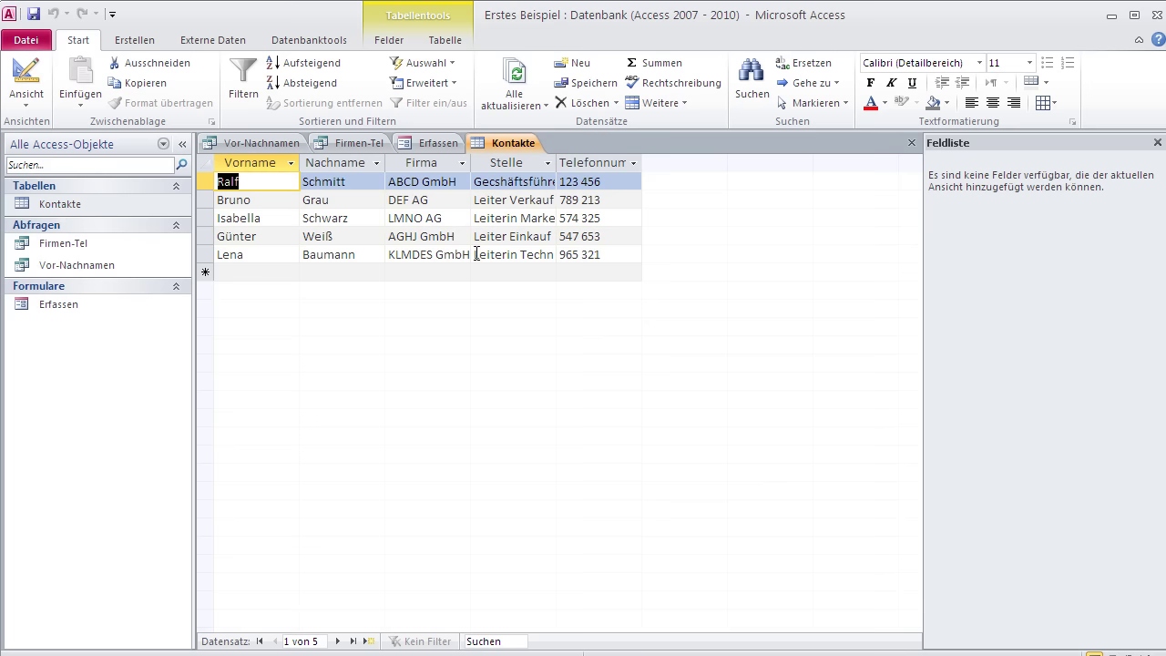
click(428, 146)
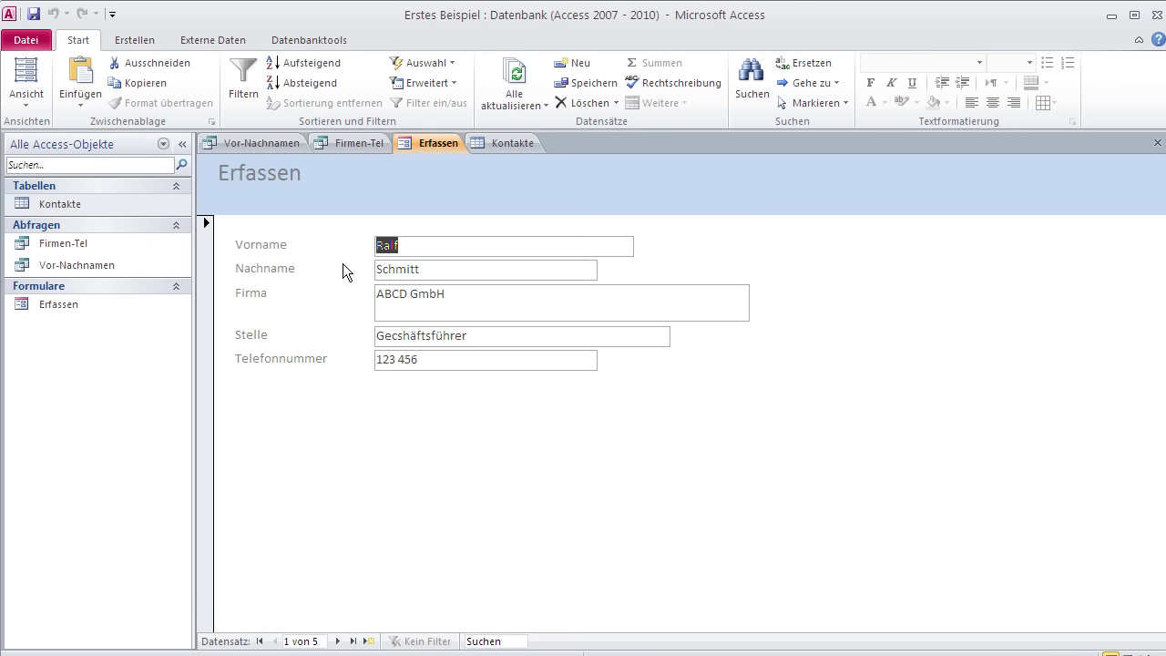
click(510, 142)
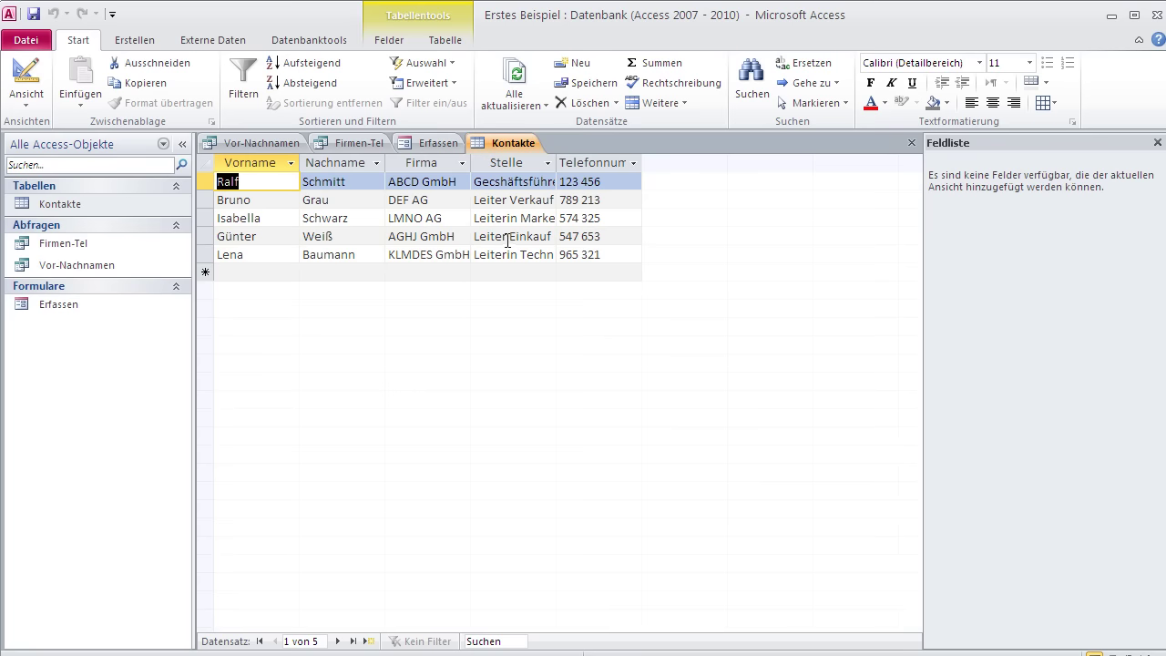
click(438, 144)
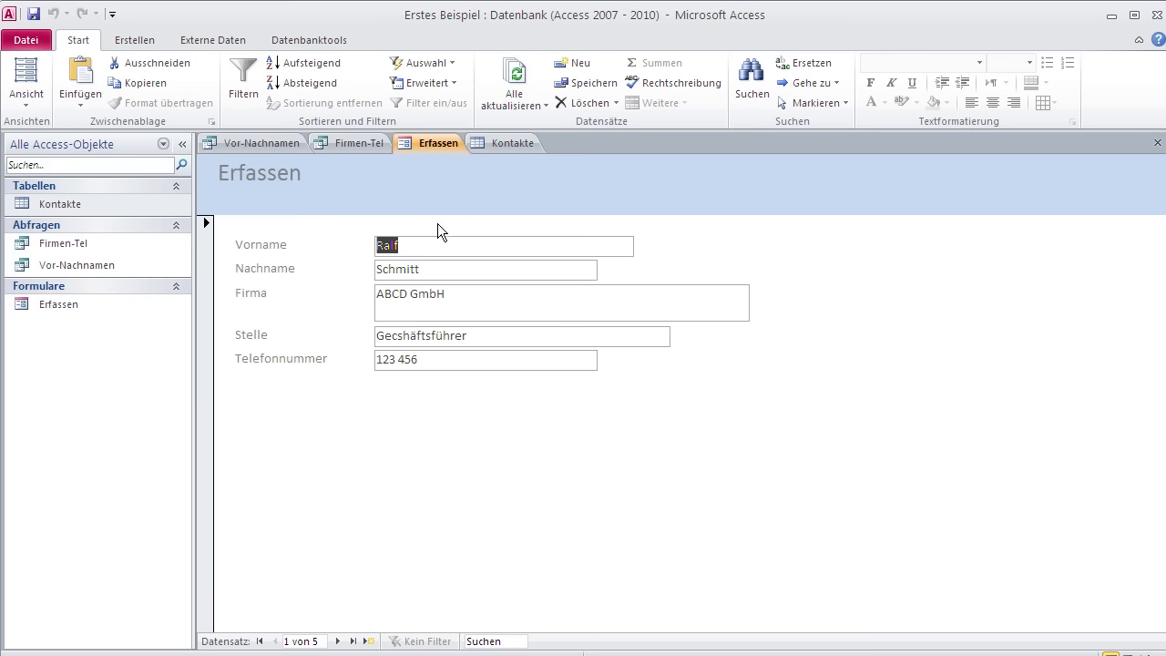
Step forward two records in the Erfassen form, then start a blank new record
click(338, 642)
click(338, 642)
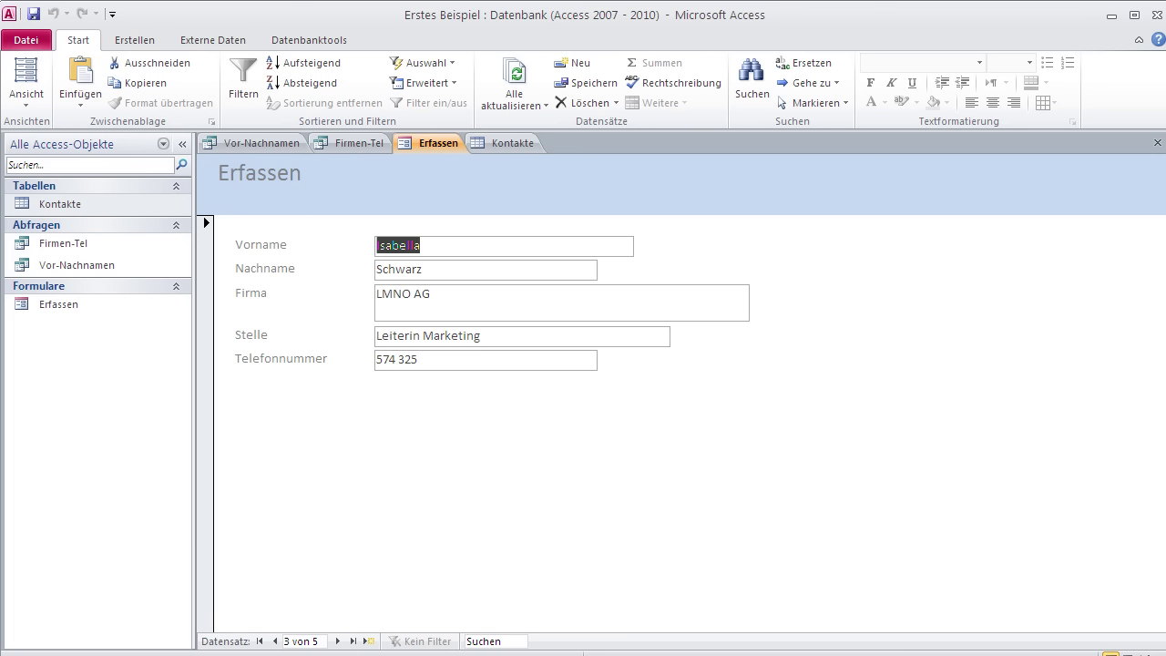
click(368, 642)
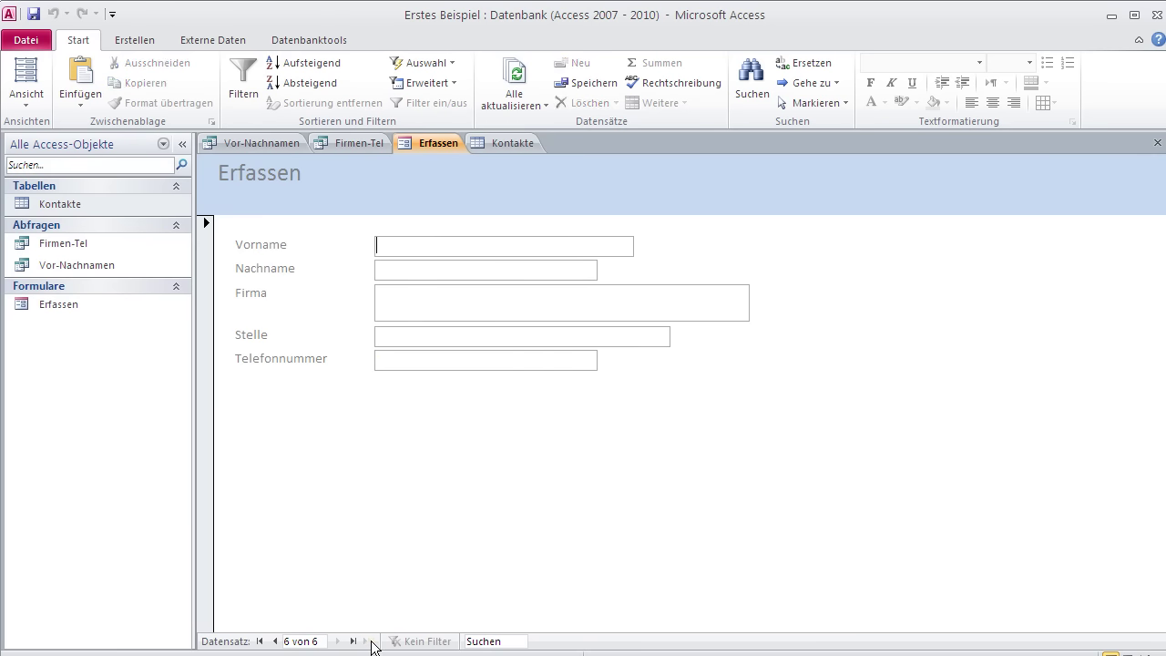
Enter the contact's first and last name, company GHIJKL, position Geschäftsführer and phone number
text(Rudolf)
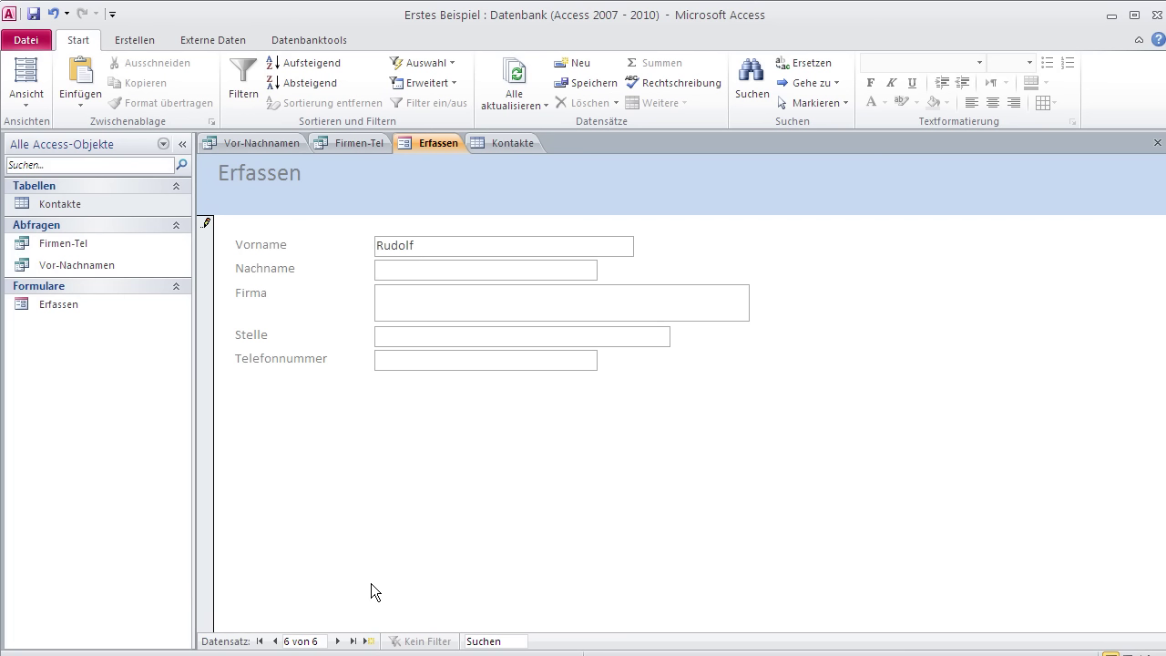
key(Tab)
text(Bauer)
key(Tab)
text(GHIJKL)
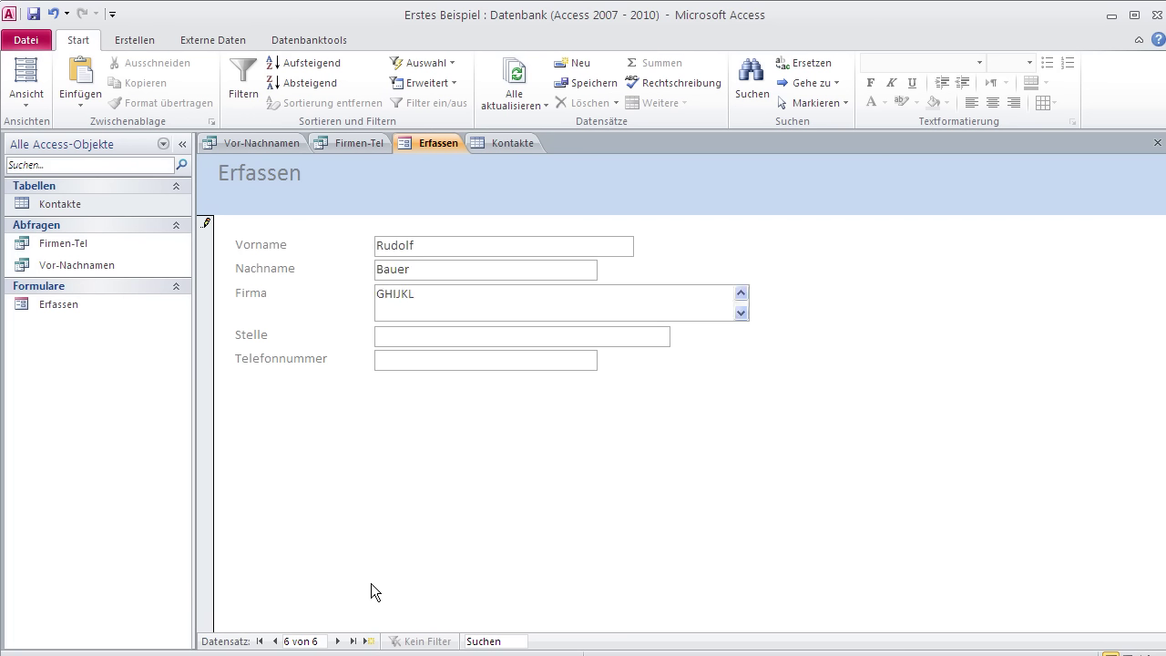
key(Tab)
text(Gesc)
text(häftsfü)
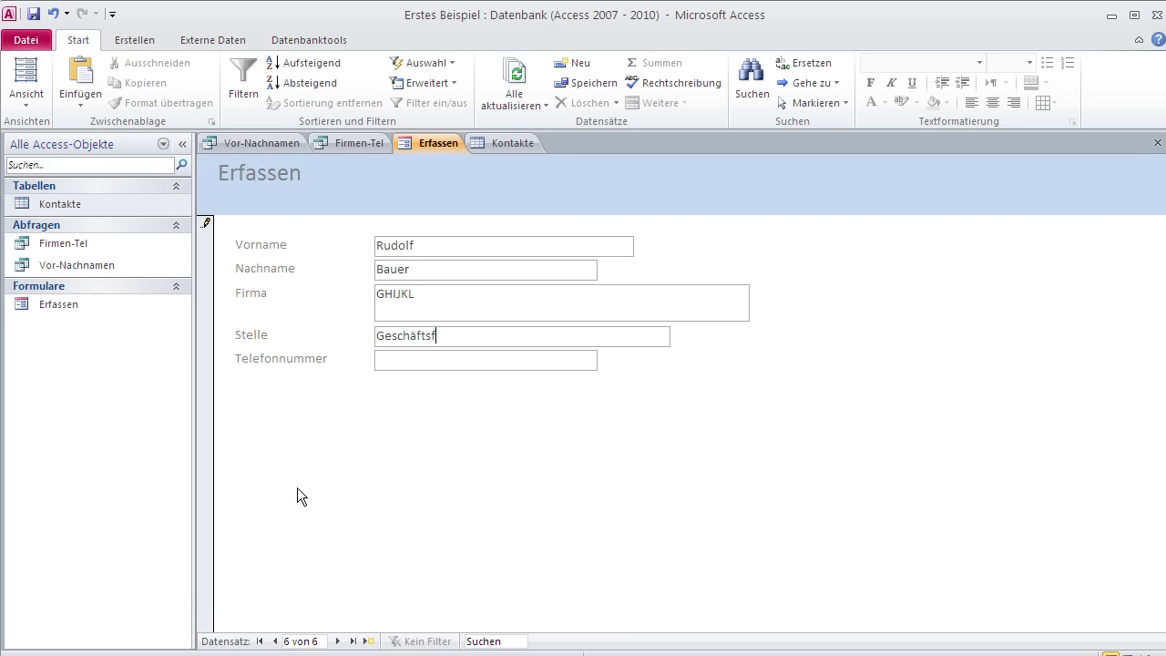
text(hrer)
text(243)
text(6)
key(BackSpace)
text(325)
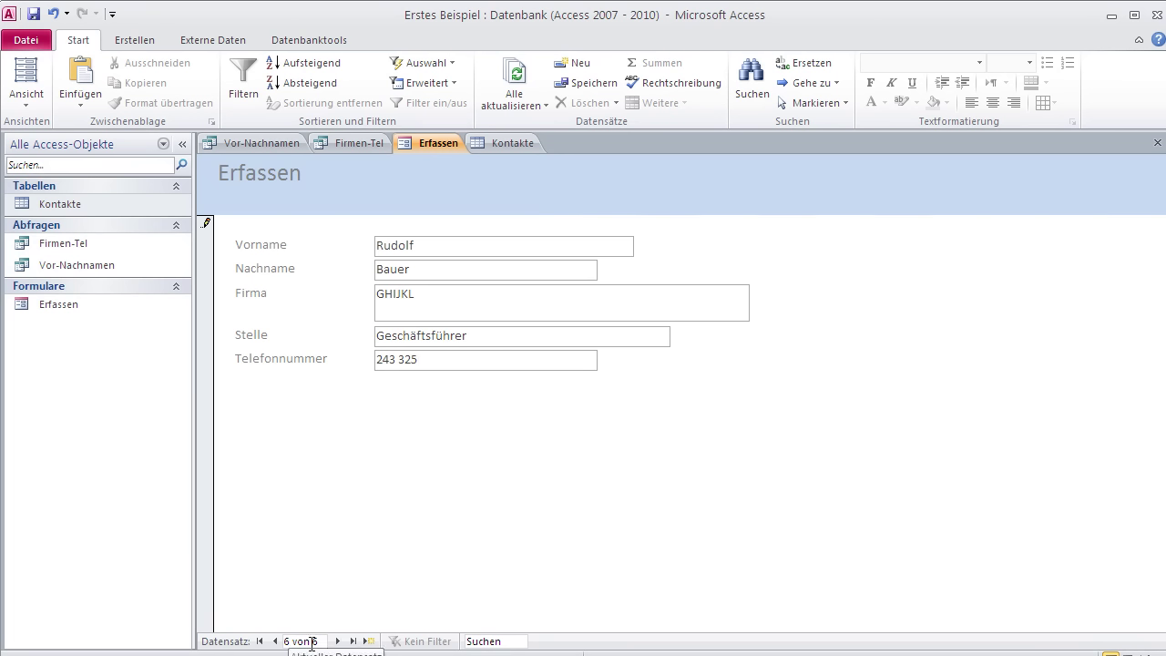
Close and reopen the Kontakte datasheet, then return to the Erfassen form
click(499, 143)
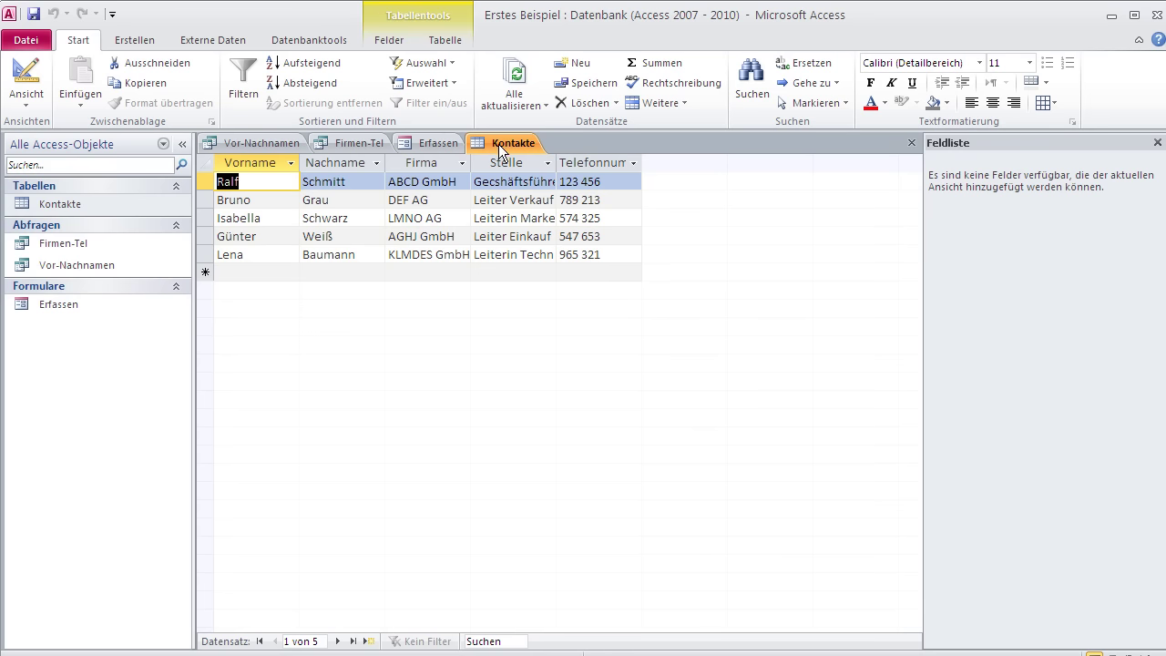
right_click(499, 143)
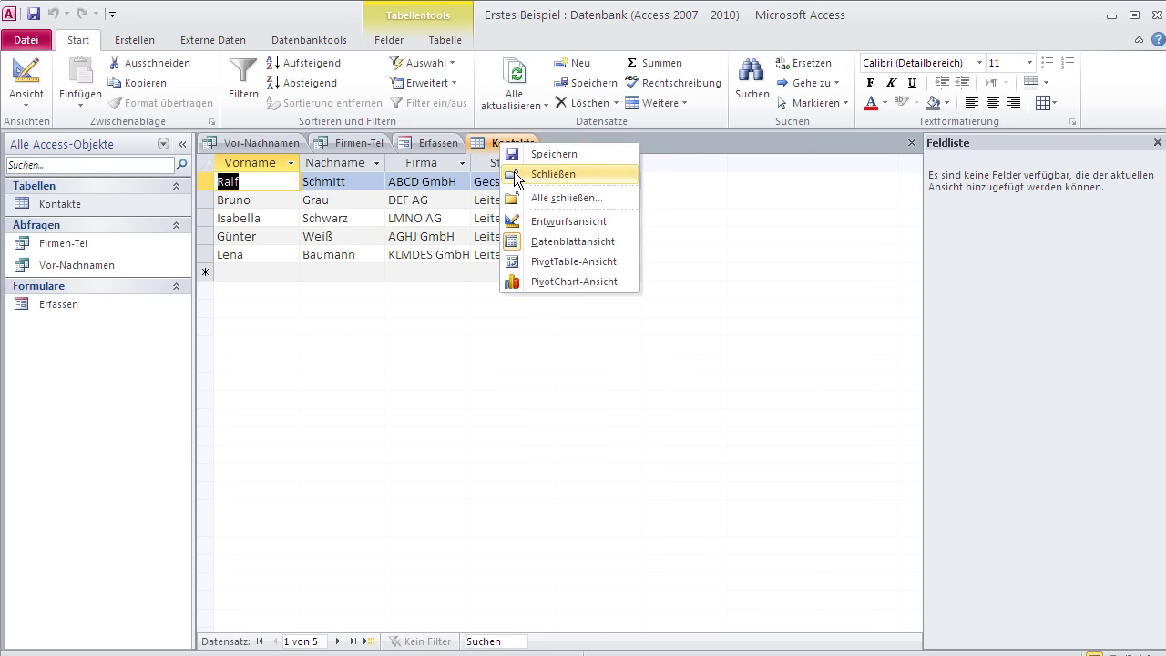
click(516, 174)
double_click(48, 202)
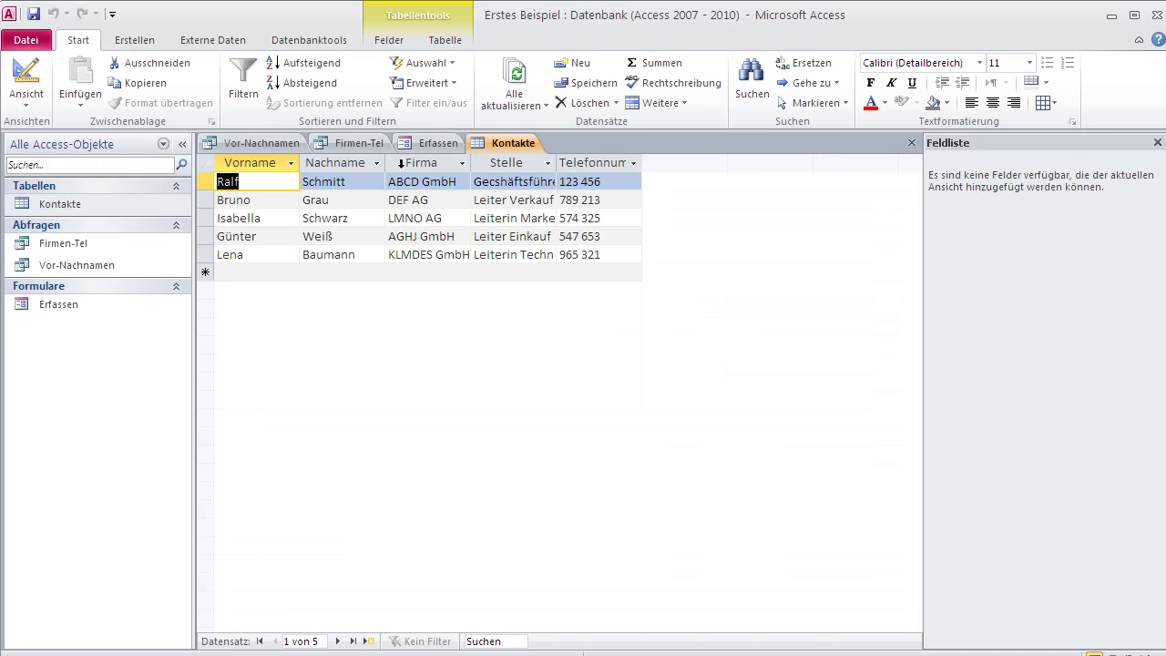
click(430, 143)
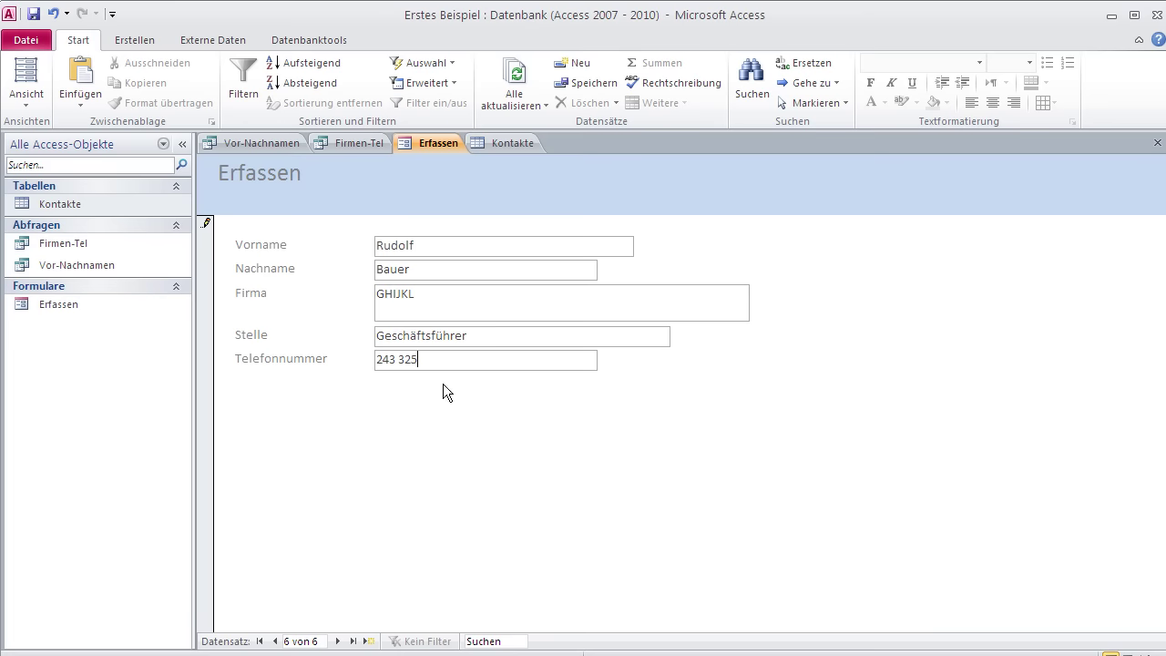
Save the new record and reload the Kontakte table to show the GHIJKL entry
key(Tab)
click(496, 143)
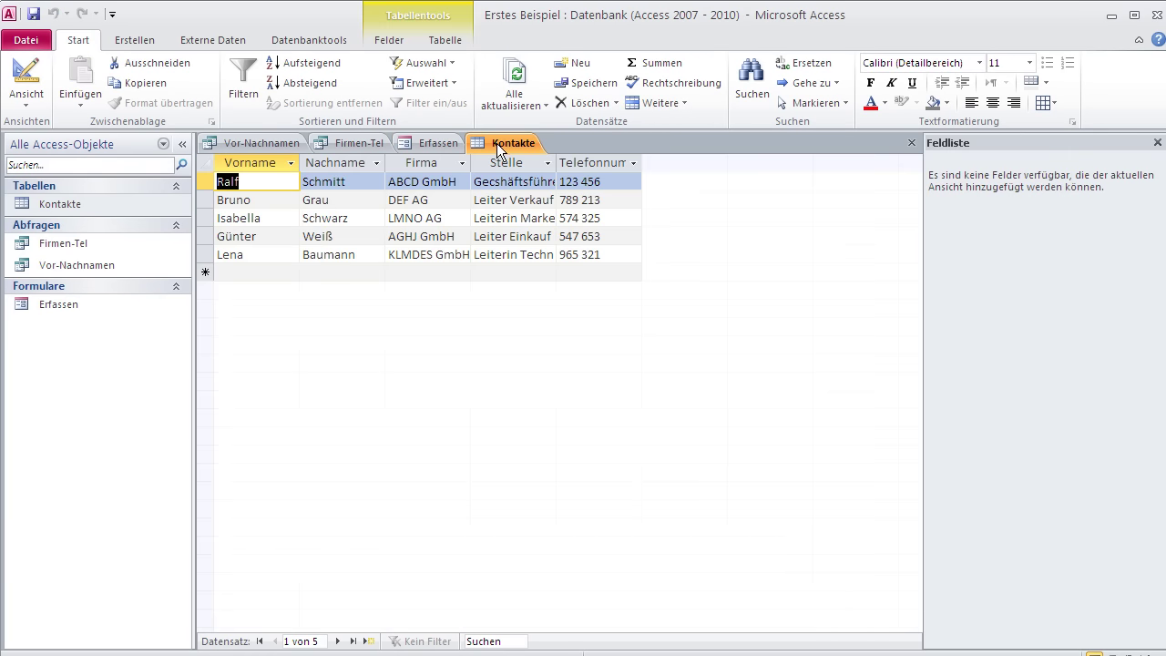
right_click(497, 143)
click(550, 174)
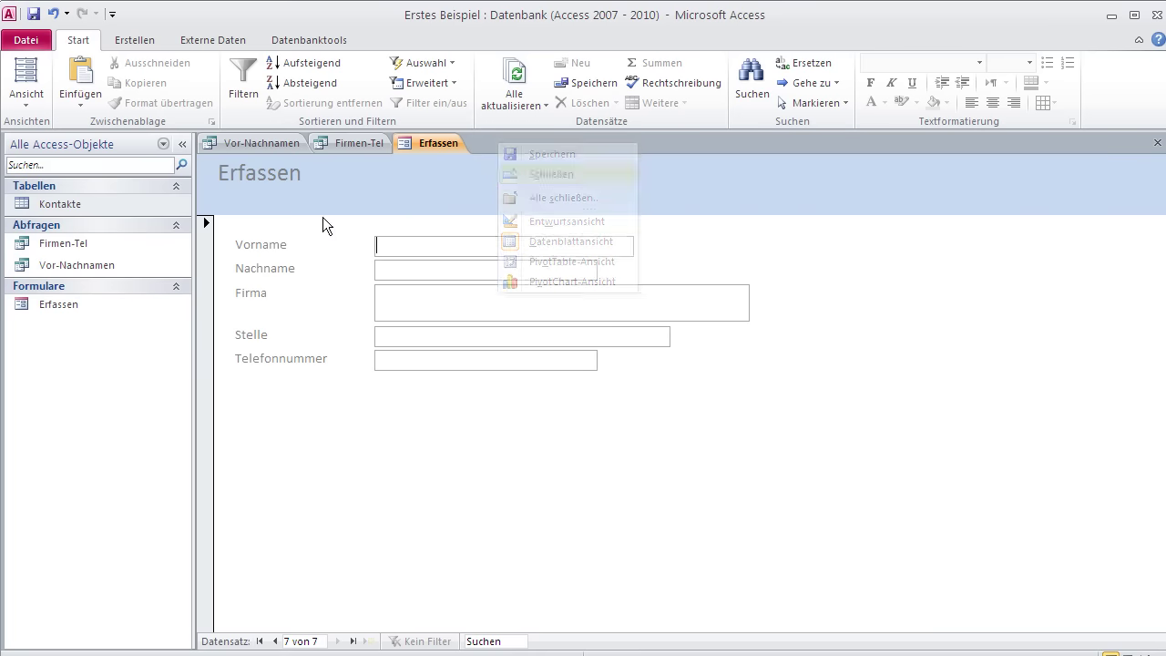
double_click(65, 204)
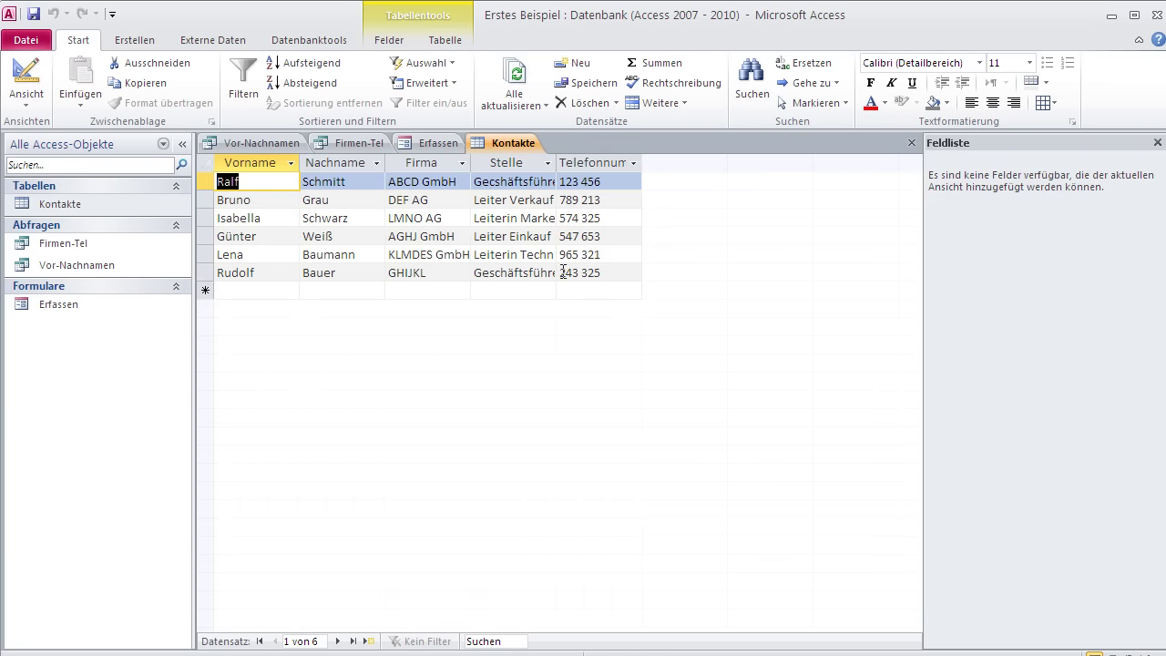
click(421, 145)
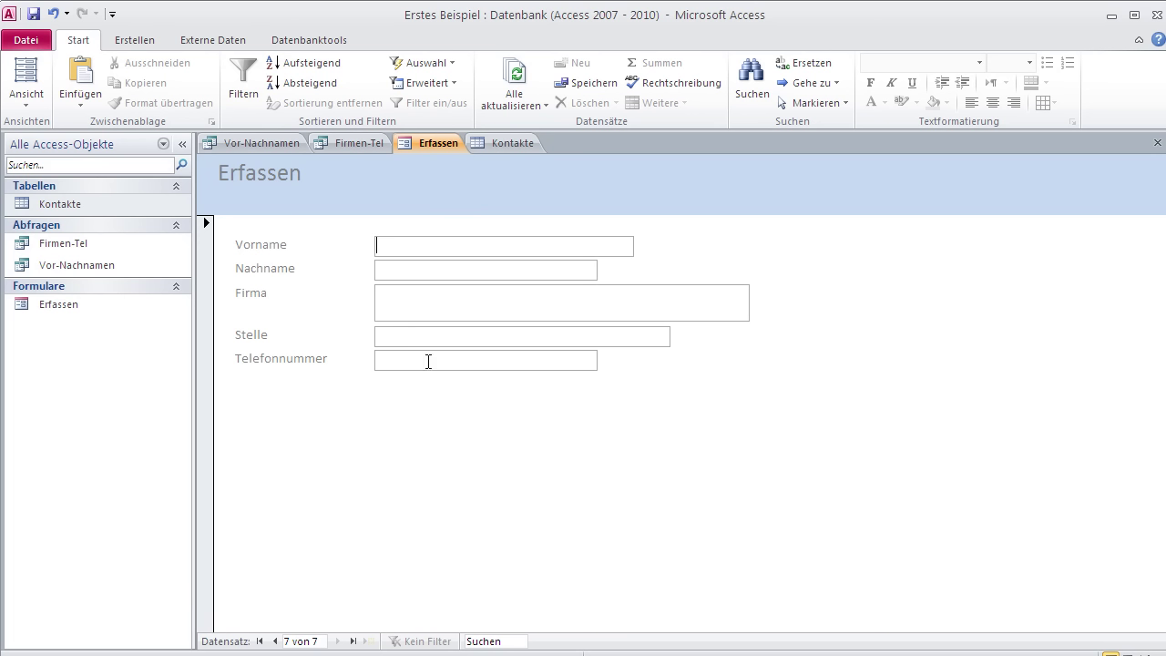
click(506, 143)
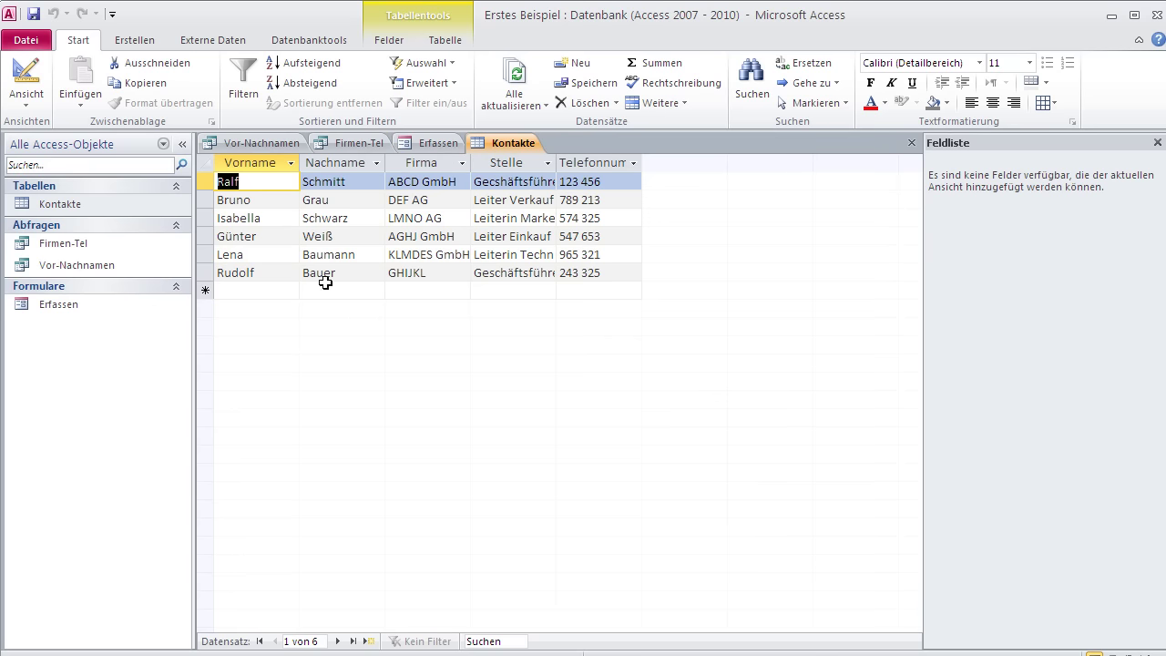
Add a test record with placeholder text in the Erfassen form and save it
click(432, 146)
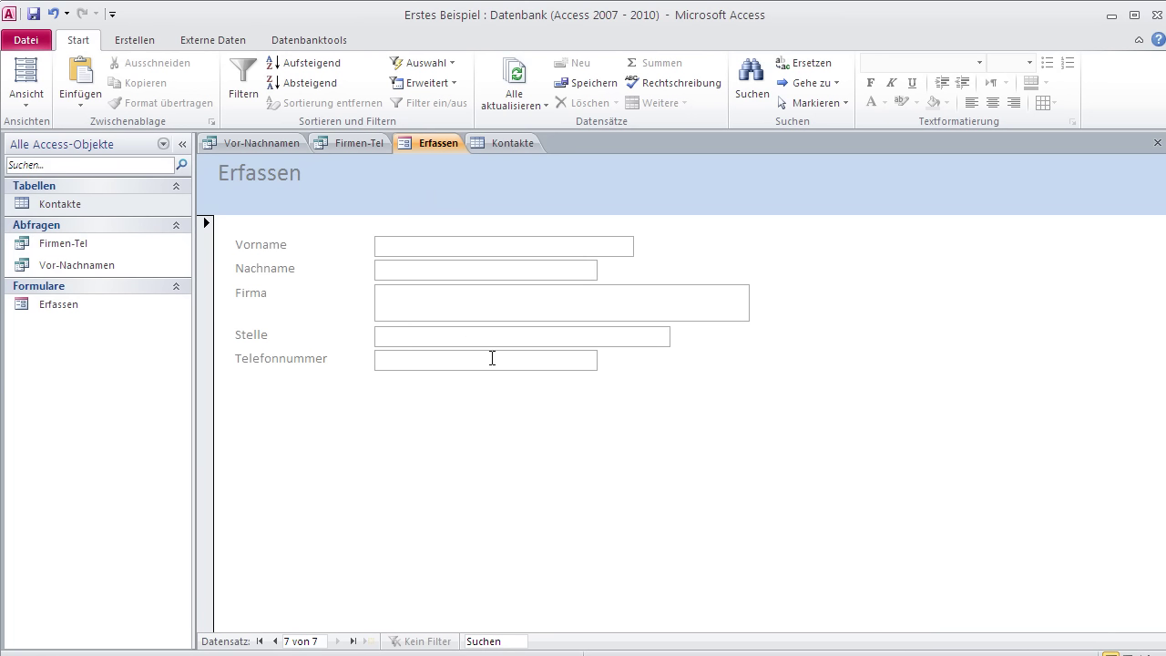
text(fsdfsdsa)
key(Tab)
text(sasad)
key(Tab)
text(sadsa)
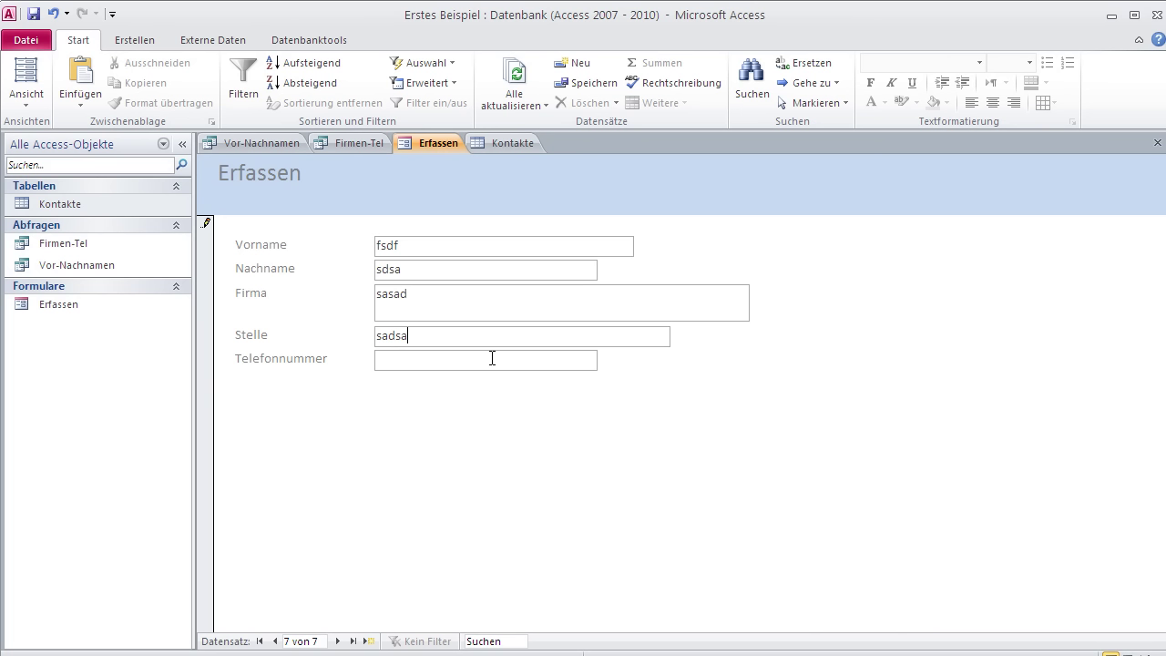
text(ssad)
key(Tab)
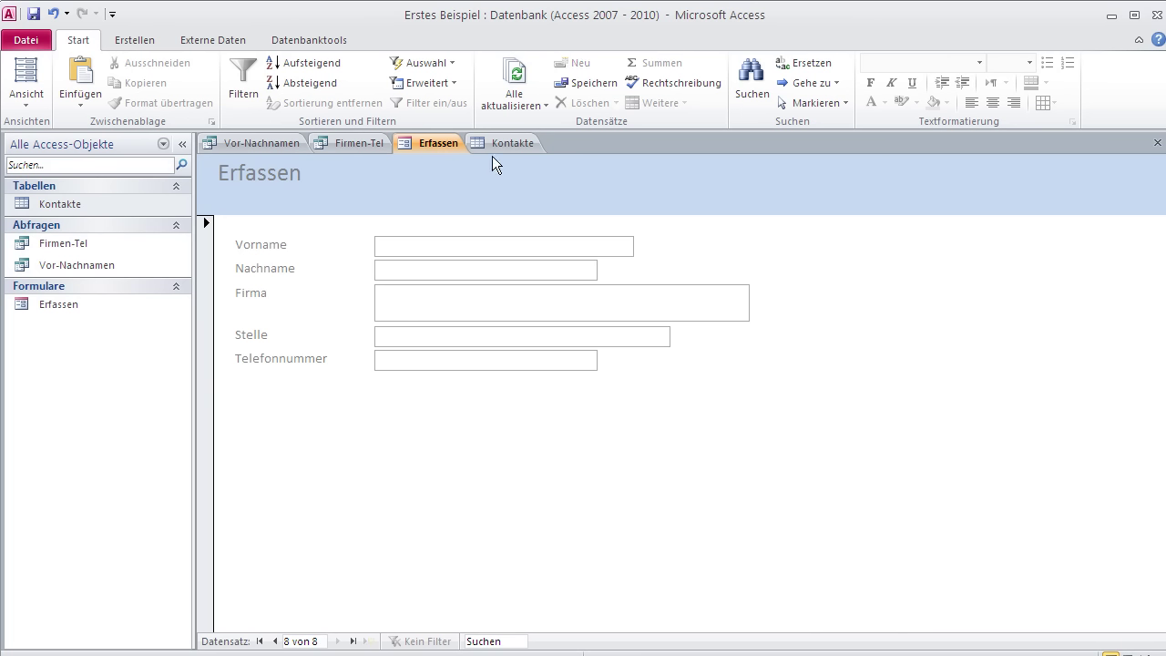
Close and reopen the Kontakte table to show the seventh record
click(494, 143)
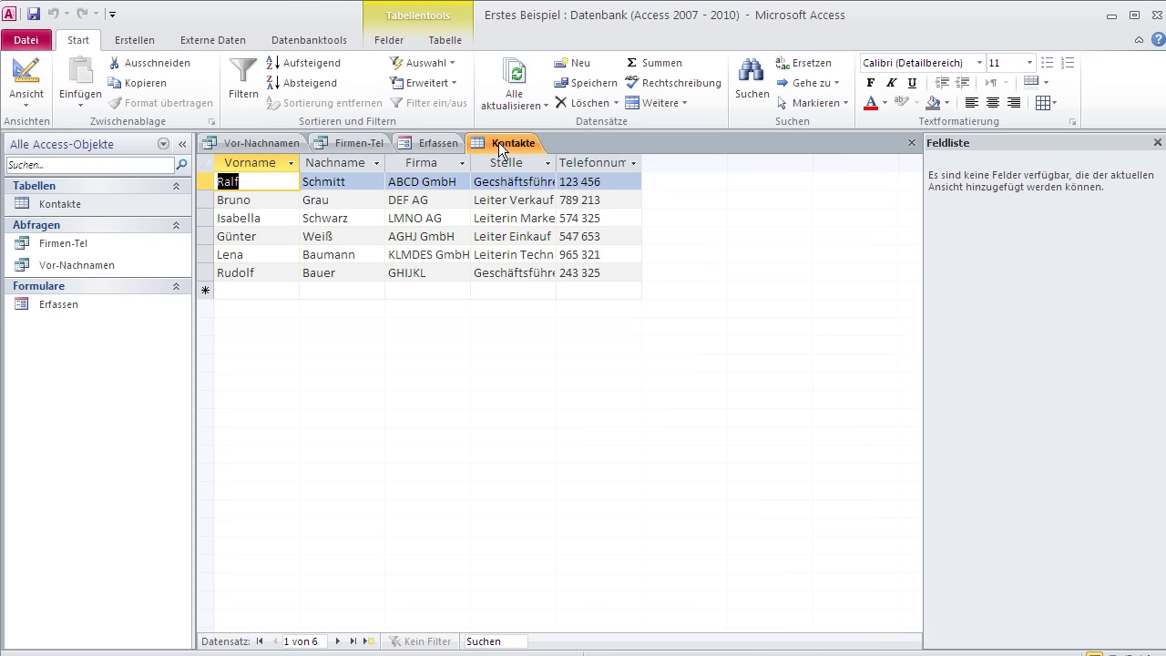
right_click(500, 143)
click(537, 174)
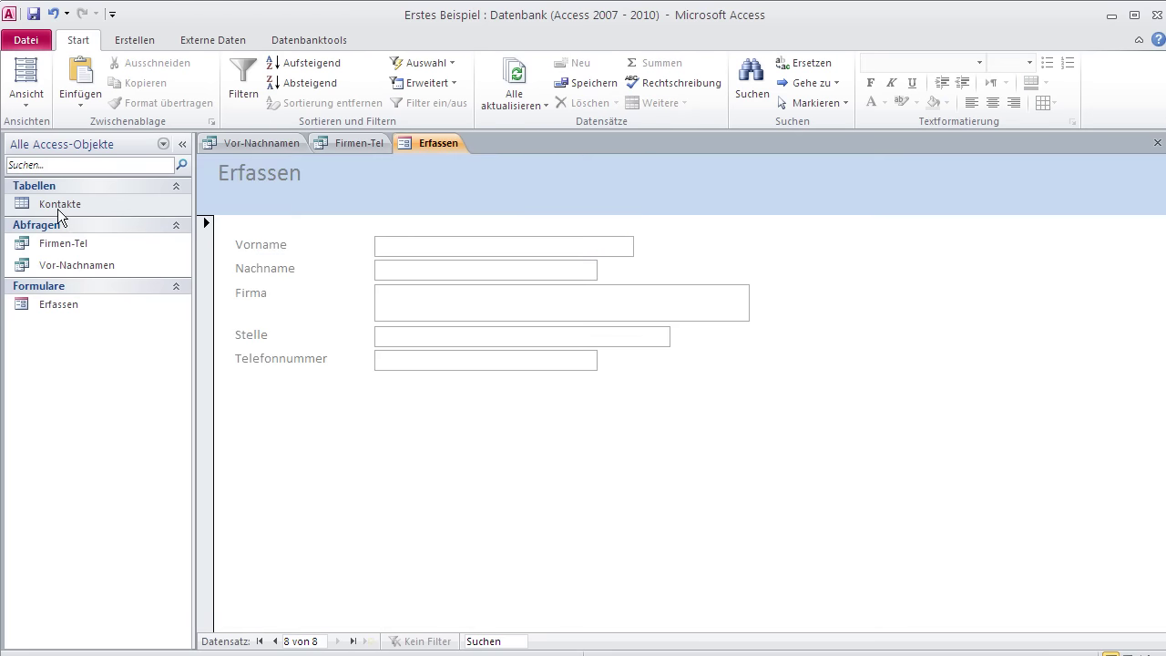
click(57, 206)
double_click(57, 205)
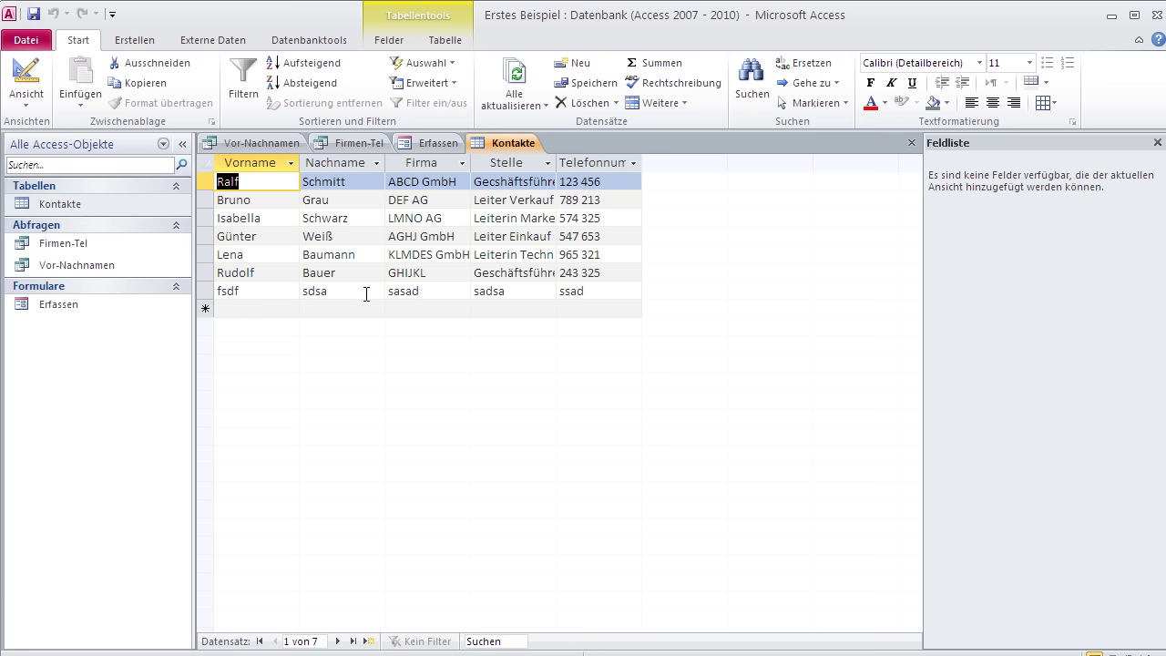
Browse the Erfassen form back from the last record to record 4 of 7
click(430, 139)
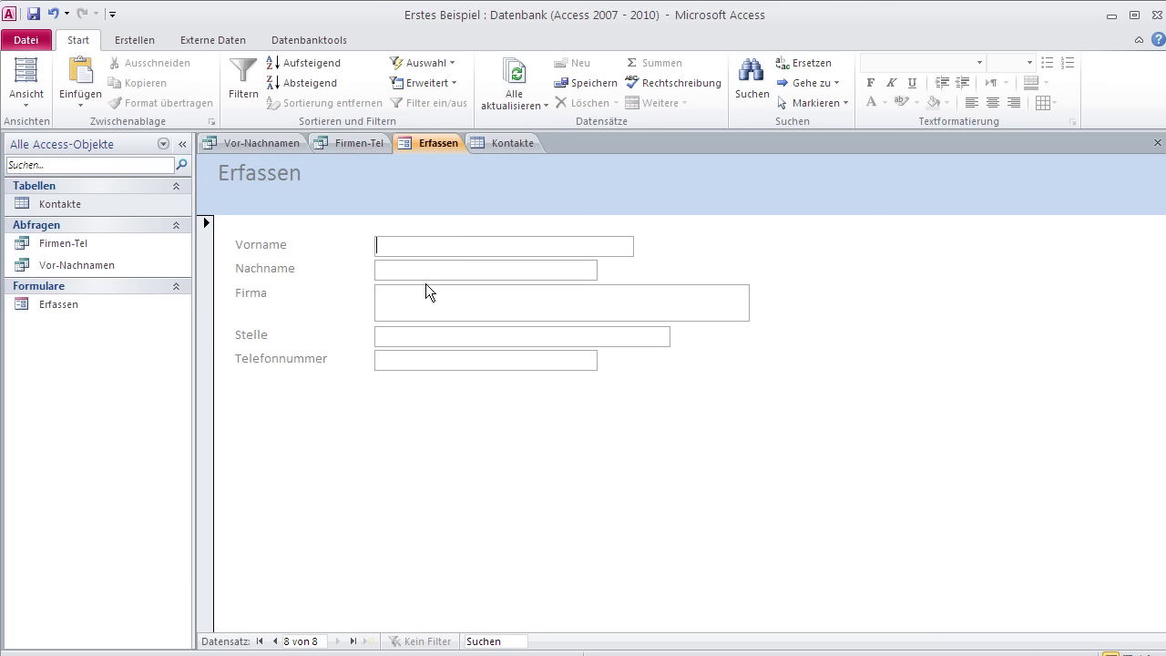
click(273, 642)
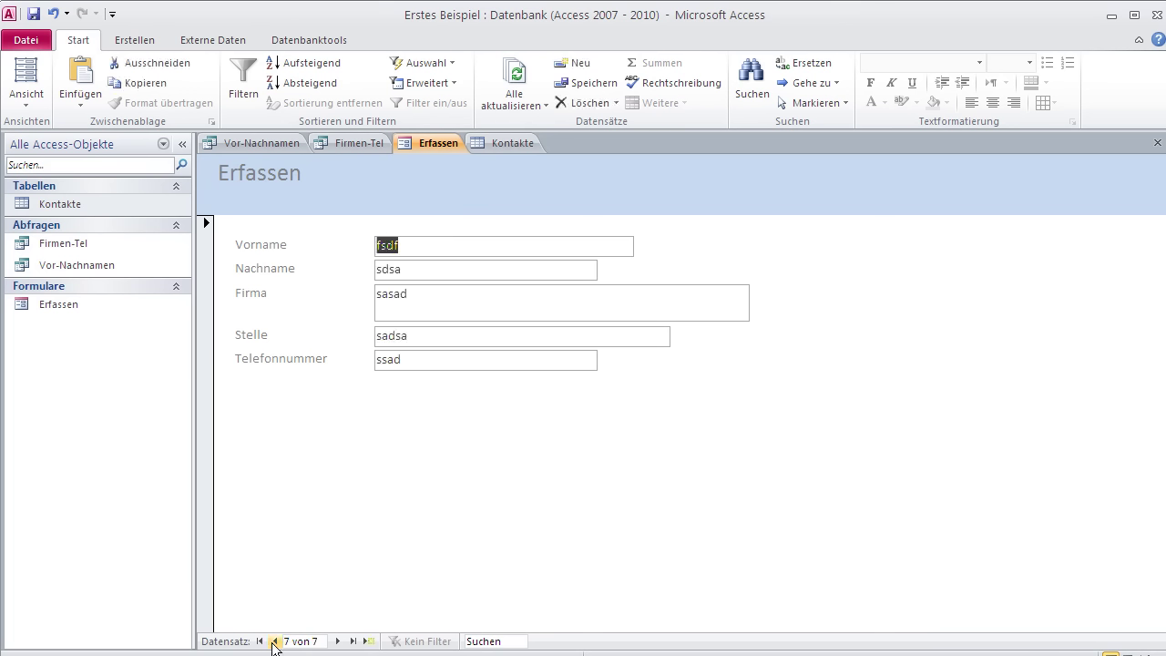
click(274, 641)
click(273, 641)
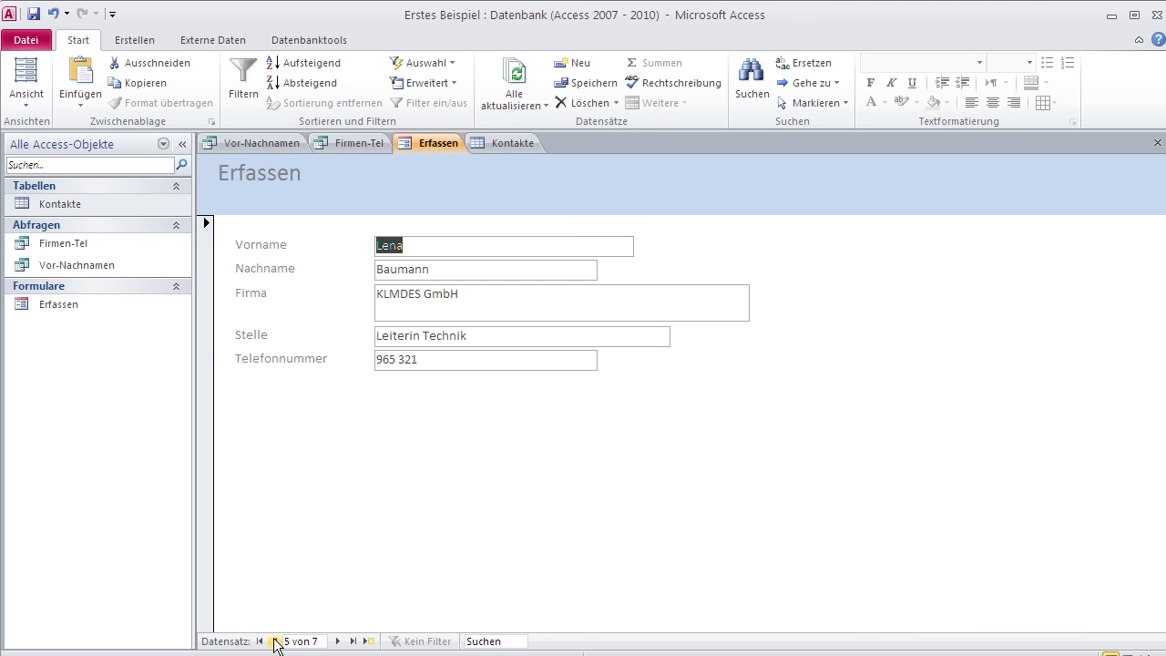
click(274, 642)
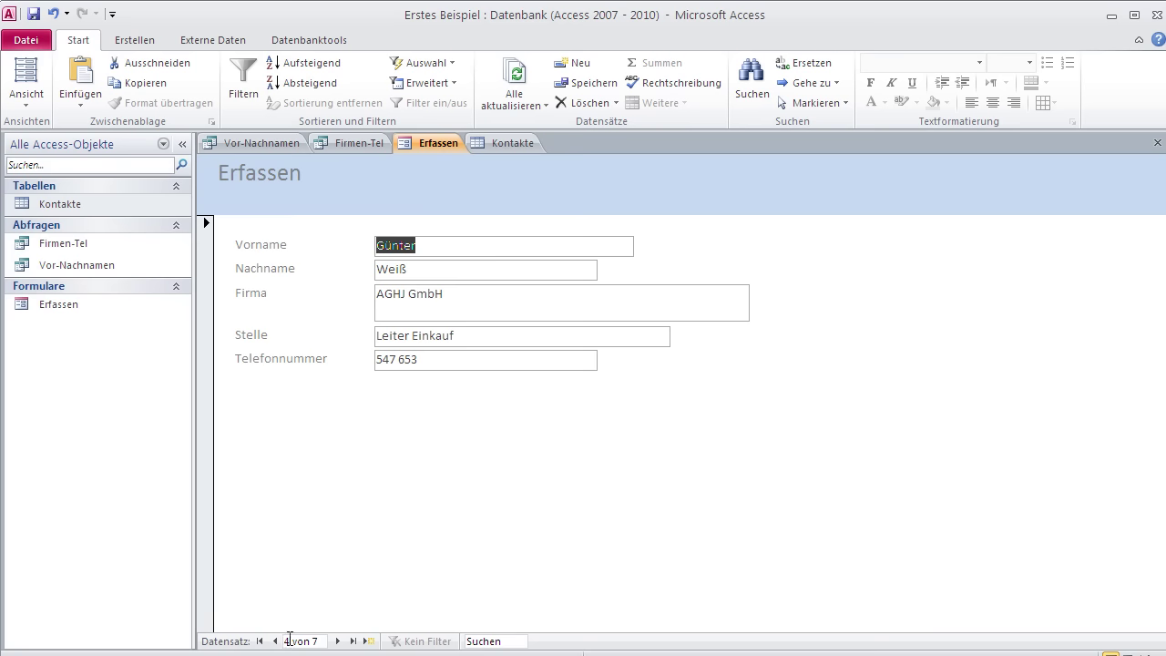
click(139, 41)
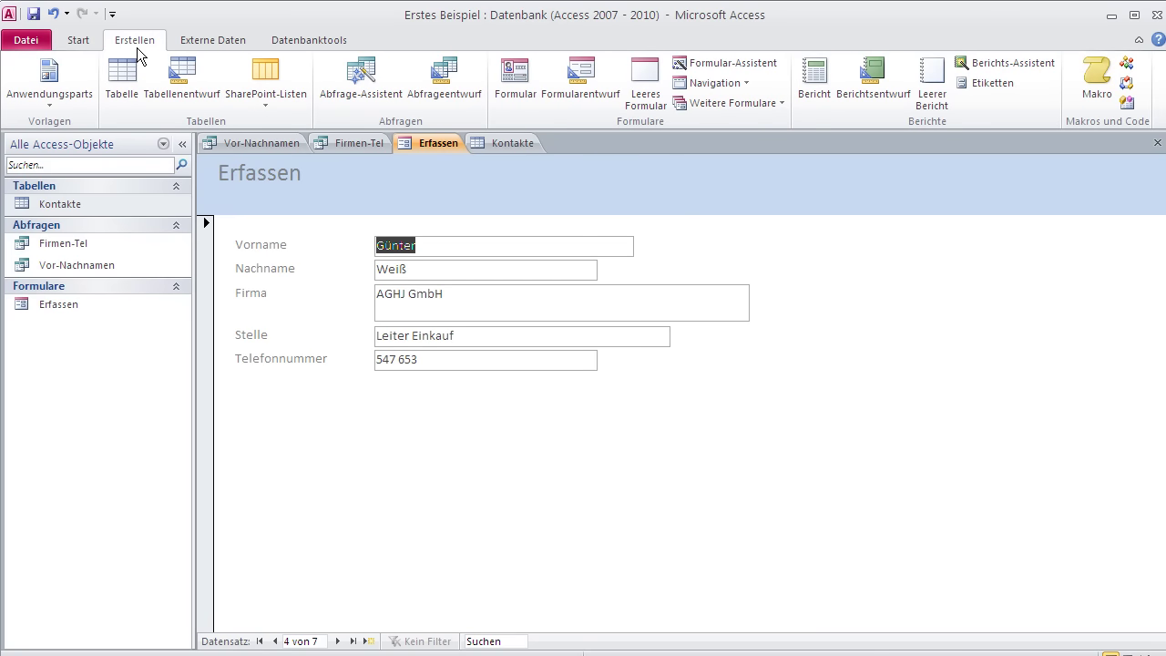
Set up a tabular form from the Firmen-Tel query with Firma and Telefonnummer
click(709, 64)
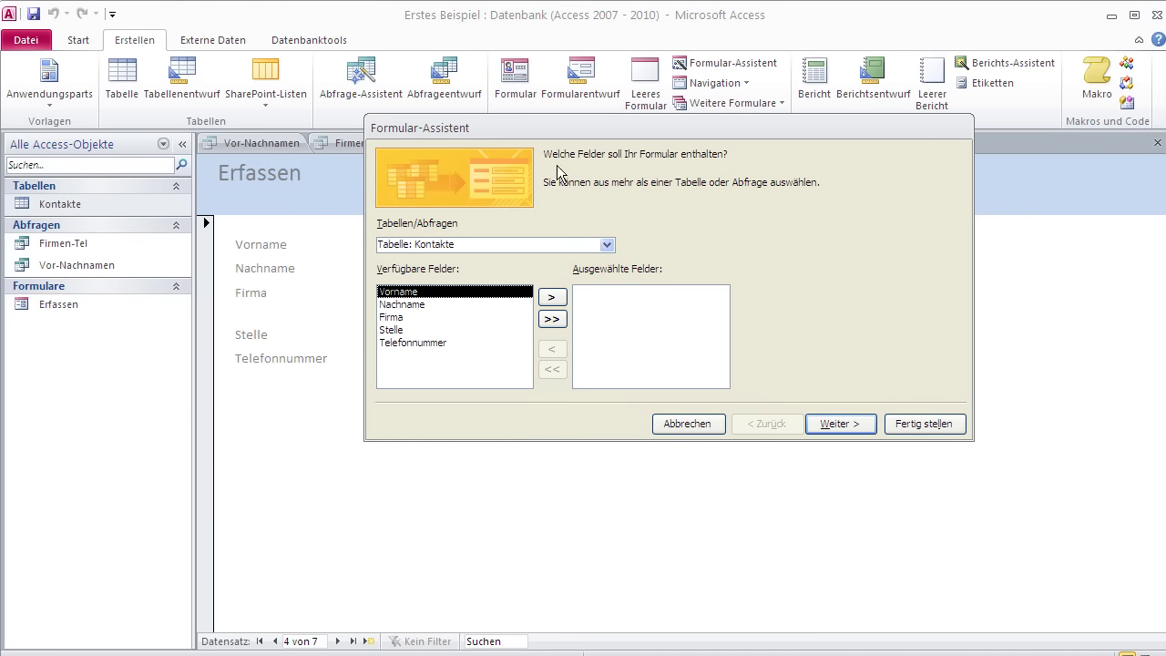
click(606, 246)
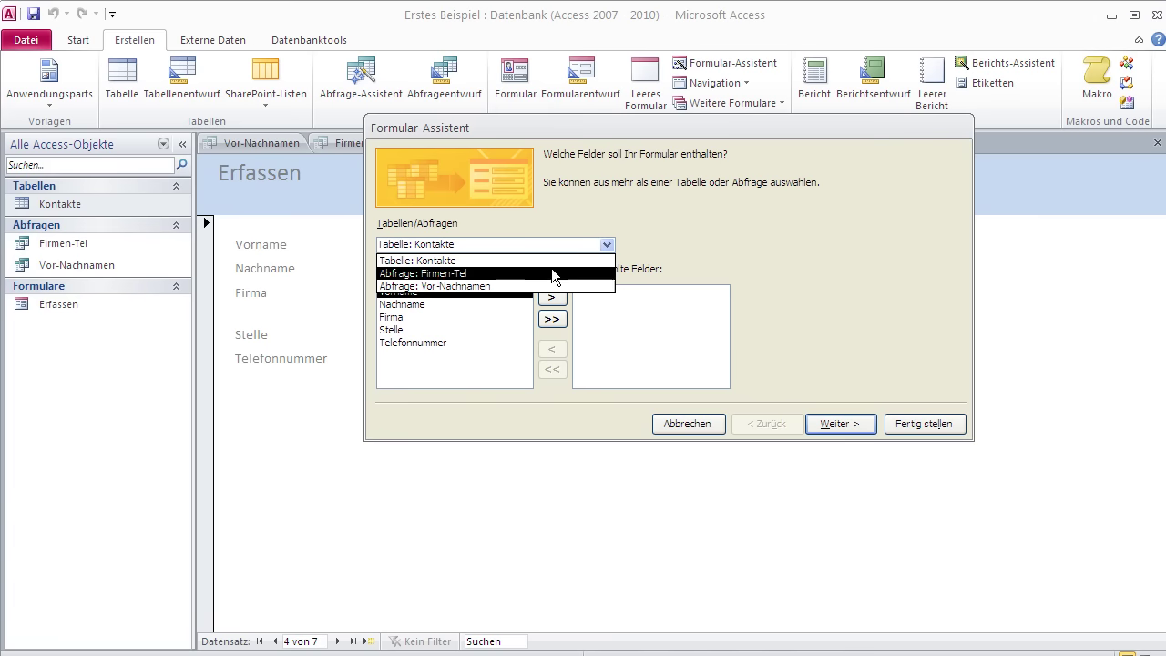
click(435, 274)
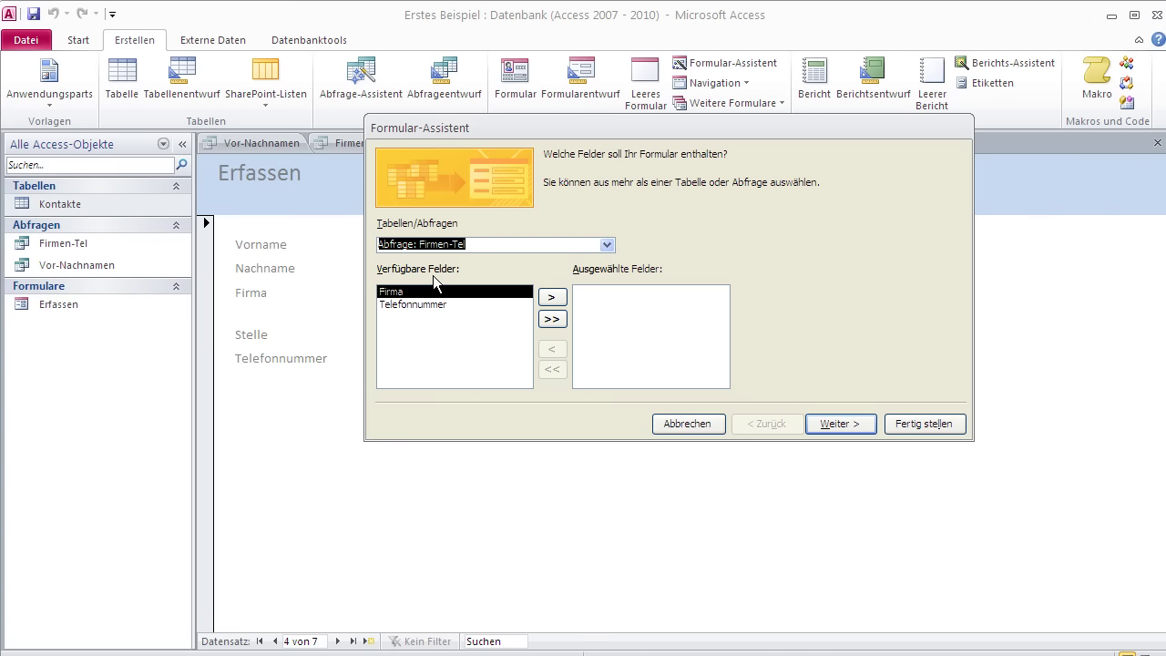
click(551, 319)
click(840, 424)
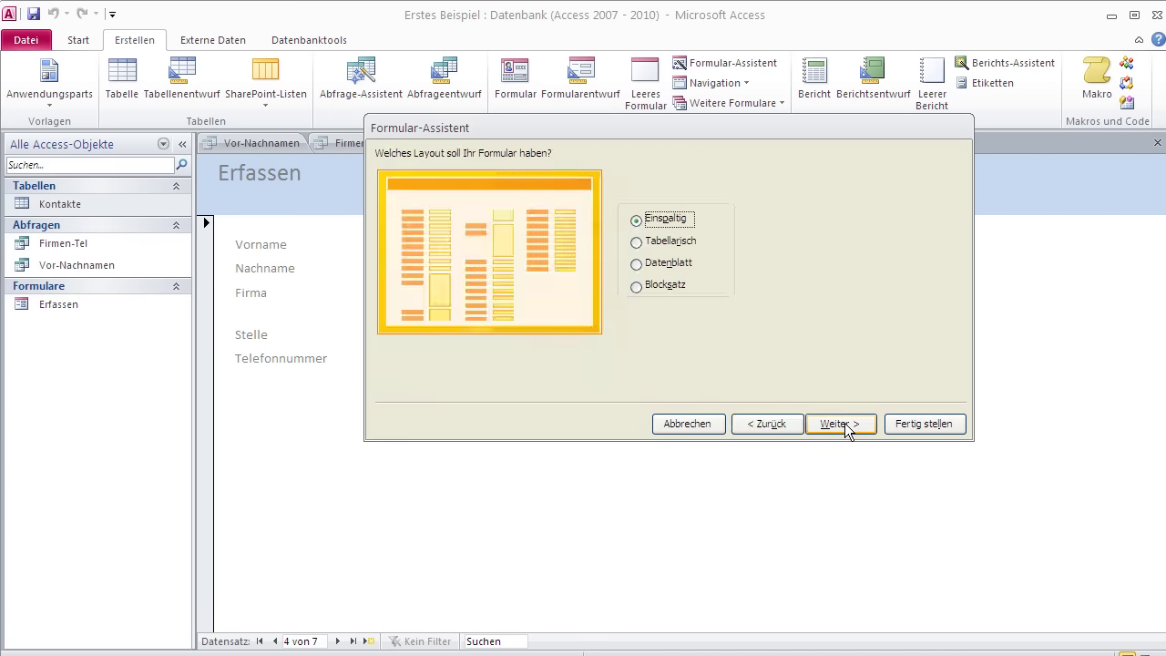
click(670, 244)
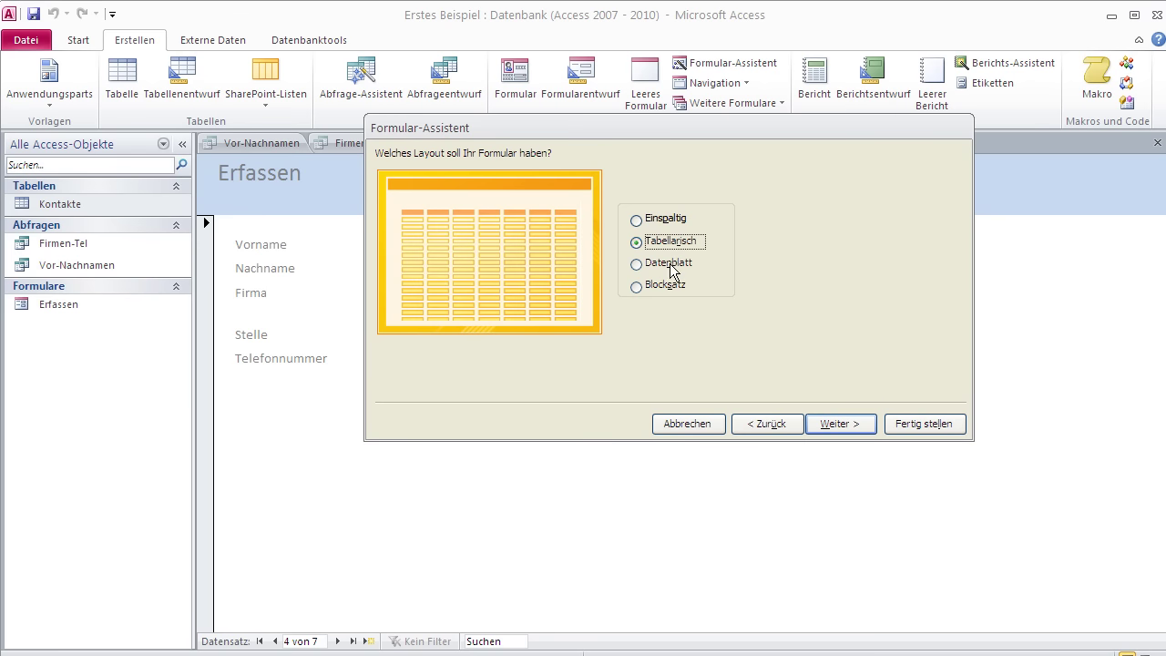
click(839, 425)
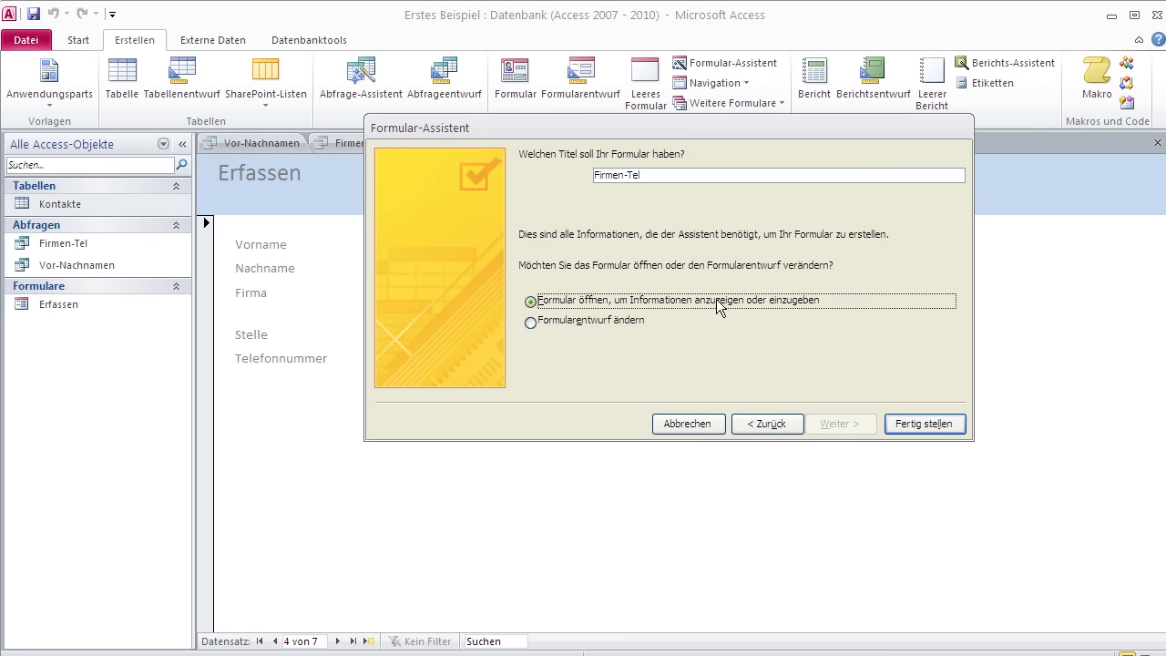
Title the form 'Telefone' and finish the wizard
drag(669, 174, 586, 174)
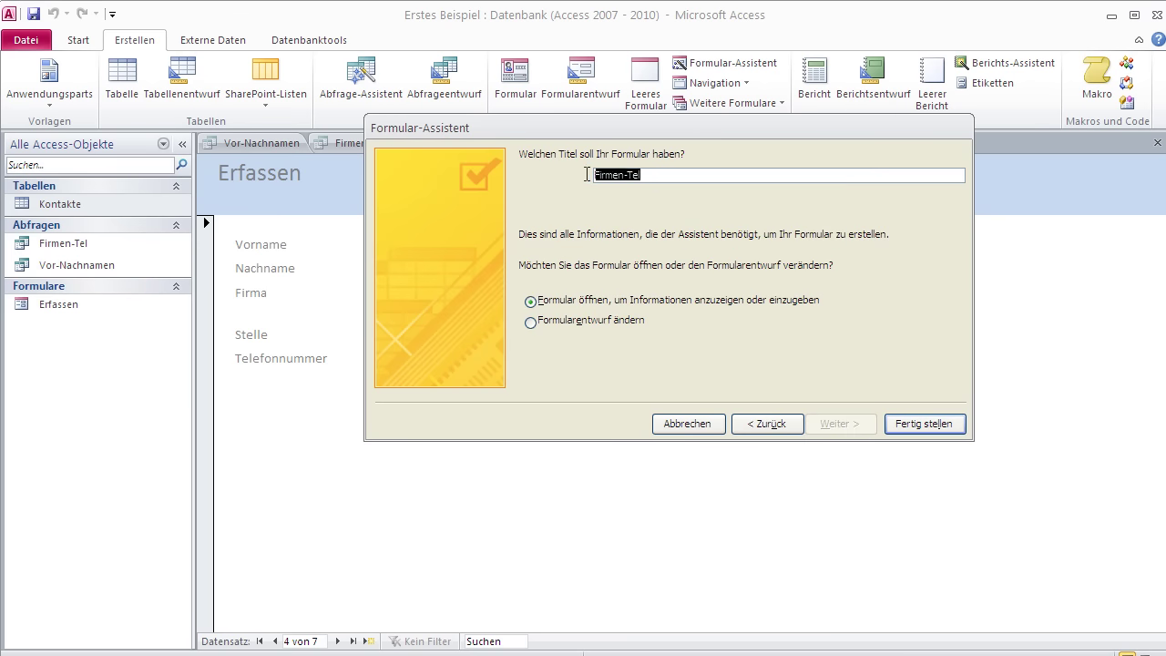
text(telefone)
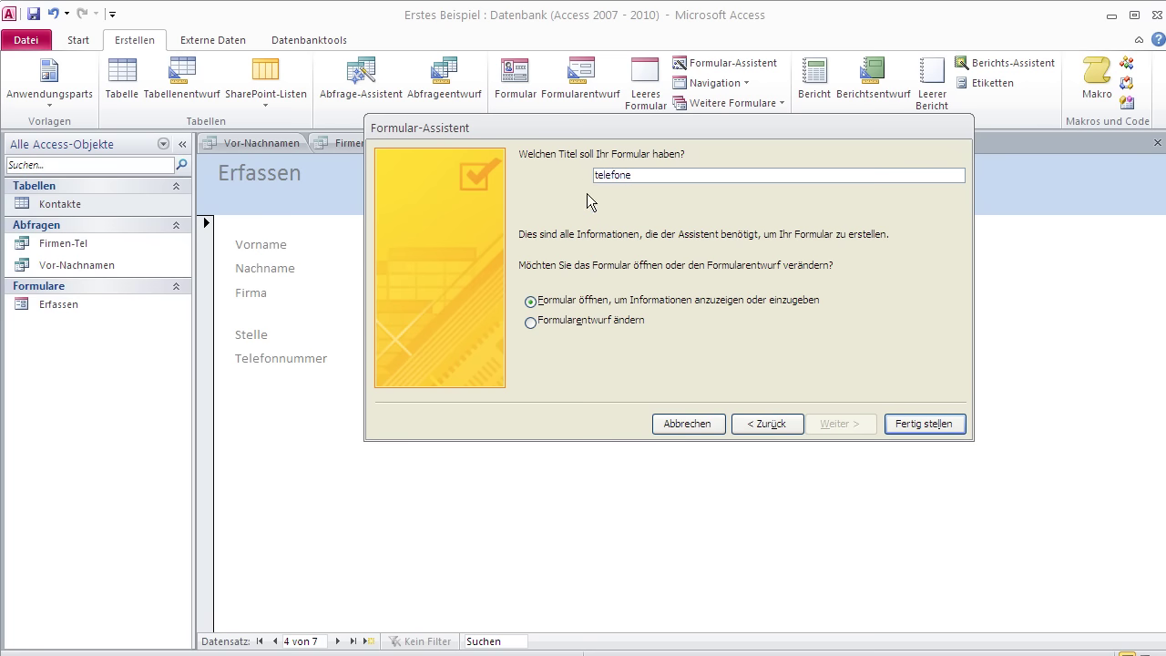
click(596, 176)
key(Delete)
text(T)
click(912, 425)
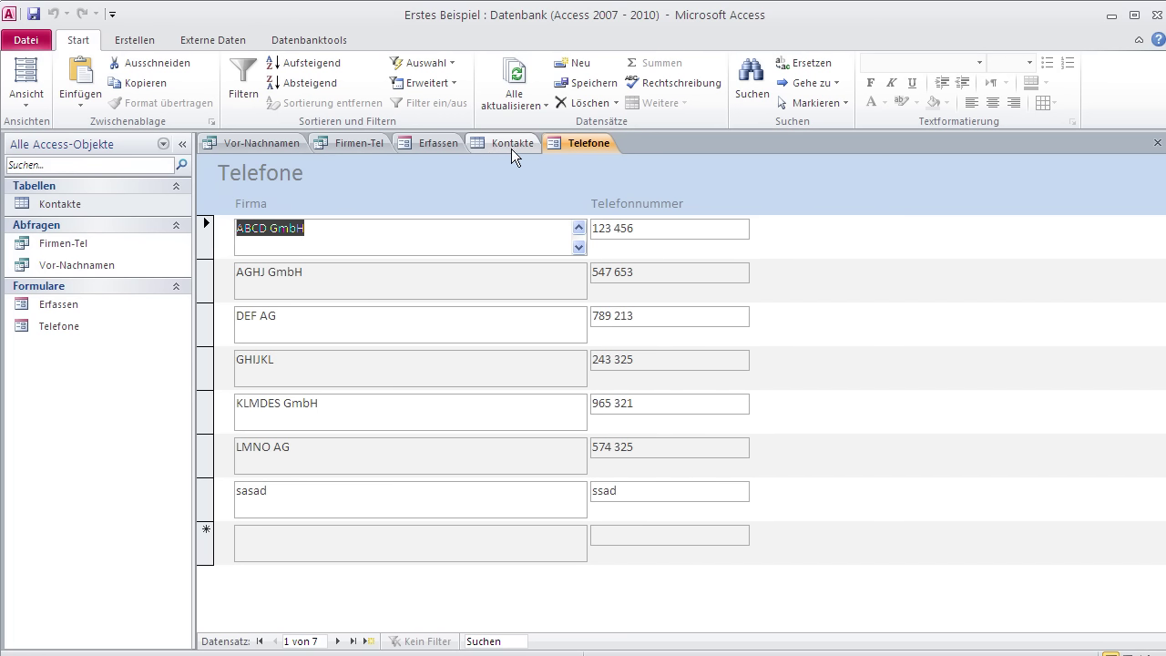
Glance over the Erfassen and Telefone forms, then return to the Kontakte datasheet
click(417, 144)
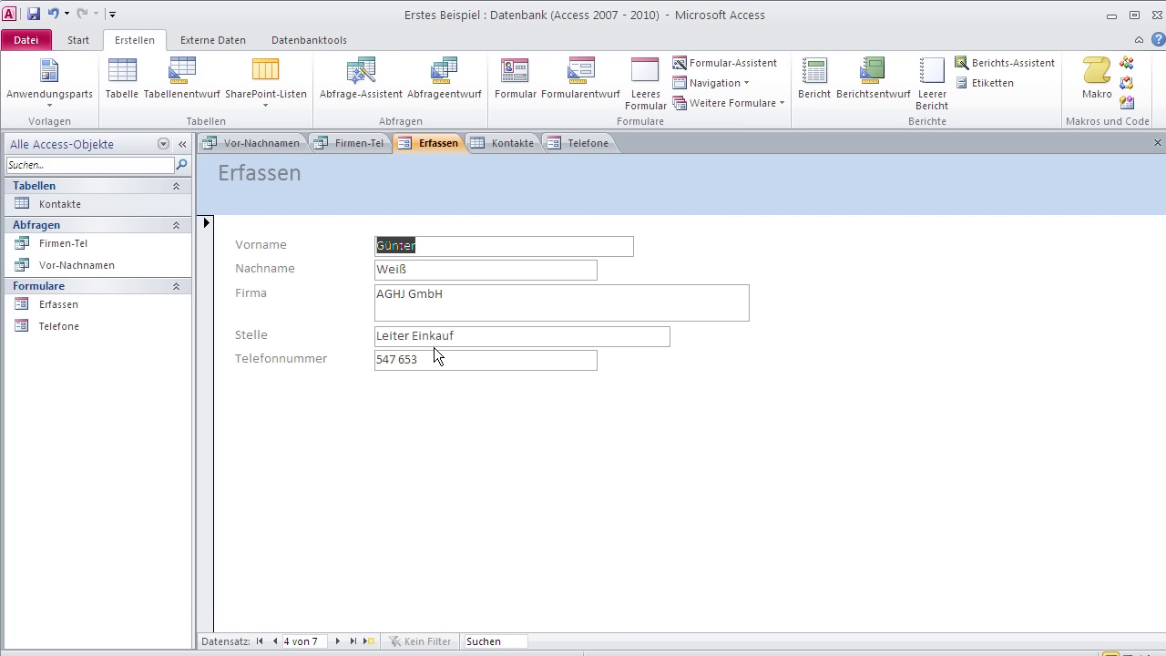
click(573, 142)
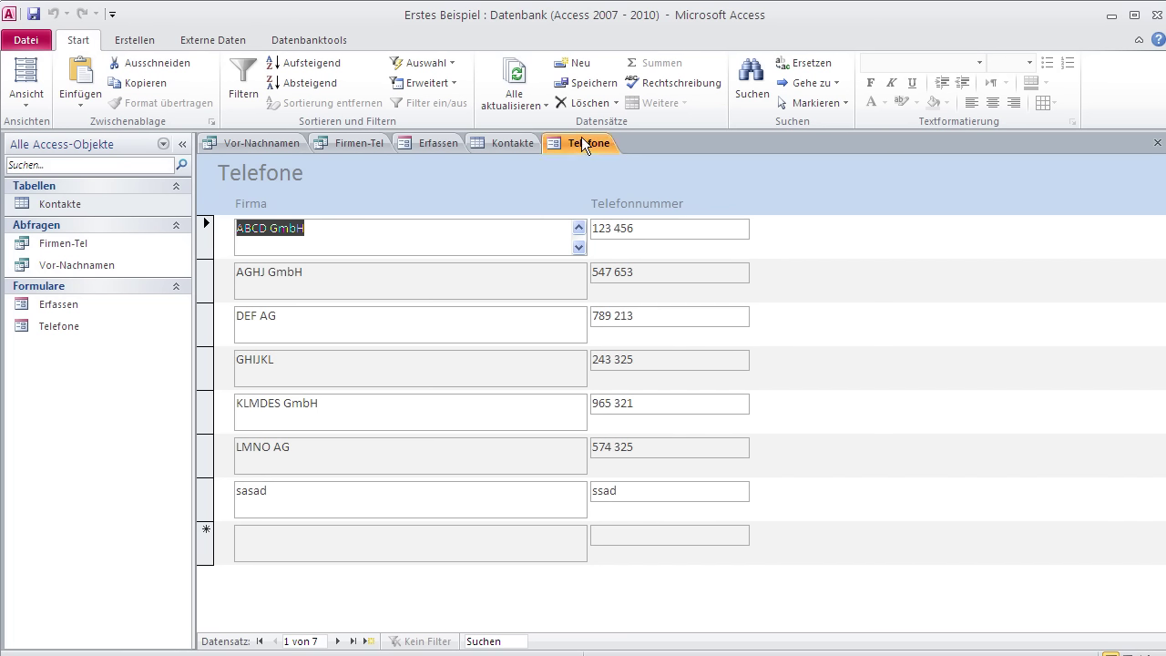
click(496, 146)
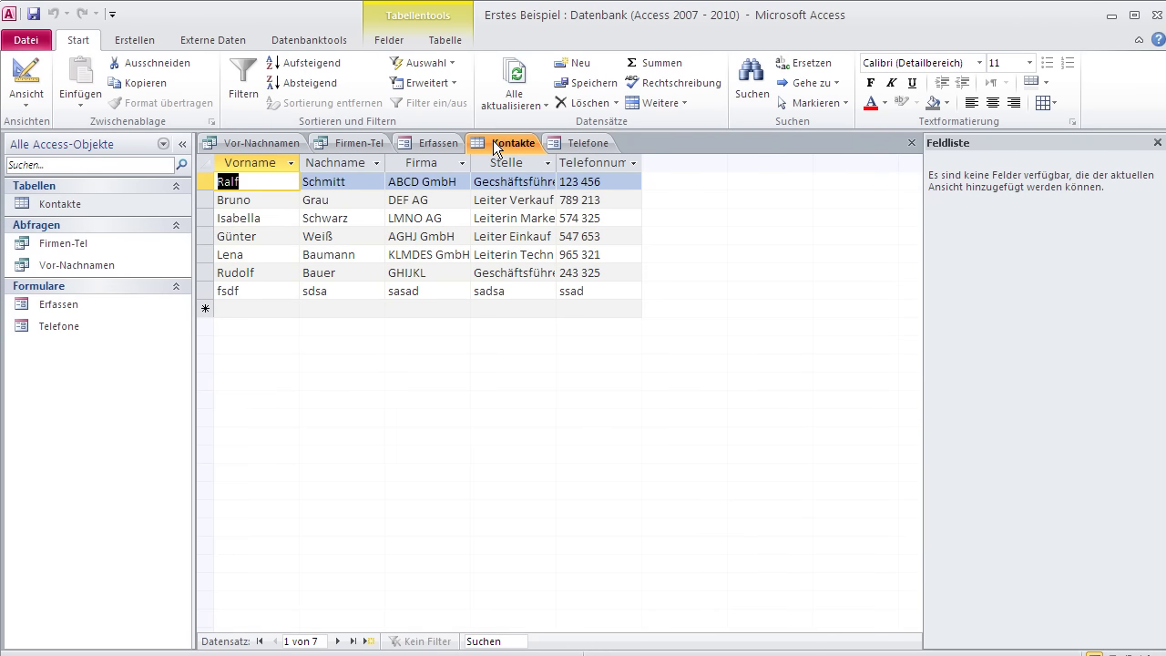
Close the Kontakte table, then the Firmen-Tel and Vor-Nachnamen query results
click(428, 146)
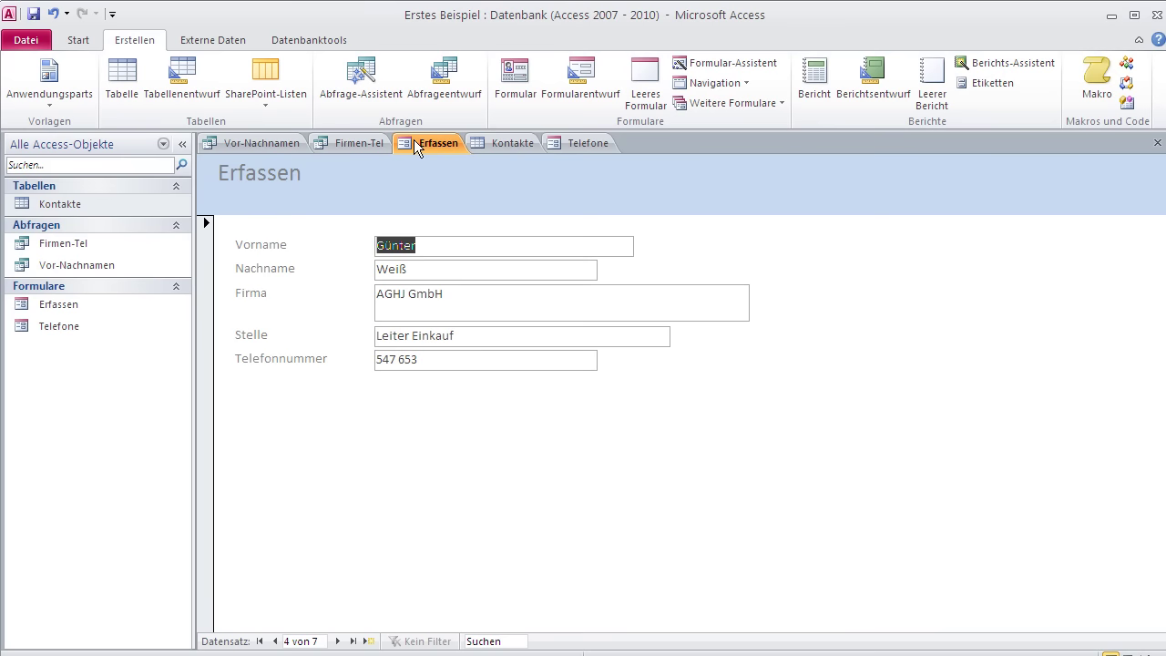
click(361, 144)
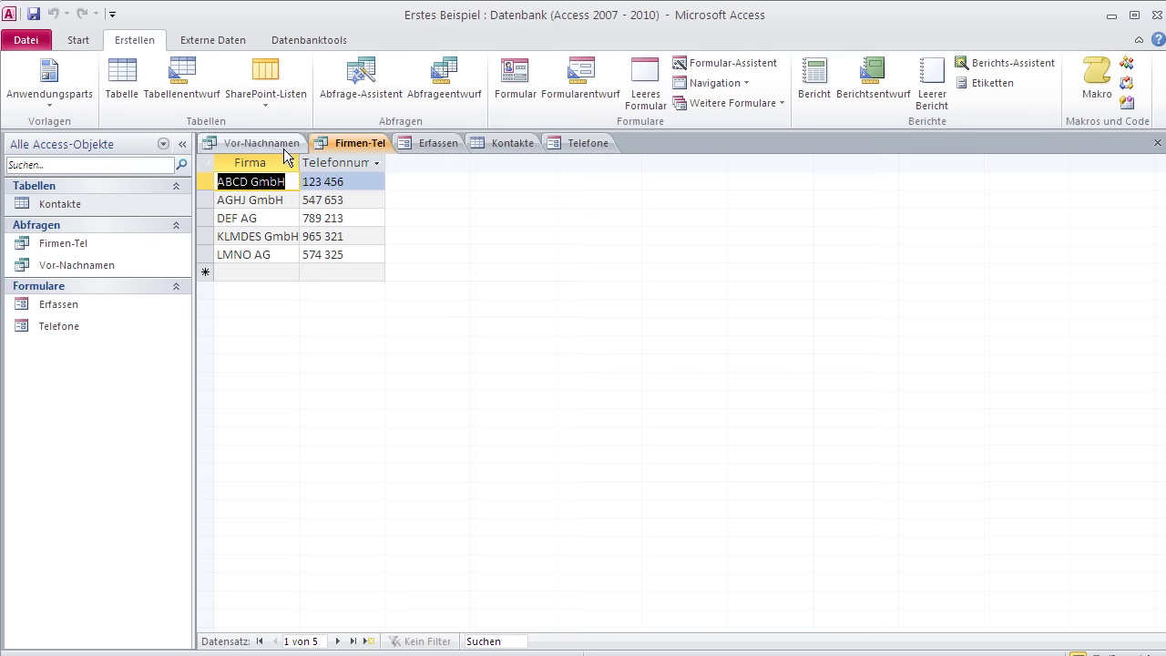
click(496, 143)
right_click(489, 141)
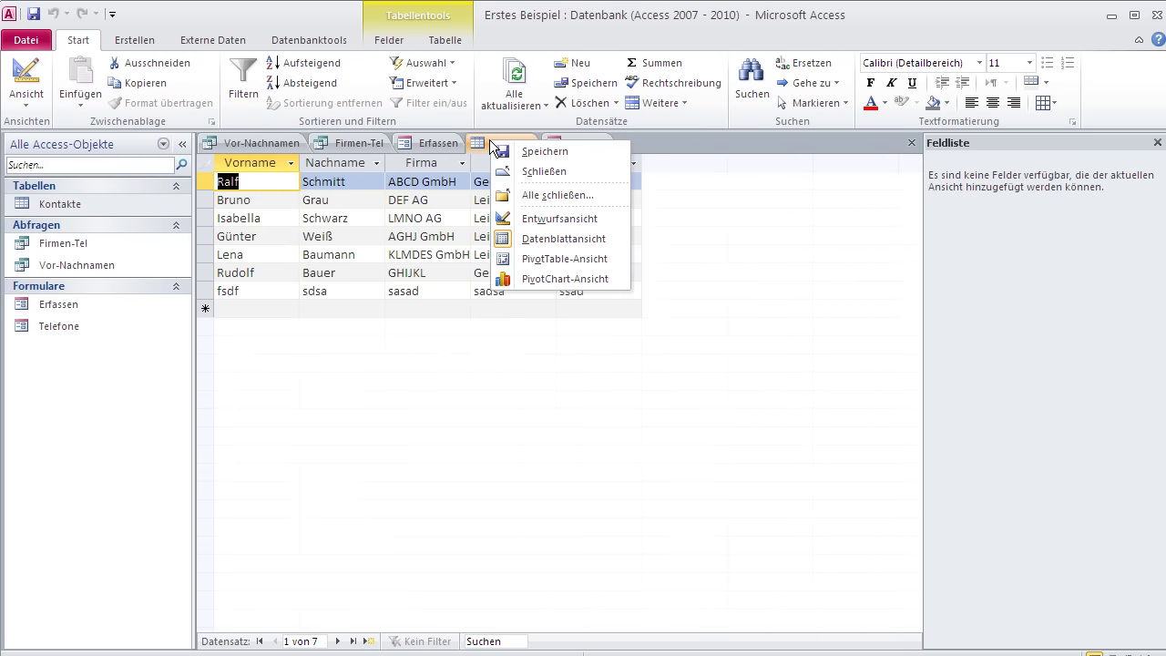
click(538, 172)
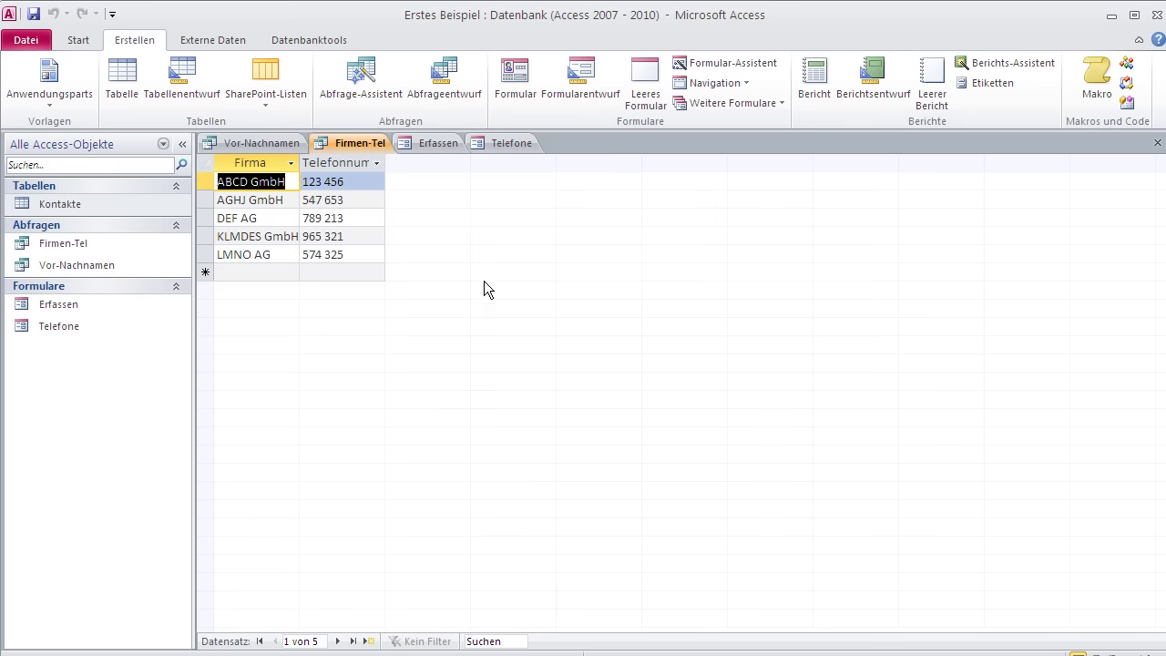
right_click(344, 143)
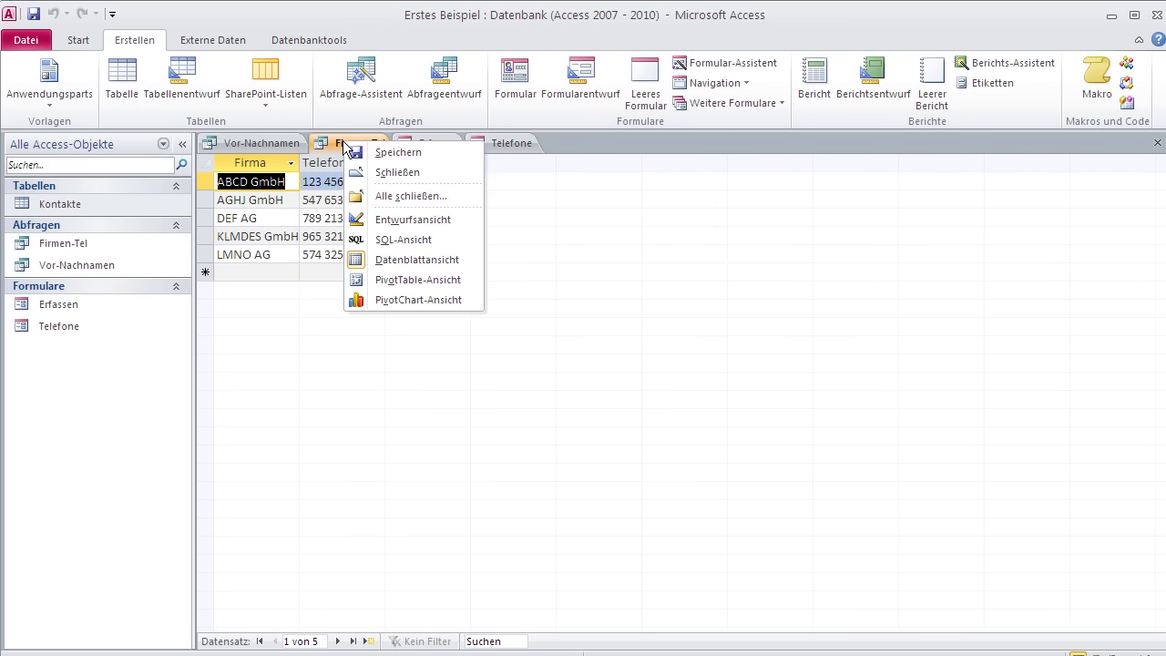
click(387, 172)
right_click(236, 143)
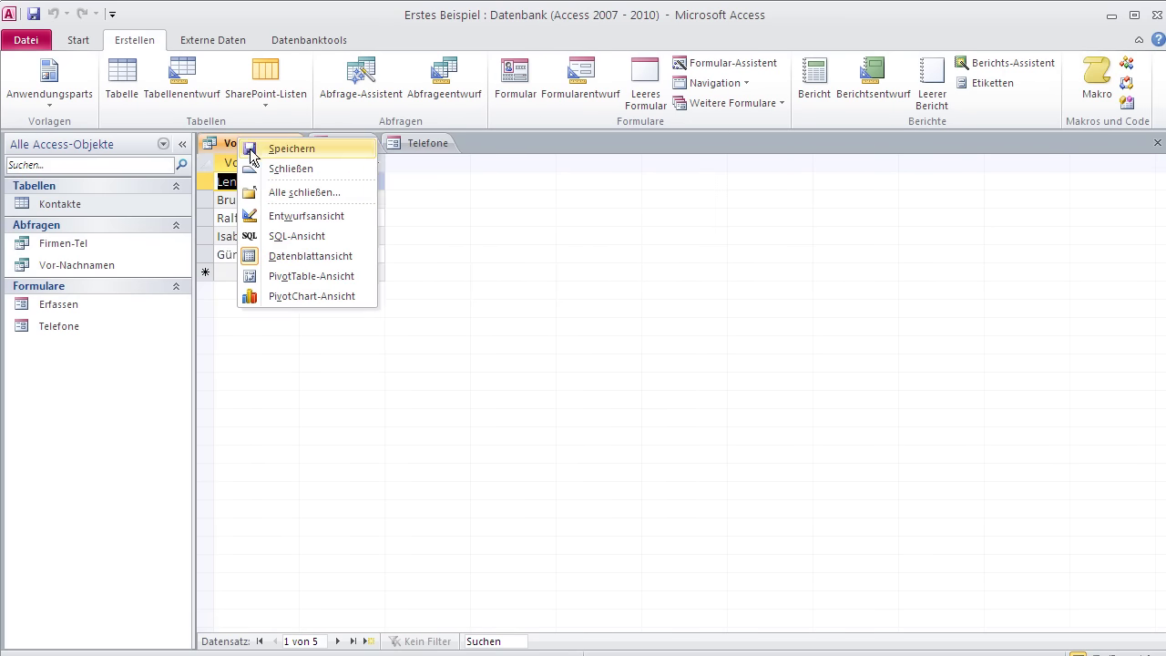
click(255, 166)
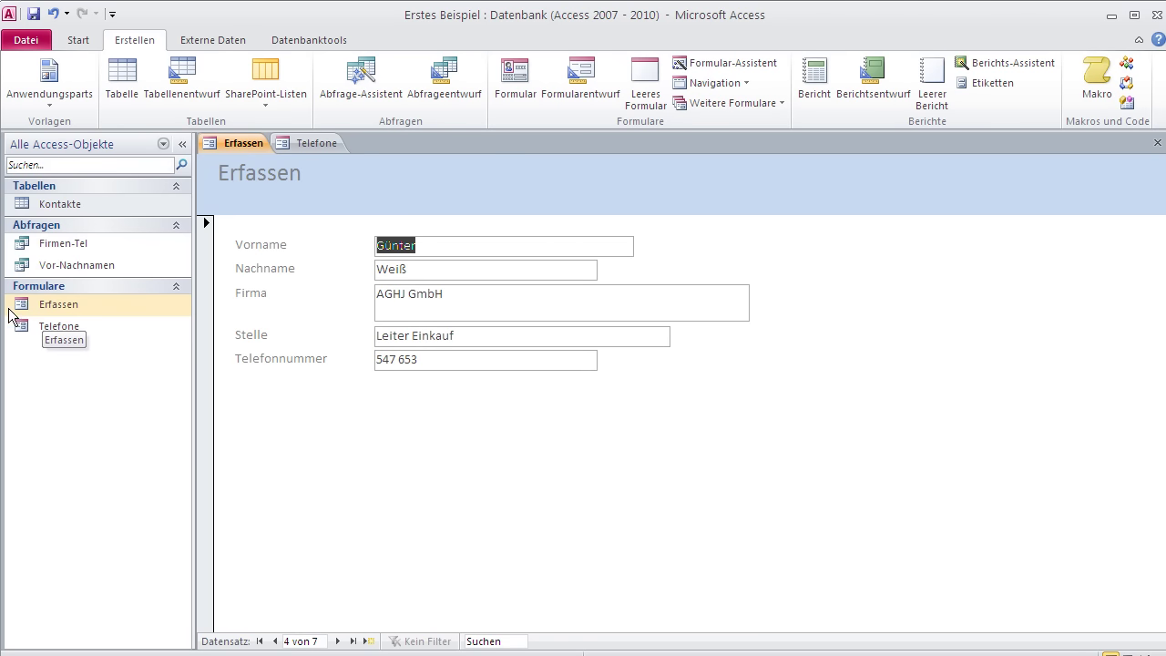
click(65, 203)
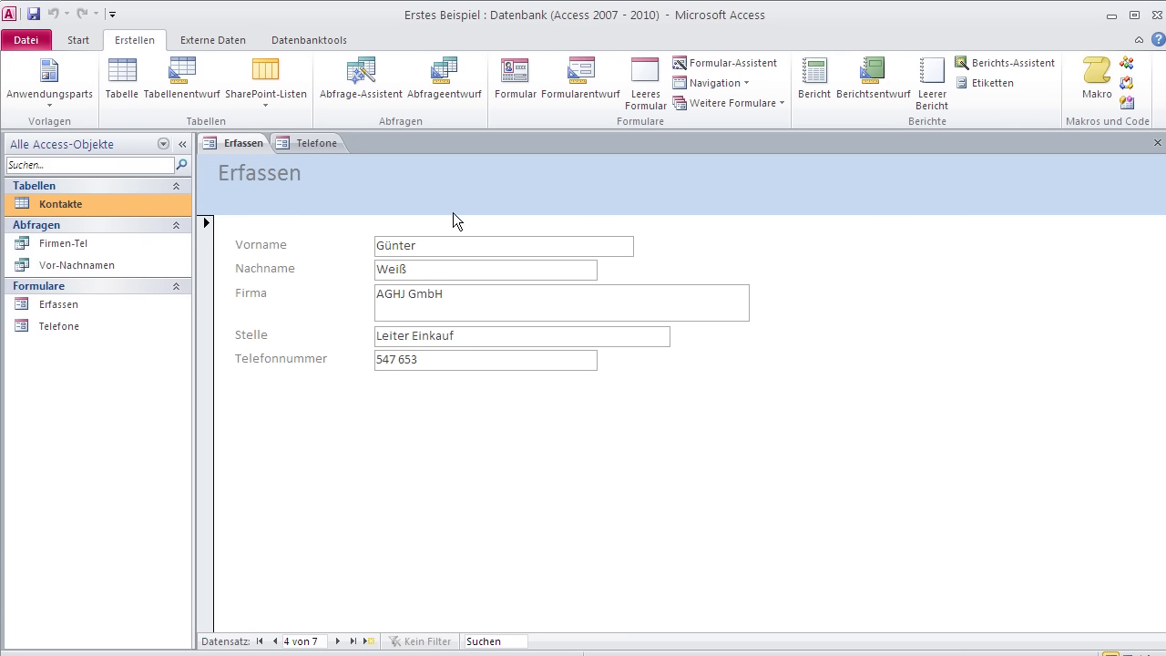
click(428, 193)
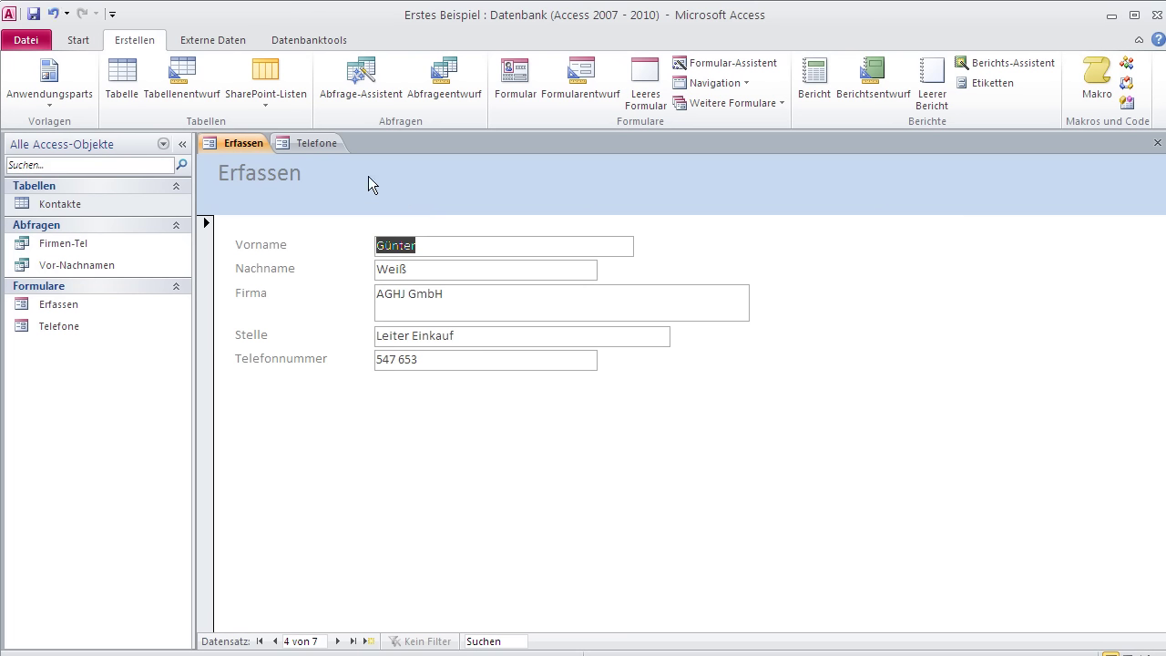
click(319, 144)
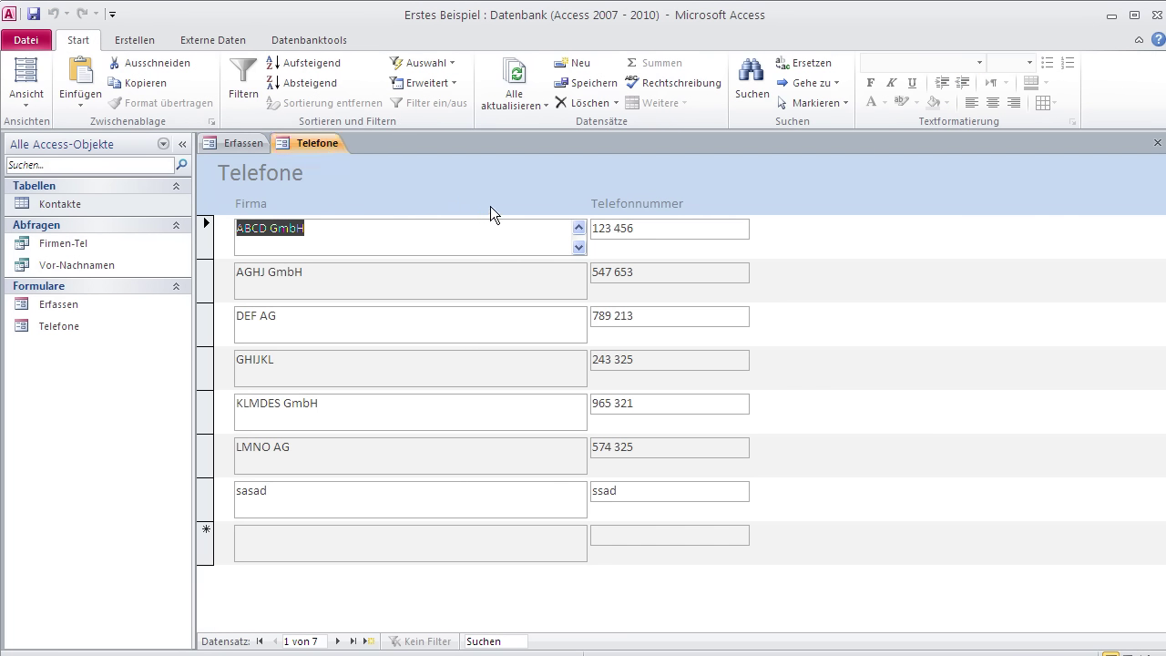
click(235, 143)
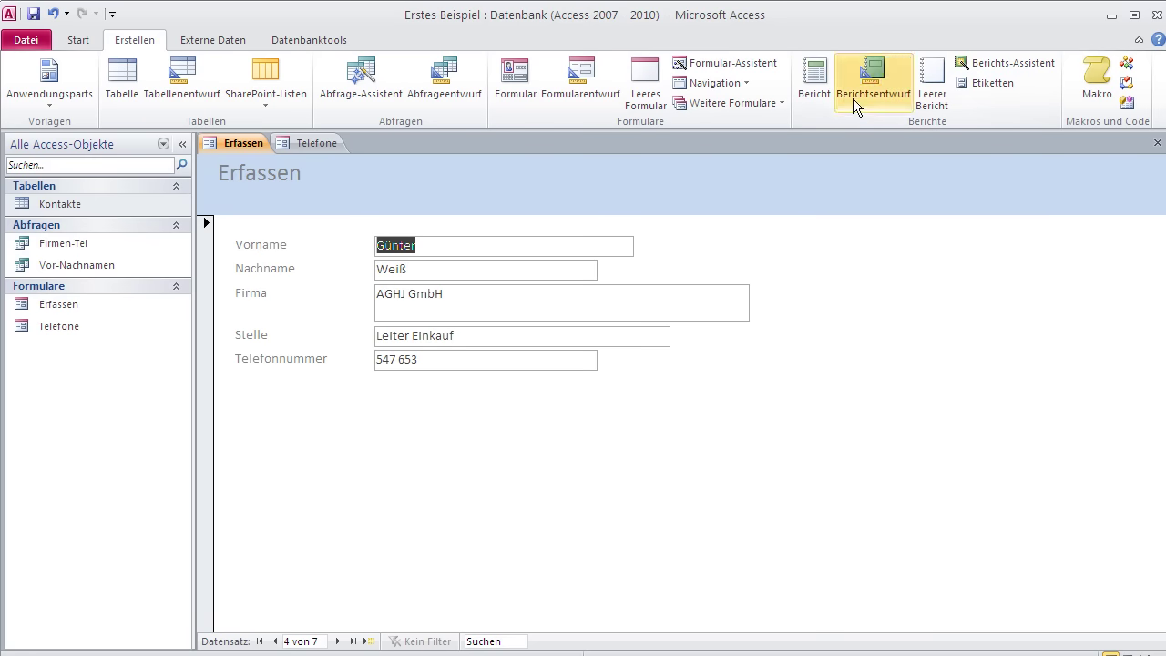
Start the Berichts-Assistent on the Vor-Nachnamen query with both Vorname and Nachname fields added
click(1019, 61)
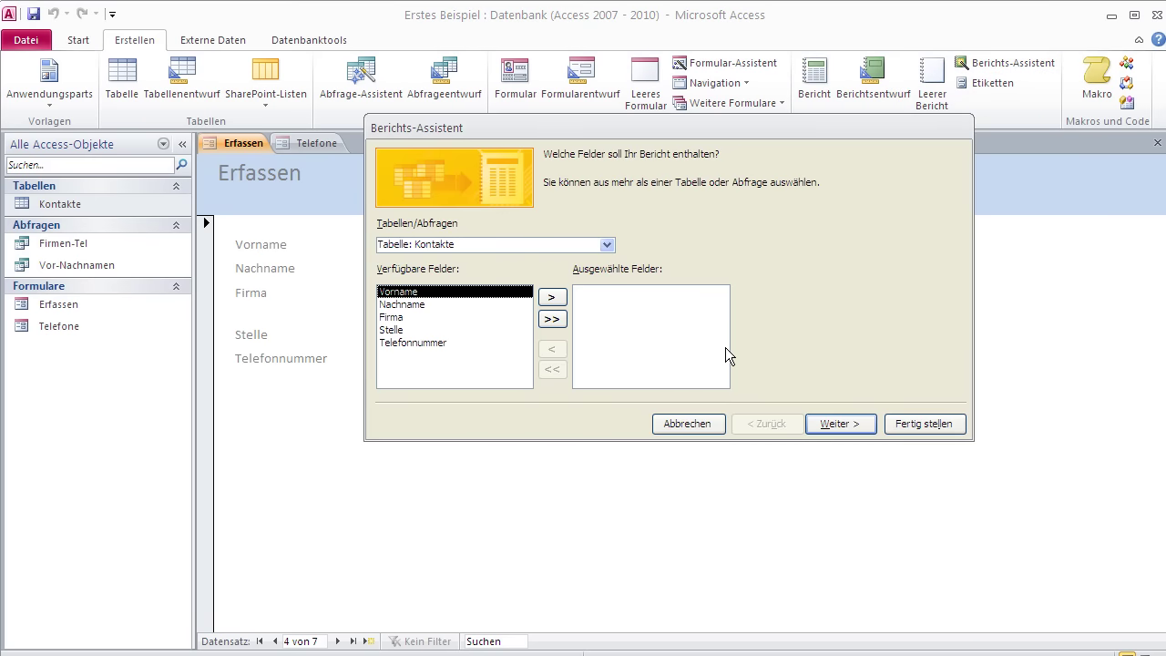
click(607, 246)
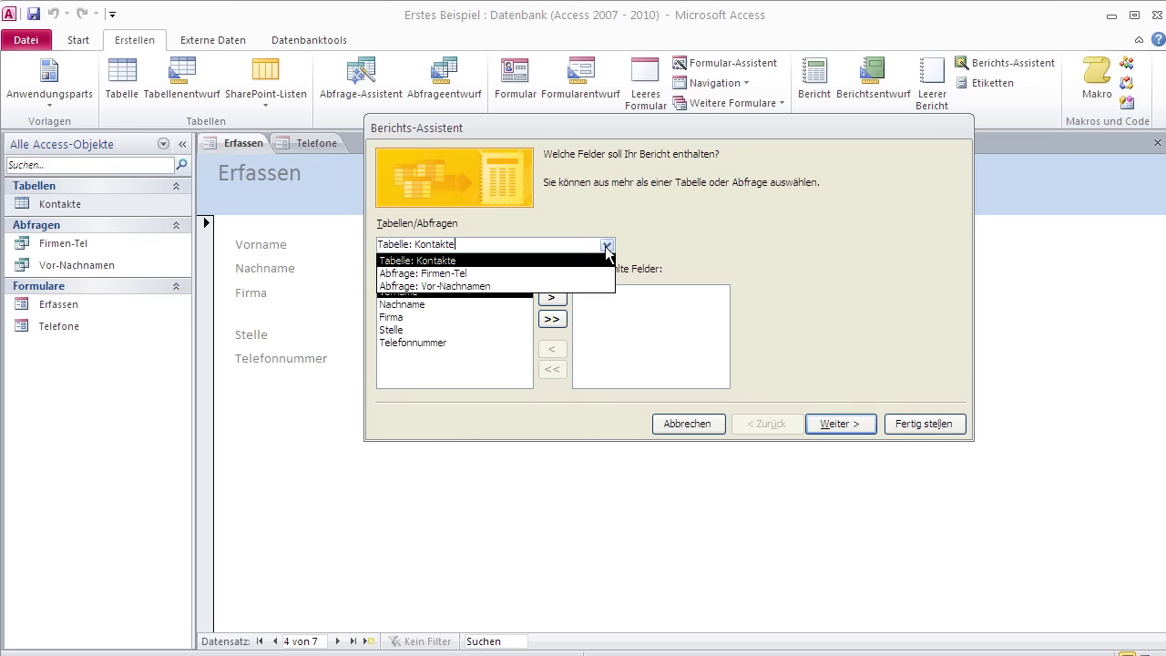
click(479, 286)
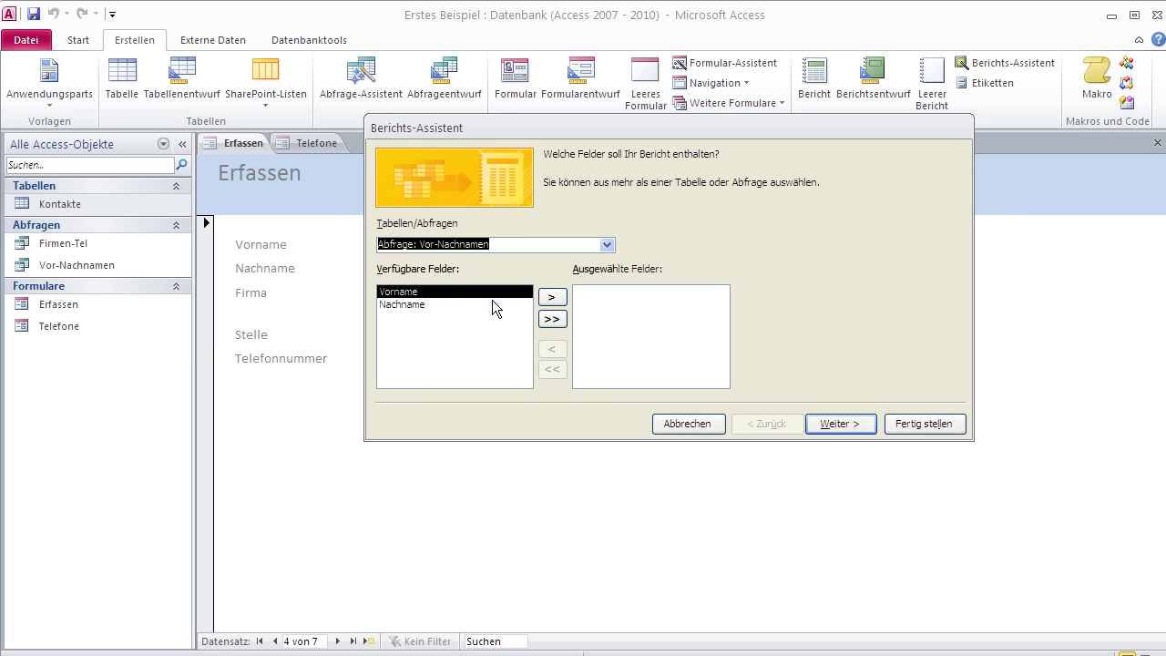
click(550, 319)
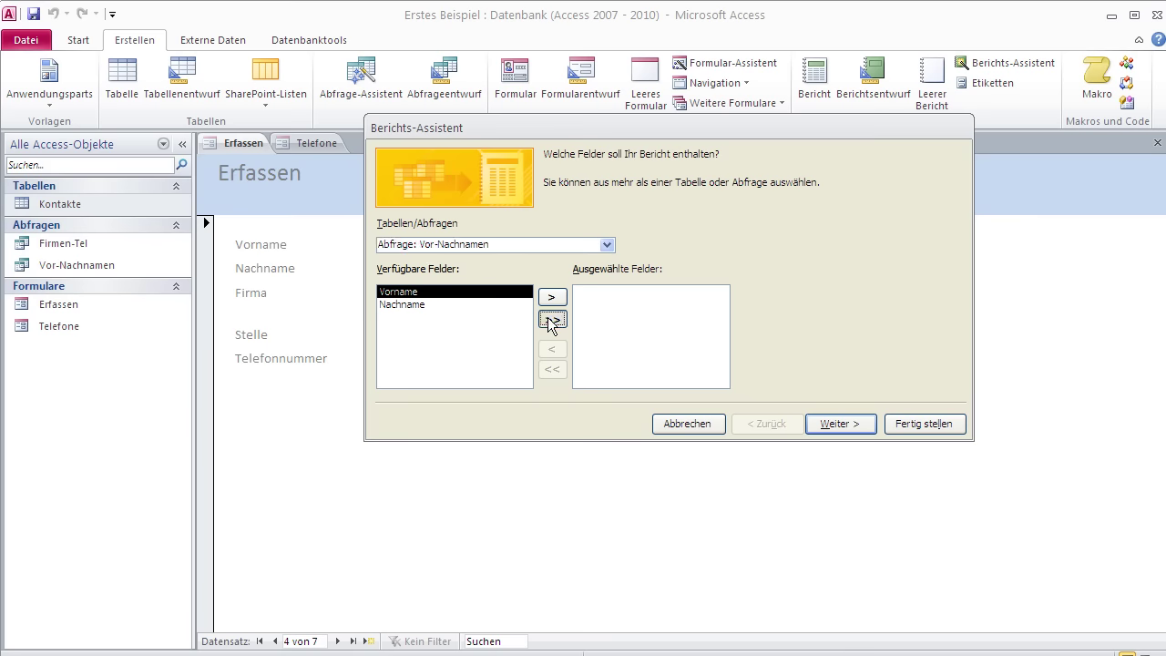
click(835, 424)
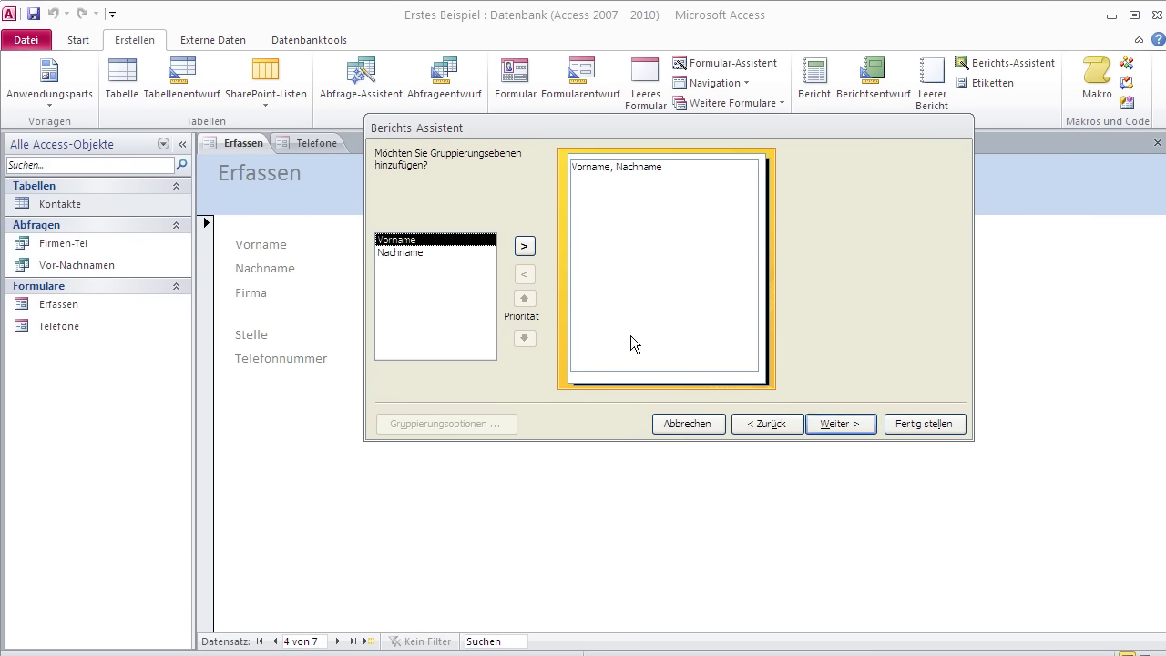
Skip grouping and leave sort field 1 empty, advancing to the layout page
click(834, 425)
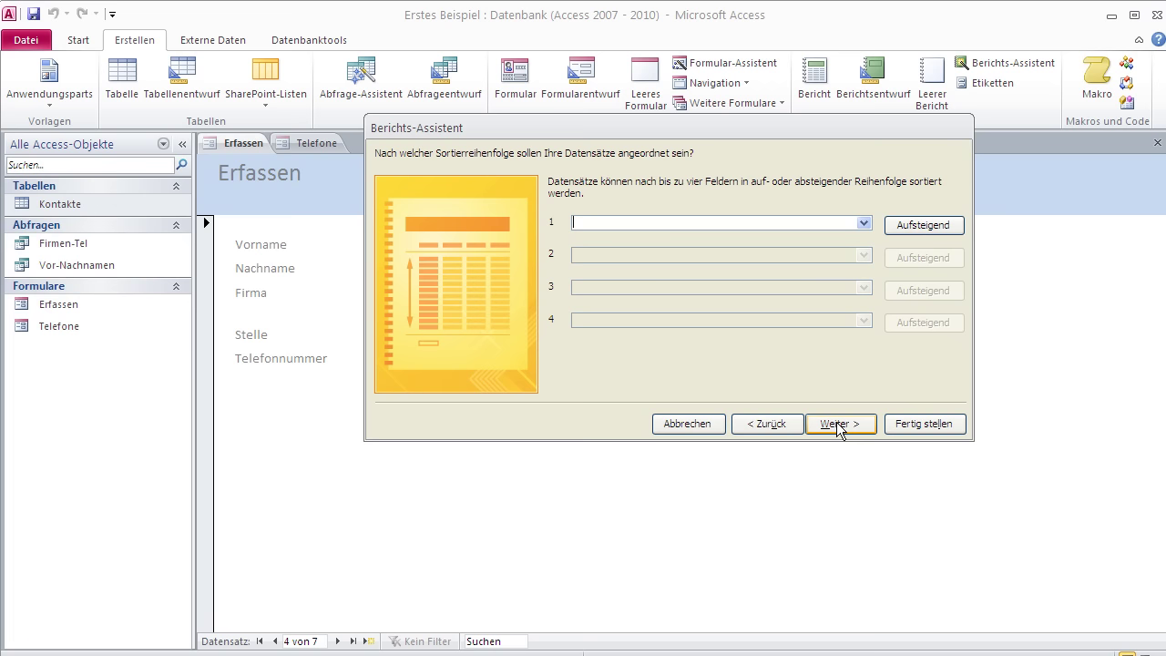
click(863, 224)
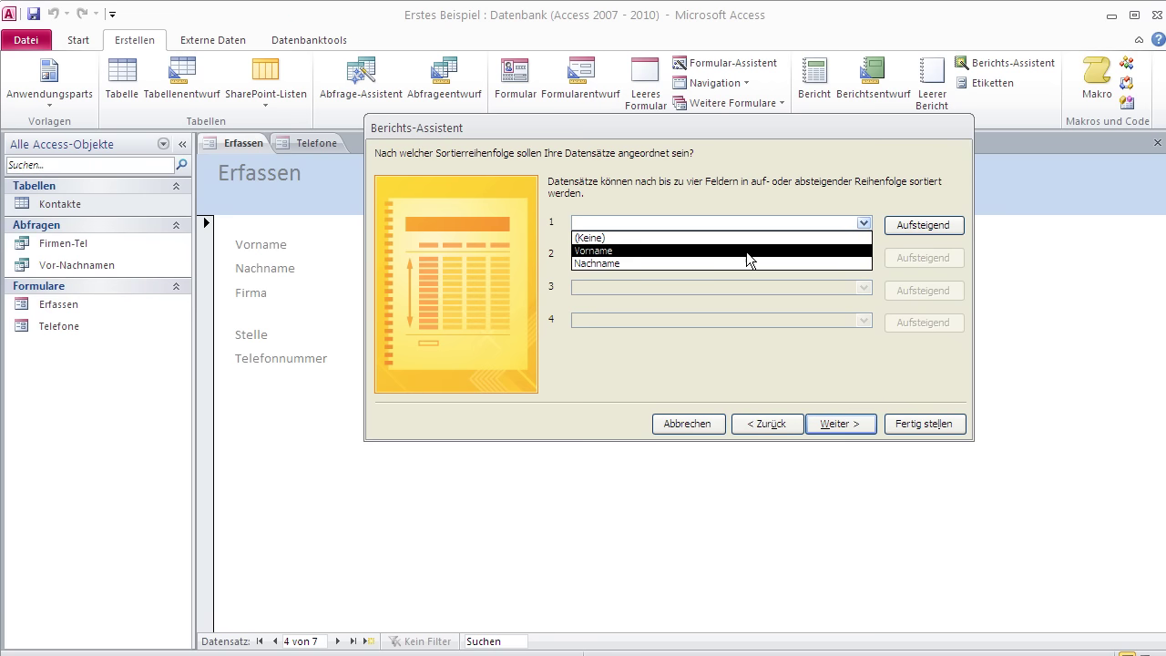
click(783, 192)
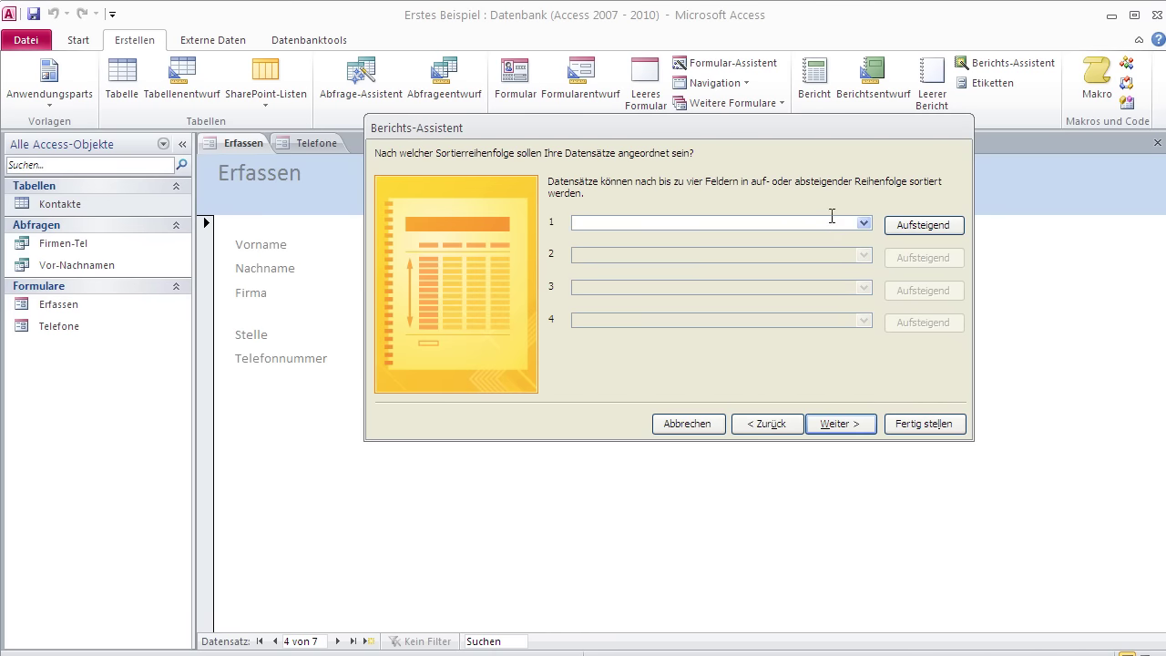
click(843, 425)
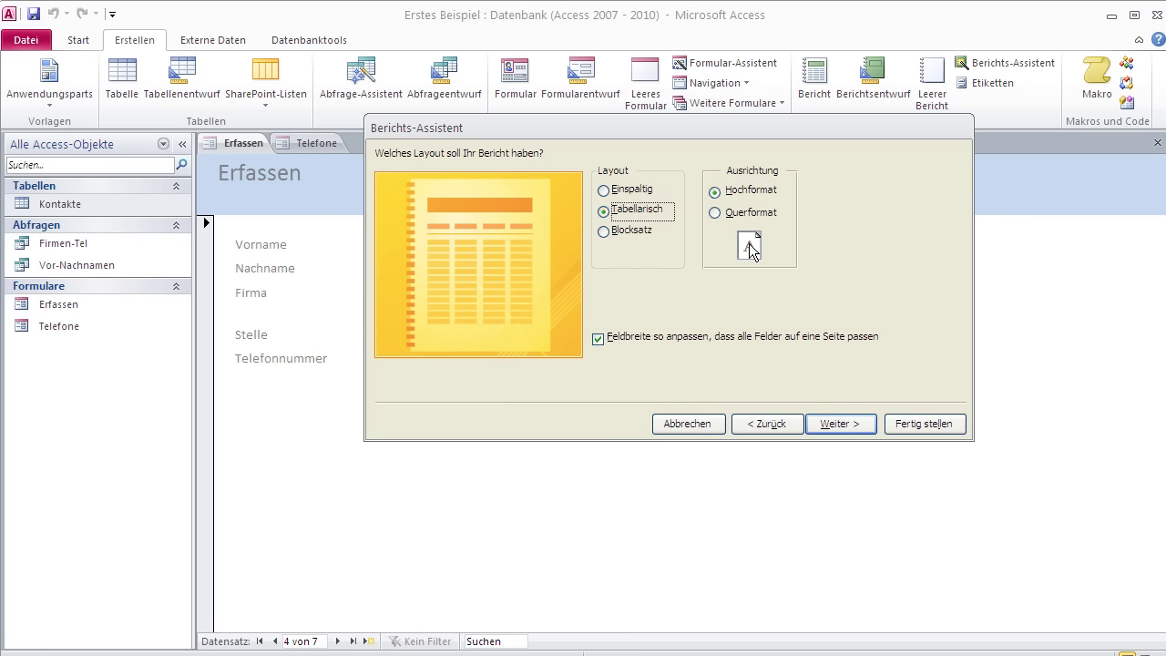
Replace the suggested title Vor-Nachnamen with 'Bekannte' and finish the report wizard
click(839, 425)
drag(666, 176, 577, 180)
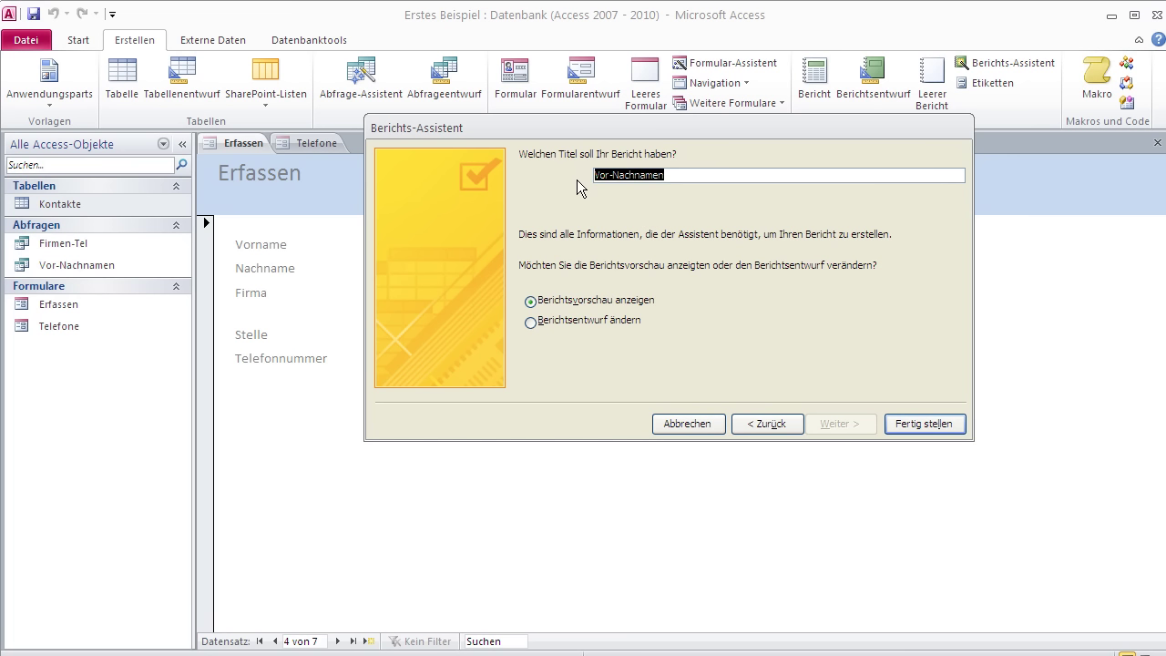
text(Bekannte)
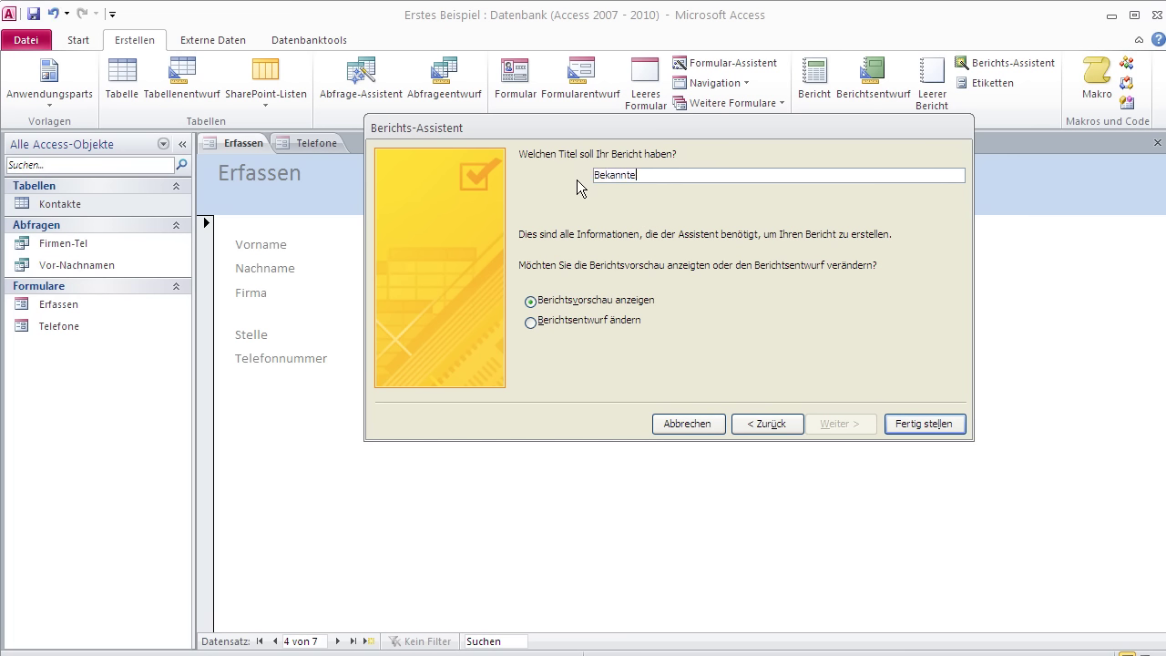
click(933, 423)
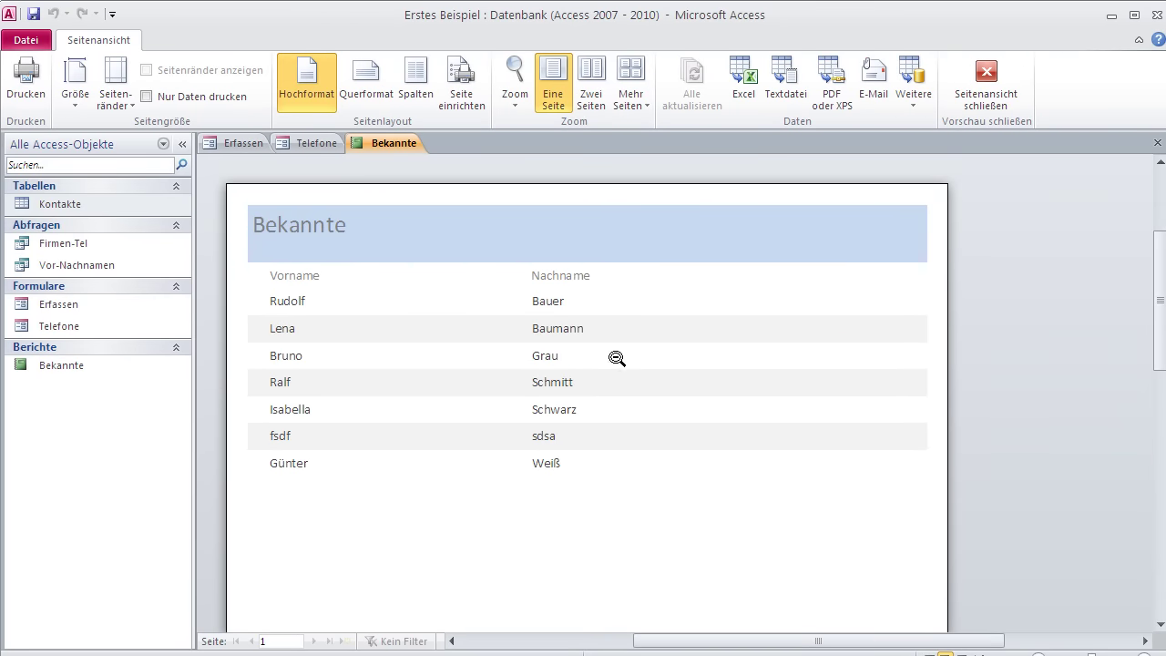
Scroll through the Bekannte report's names, then return to the Telefone form
scroll(617, 357, down, 1)
scroll(617, 358, up, 2)
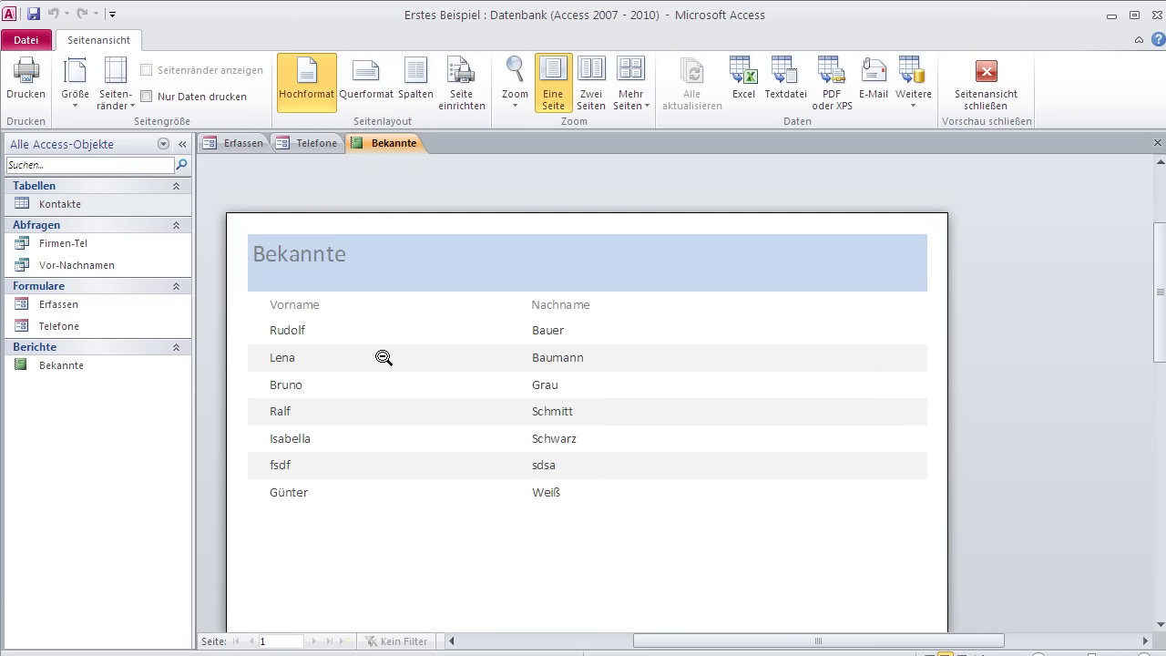
click(312, 140)
click(324, 534)
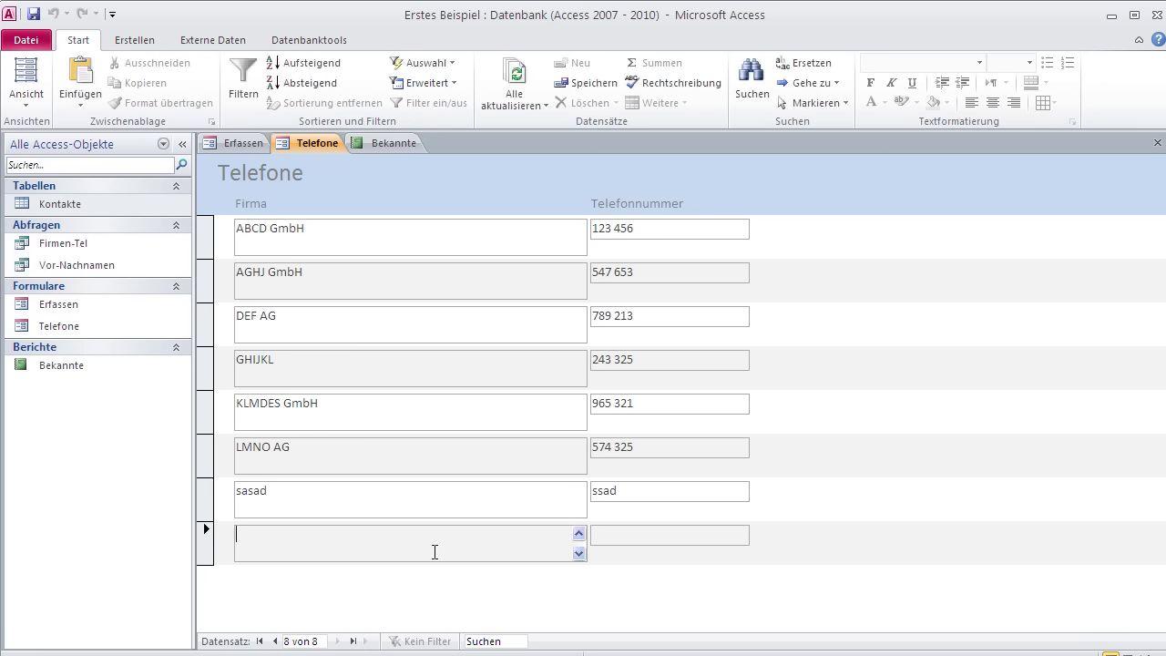
click(393, 142)
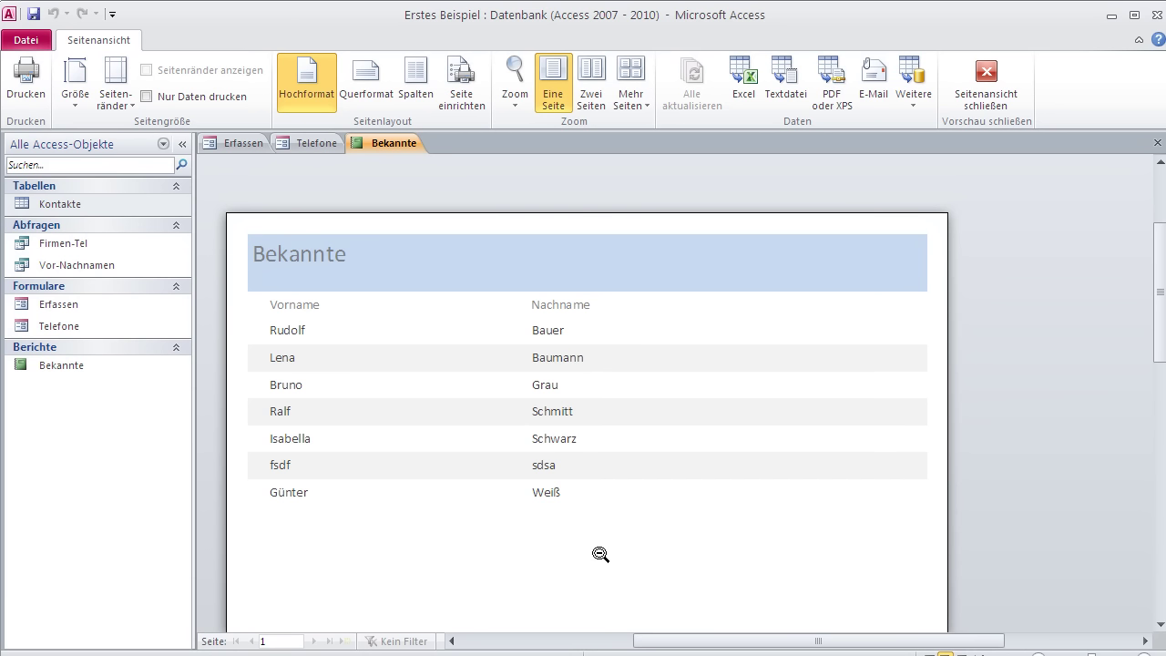
click(313, 146)
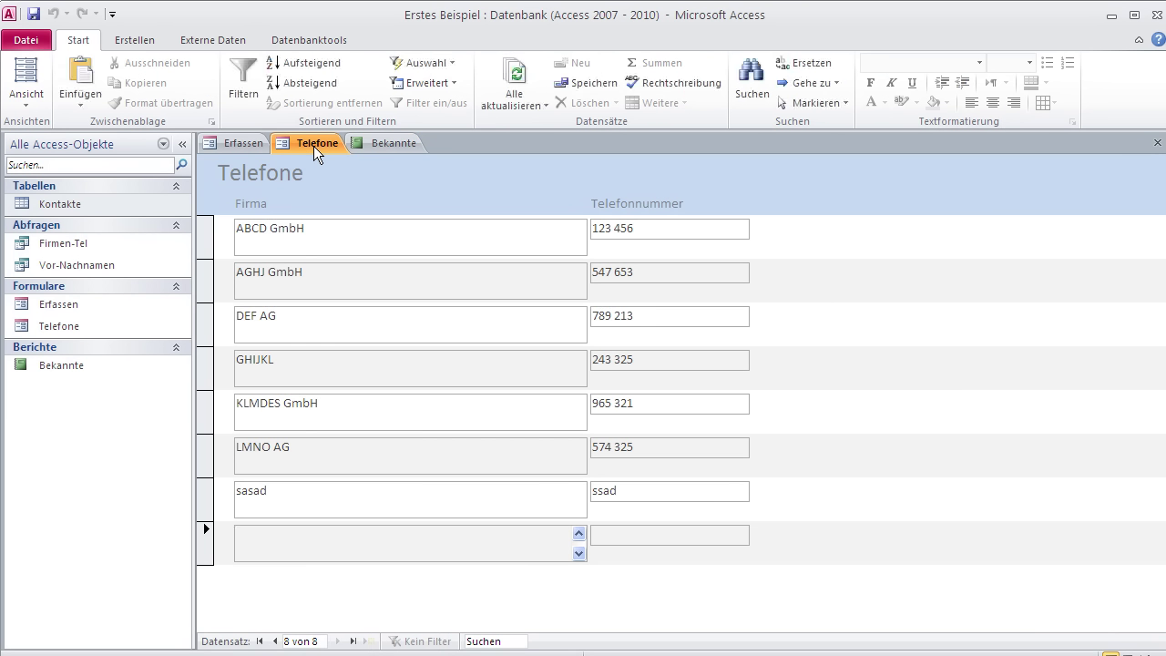